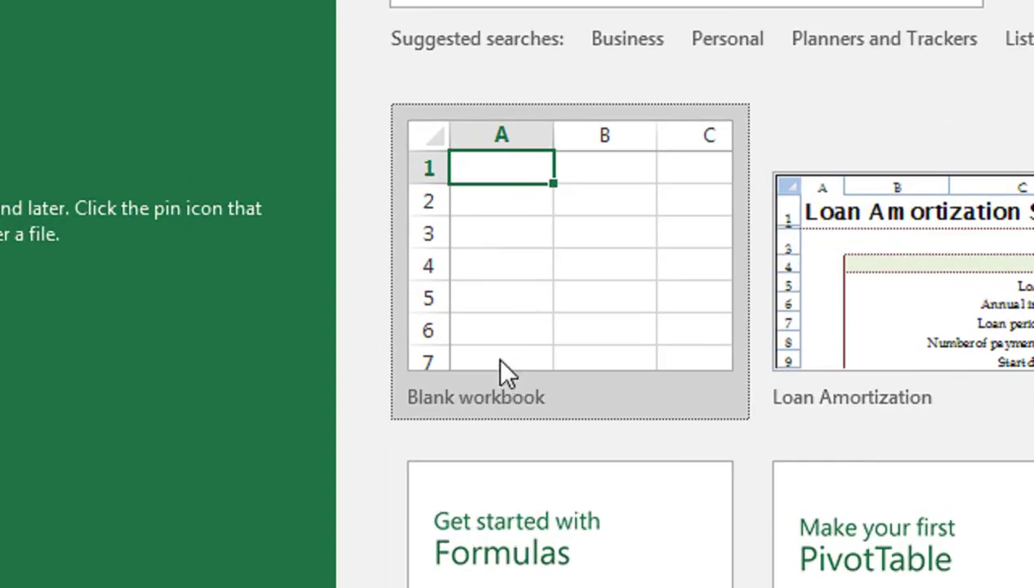
Create a new blank workbook from the Excel start screen
{"action": "left_click", "coordinate": [511, 348]}
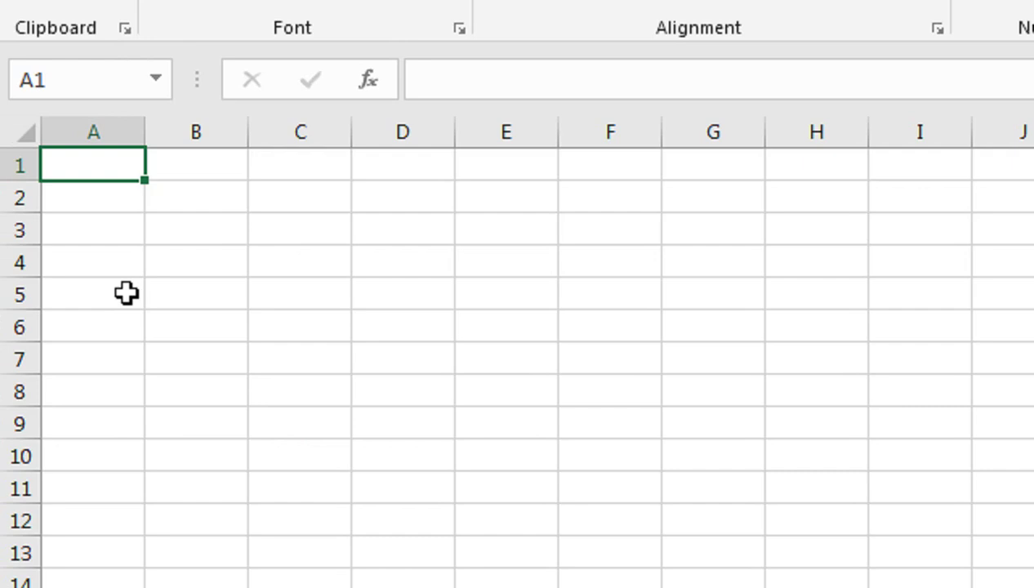
Apply All Borders to the table range A4:K14
{"action": "left_click_drag", "start_coordinate": [94, 260], "coordinate": [790, 271]}
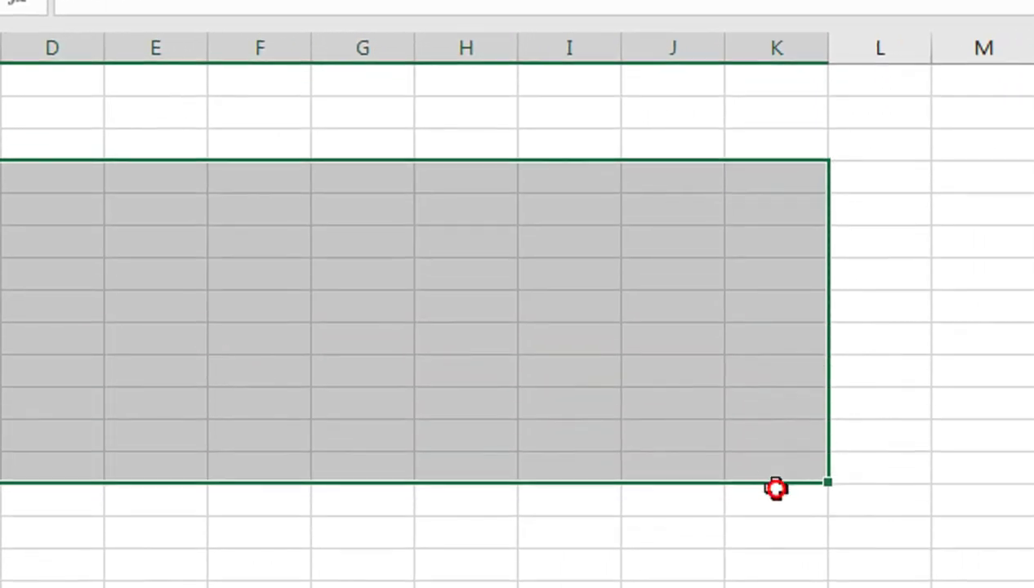
{"action": "left_click_drag", "start_coordinate": [791, 271], "coordinate": [776, 441]}
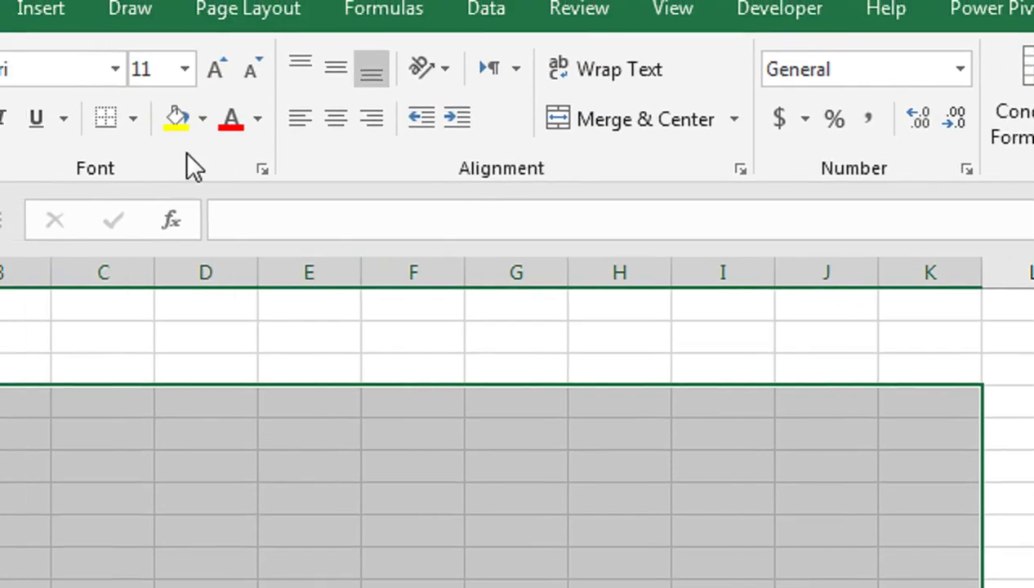
{"action": "left_click", "coordinate": [132, 118]}
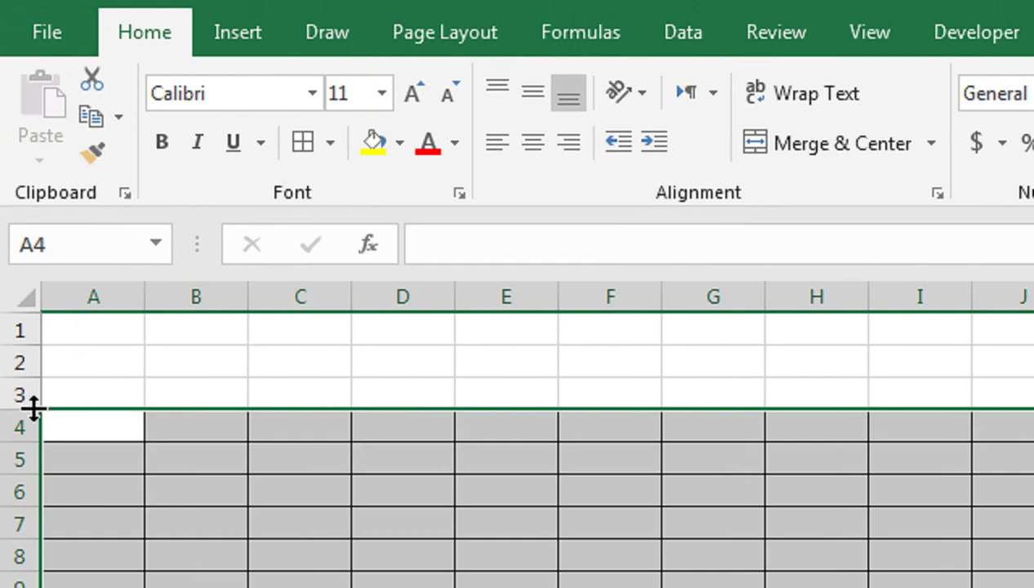
Make row 3 42.75 high and rows 1–2 25.5 high, selecting A1:K2 for the title
{"action": "left_click_drag", "start_coordinate": [33, 409], "coordinate": [34, 443]}
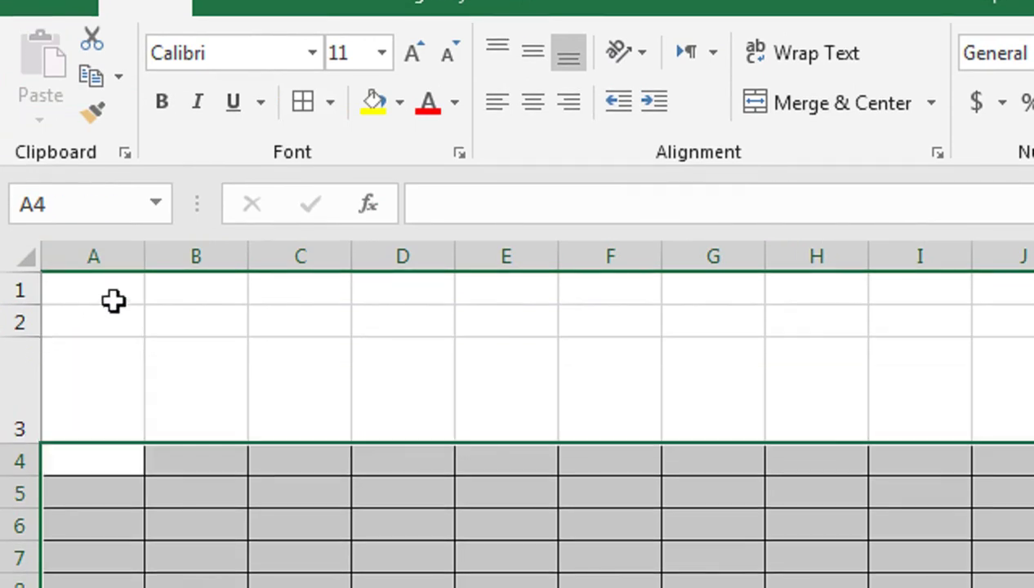
{"action": "left_click_drag", "start_coordinate": [14, 286], "coordinate": [32, 326]}
{"action": "left_click_drag", "start_coordinate": [92, 298], "coordinate": [897, 361]}
Merge A1:K2 and enter the title 'STOCK MANAGEMENT'
{"action": "left_click", "coordinate": [579, 108]}
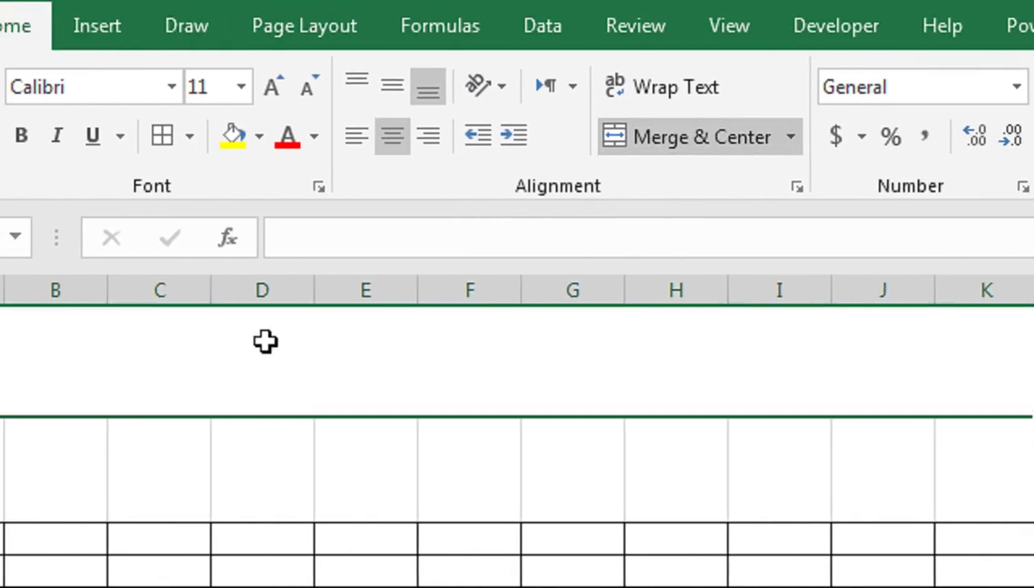
{"action": "type", "text": "STOC"}
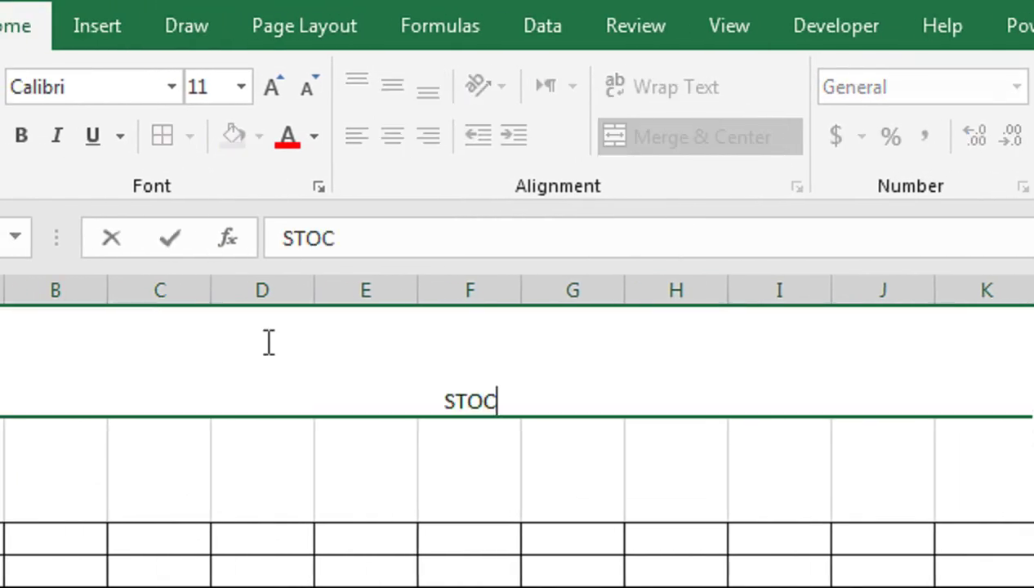
{"action": "type", "text": "K AMANEGEM"}
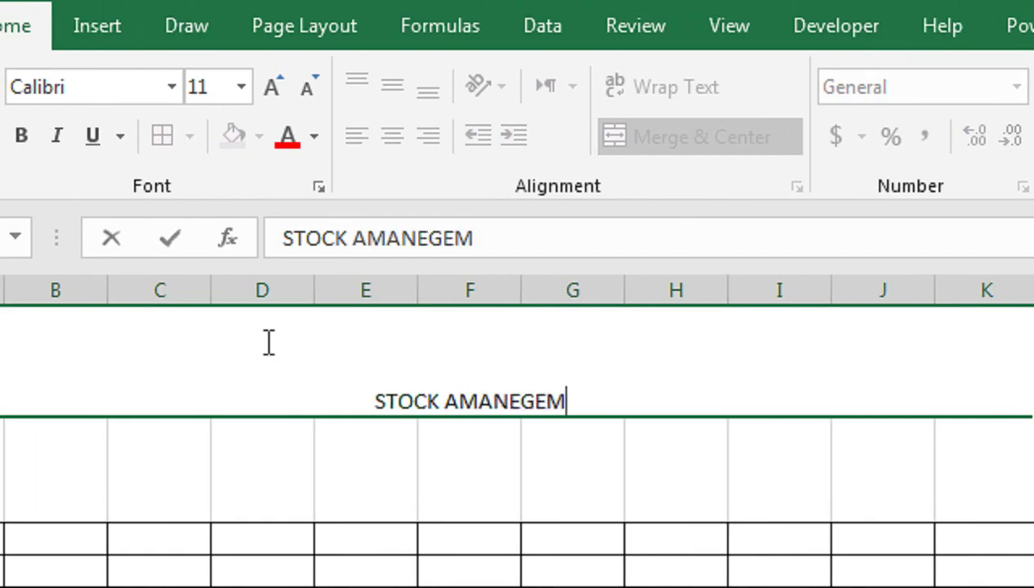
{"action": "type", "text": "ENT"}
{"action": "key", "text": "BackSpace"}
{"action": "key", "text": "BackSpace"}
{"action": "key", "text": "BackSpace"}
{"action": "key", "text": "BackSpace"}
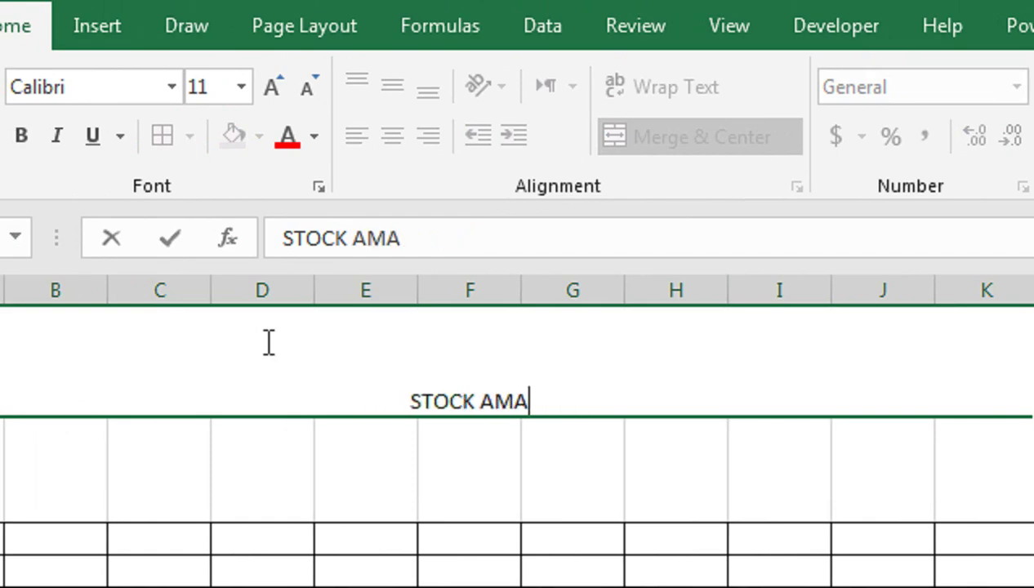
{"action": "key", "text": "BackSpace"}
{"action": "key", "text": "BackSpace"}
{"action": "key", "text": "BackSpace"}
{"action": "type", "text": "MANAG"}
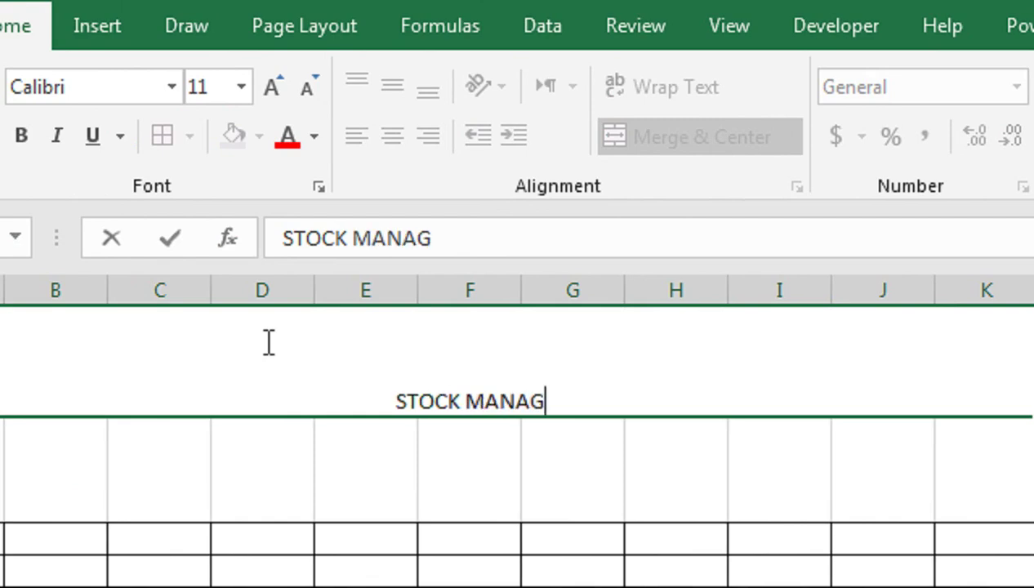
{"action": "type", "text": "EMENT"}
{"action": "key", "text": "Return"}
Middle-align the title and make it bold at 26 point
{"action": "left_click", "coordinate": [266, 342]}
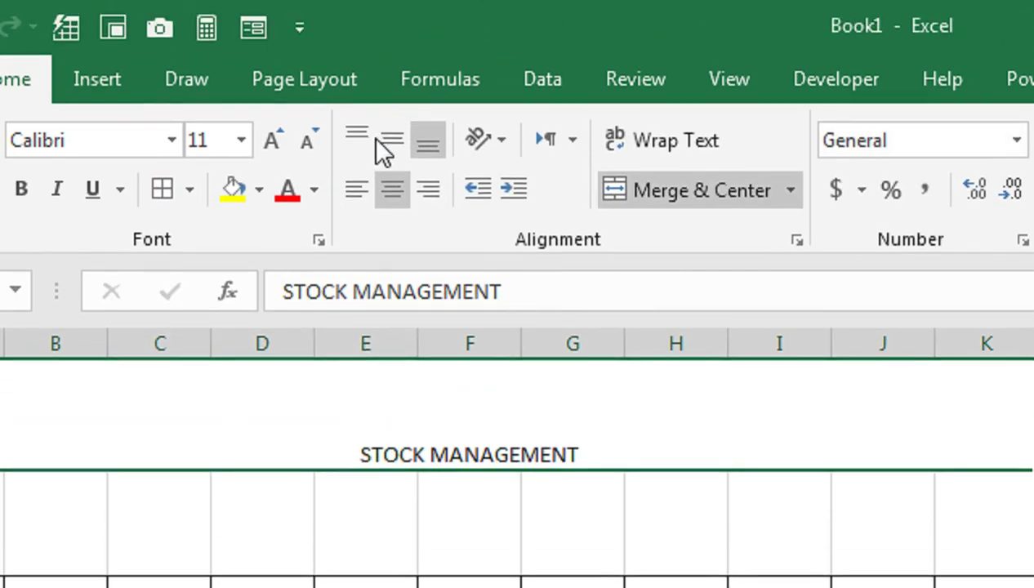
{"action": "left_click", "coordinate": [391, 141]}
{"action": "double_click", "coordinate": [276, 138]}
{"action": "triple_click", "coordinate": [275, 138]}
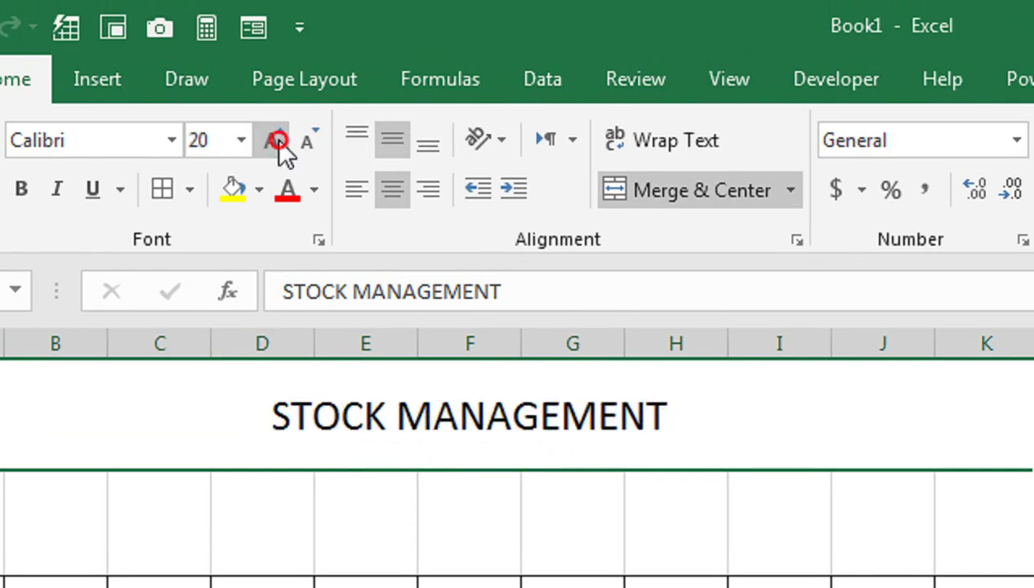
{"action": "triple_click", "coordinate": [275, 138]}
{"action": "left_click", "coordinate": [169, 196]}
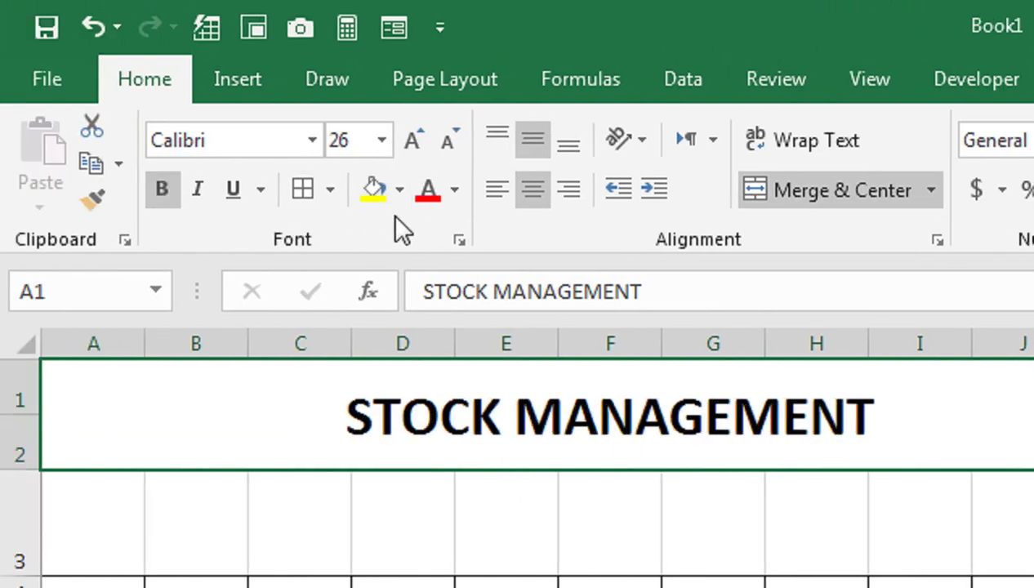
Give the title banner a light green fill with white text
{"action": "left_click", "coordinate": [400, 189]}
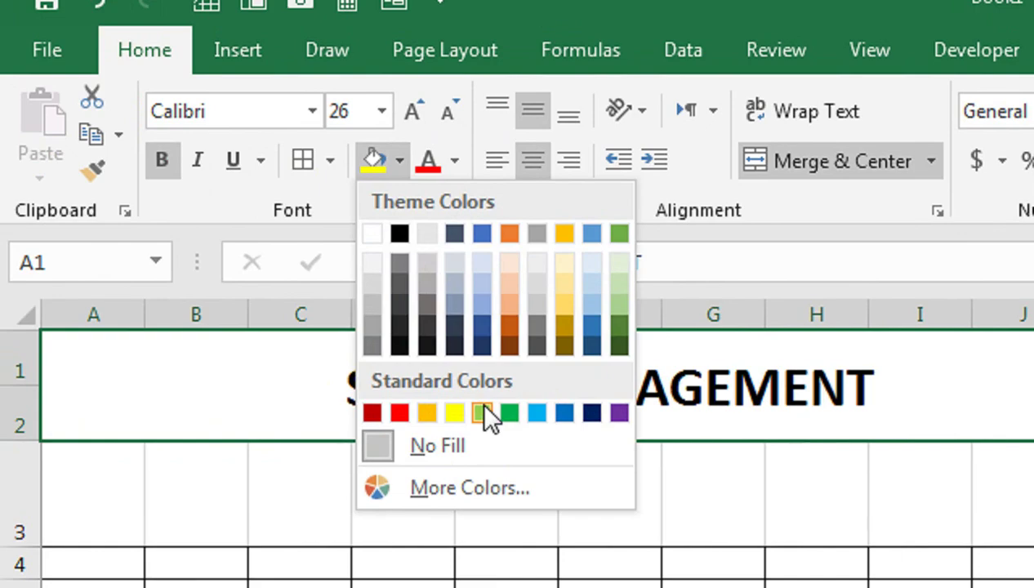
{"action": "left_click", "coordinate": [482, 413]}
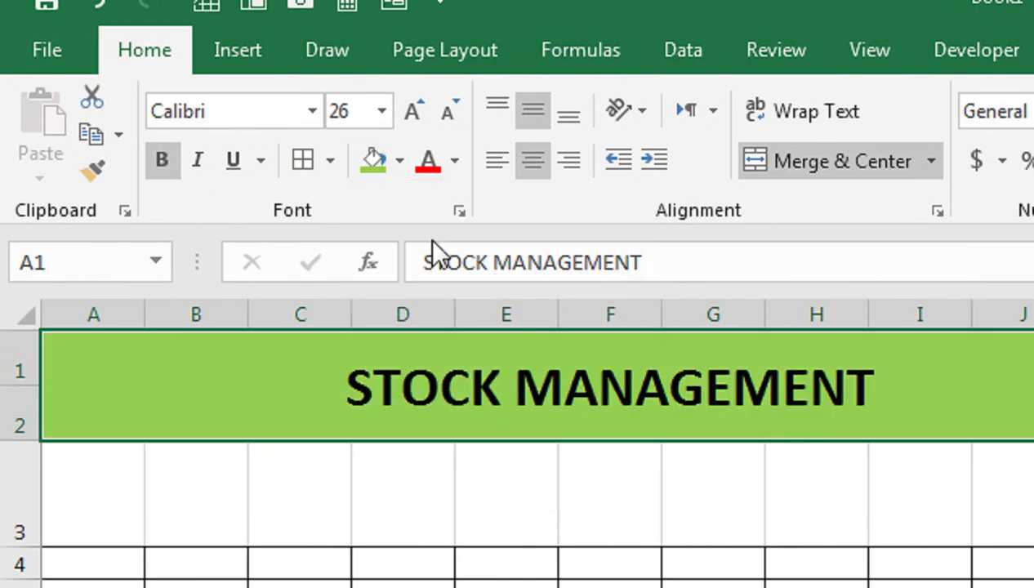
{"action": "left_click", "coordinate": [456, 162]}
{"action": "left_click", "coordinate": [435, 274]}
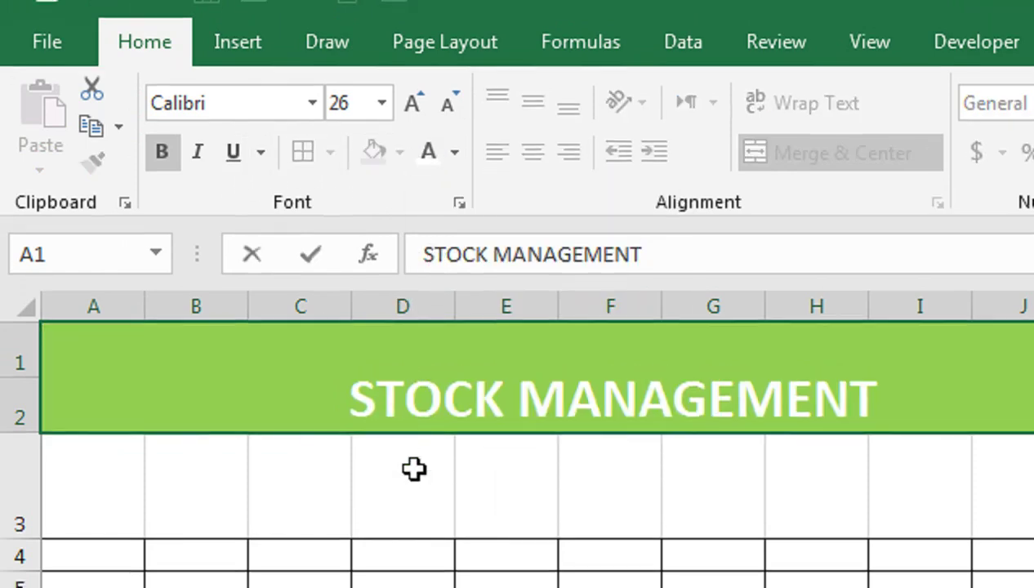
{"action": "left_click", "coordinate": [414, 483]}
{"action": "left_click", "coordinate": [458, 388]}
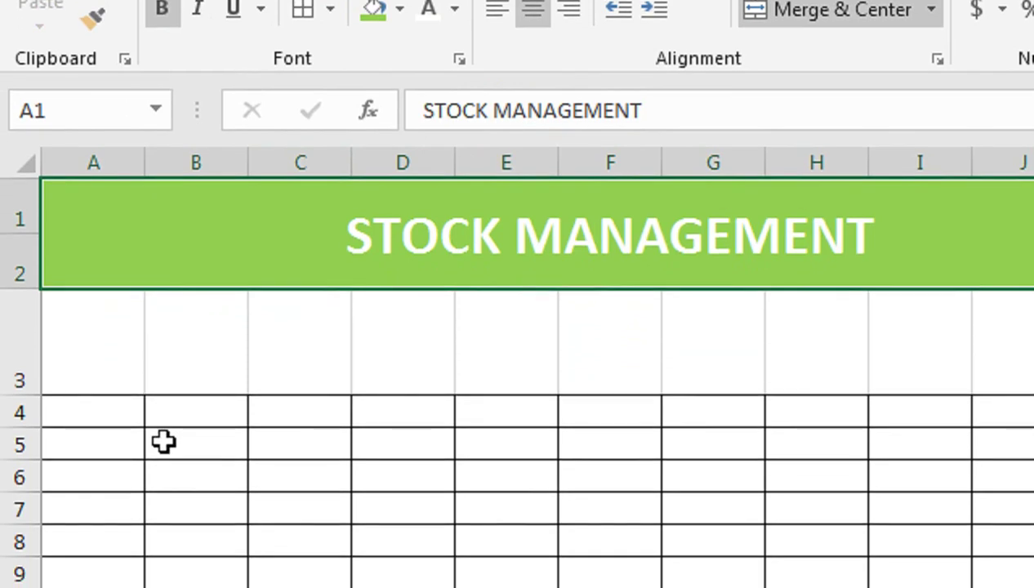
Enter the subtitle 'SALE PURCHASE AND PROFIT AND LOSS' across A3:J3
{"action": "left_click_drag", "start_coordinate": [136, 374], "coordinate": [847, 317]}
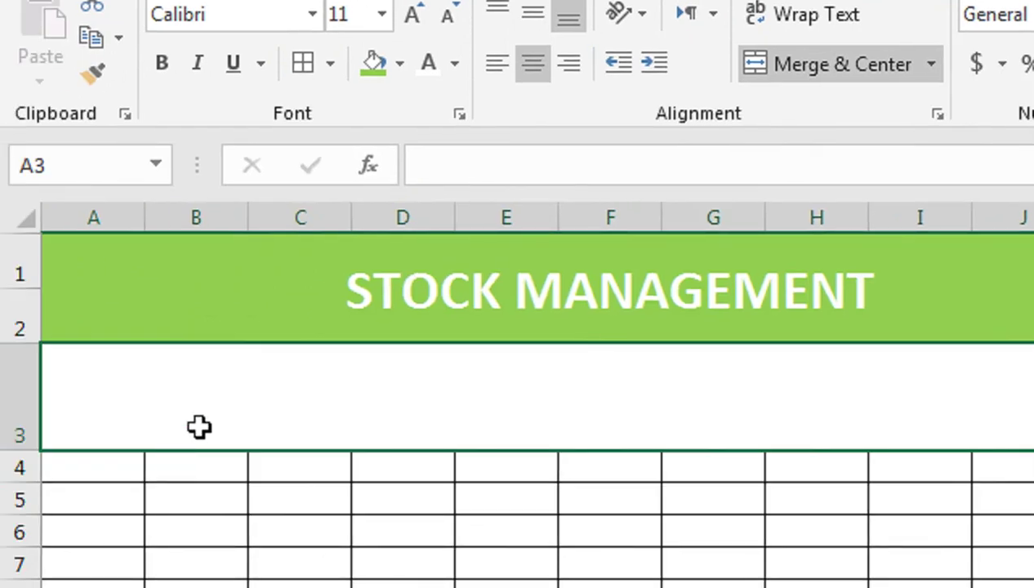
{"action": "type", "text": "SALE P"}
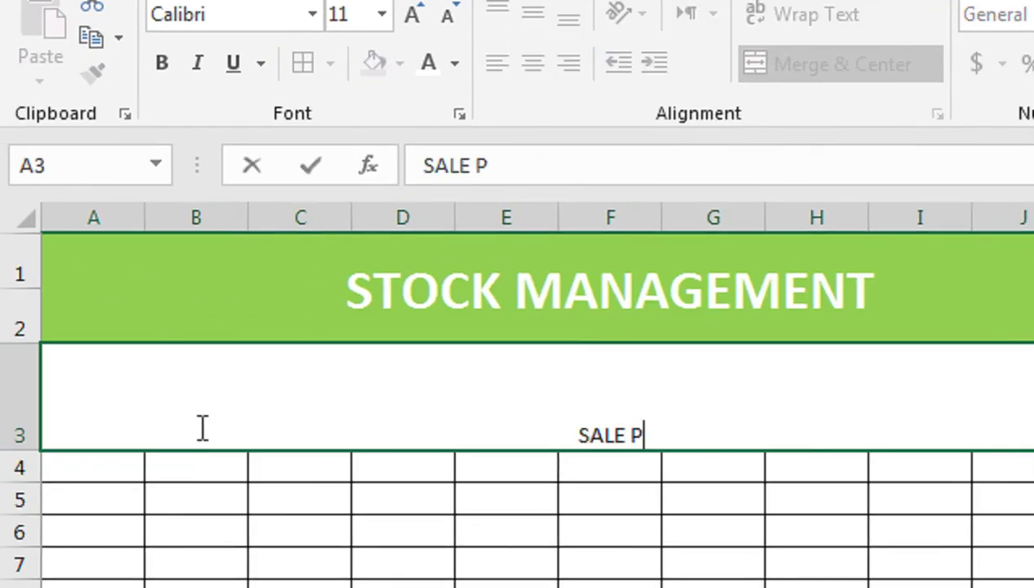
{"action": "type", "text": "URCHASE"}
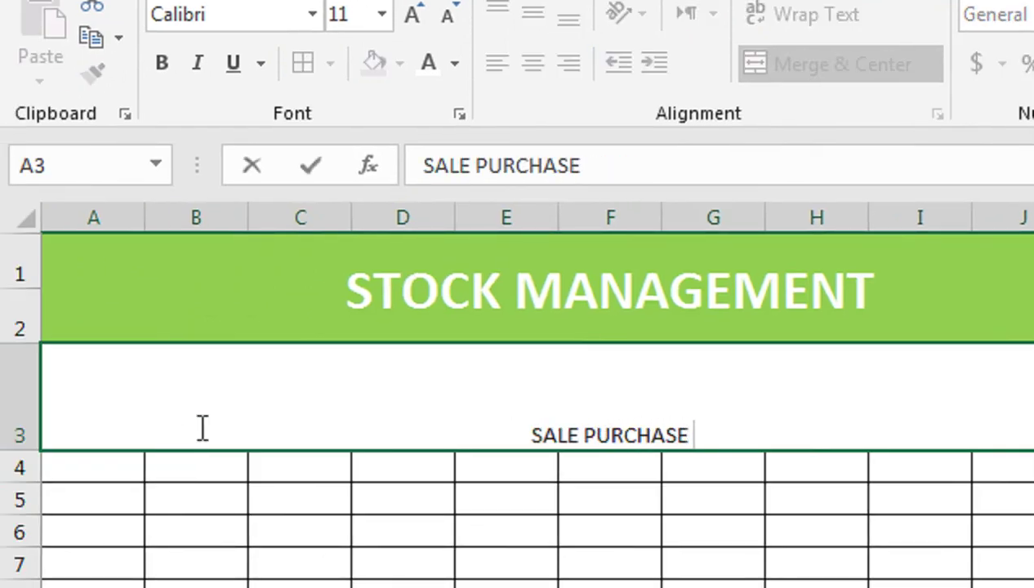
{"action": "type", "text": " AND "}
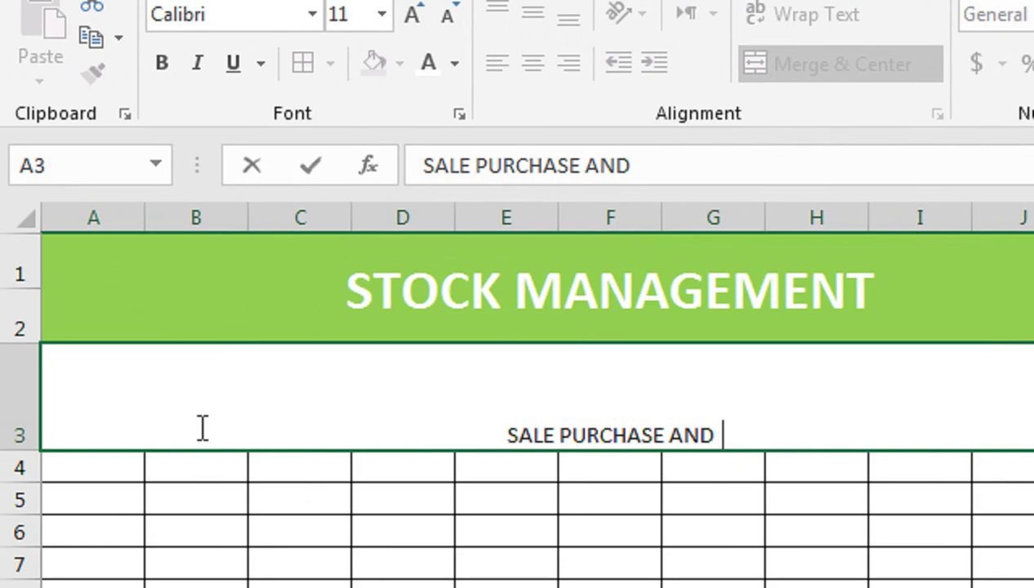
{"action": "type", "text": "PROFIT A"}
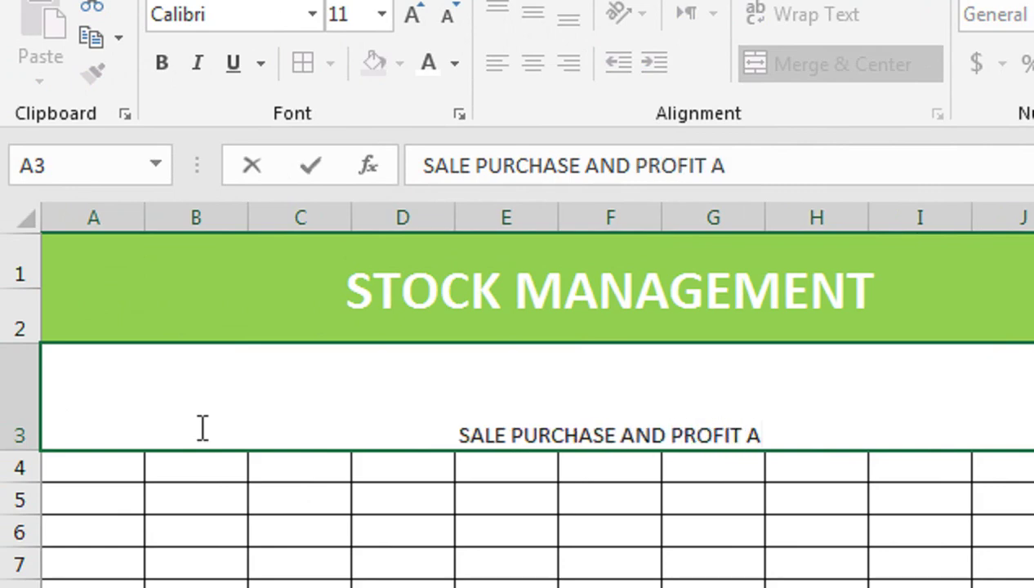
{"action": "type", "text": "ND LOSS"}
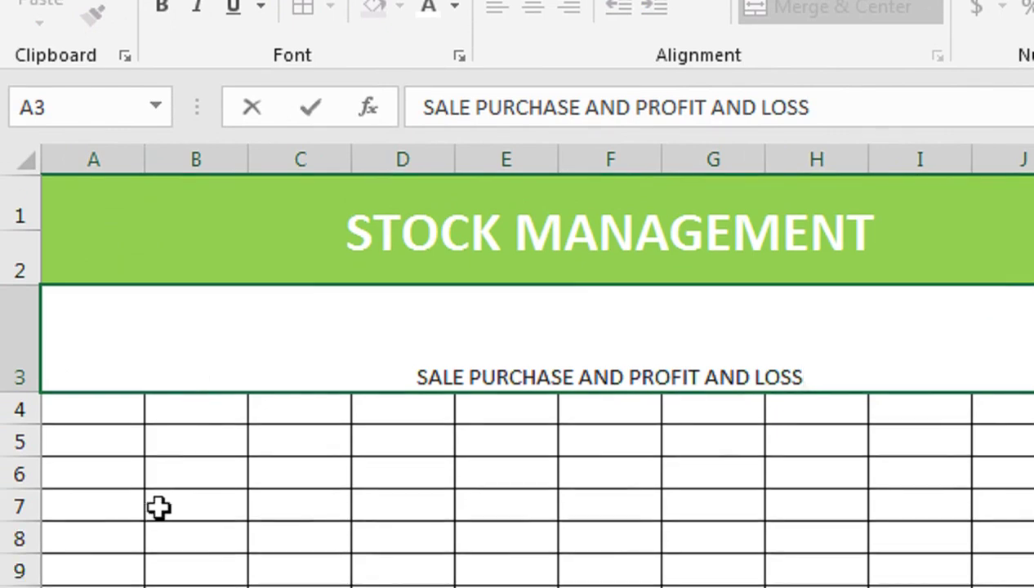
{"action": "left_click", "coordinate": [300, 532]}
Make the subtitle bold at 26 point
{"action": "left_click", "coordinate": [397, 384]}
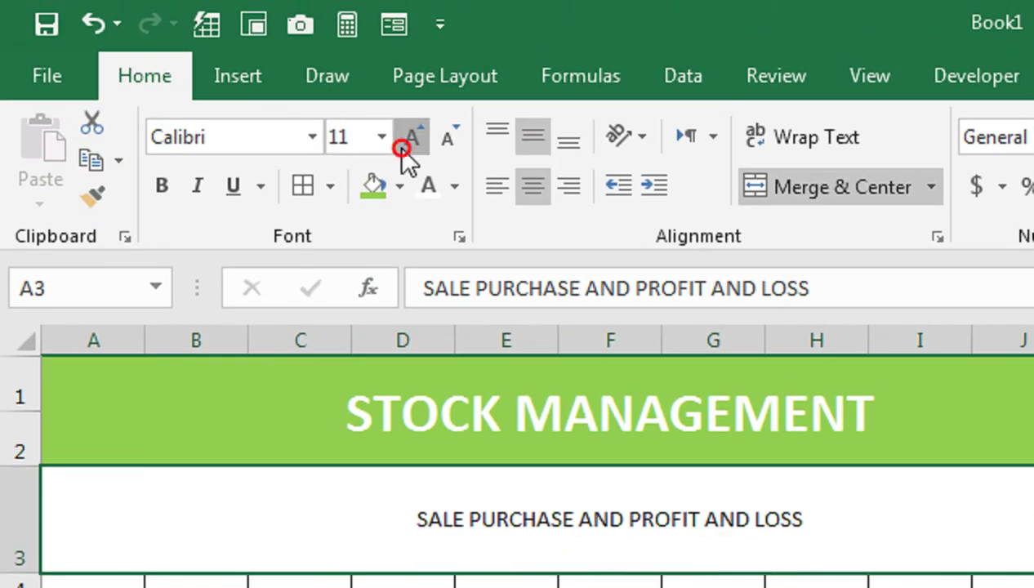
{"action": "left_click", "coordinate": [404, 146]}
{"action": "left_click", "coordinate": [404, 146]}
{"action": "left_click", "coordinate": [404, 145]}
{"action": "left_click", "coordinate": [404, 145]}
{"action": "left_click", "coordinate": [404, 145]}
{"action": "left_click", "coordinate": [404, 146]}
{"action": "left_click", "coordinate": [408, 146]}
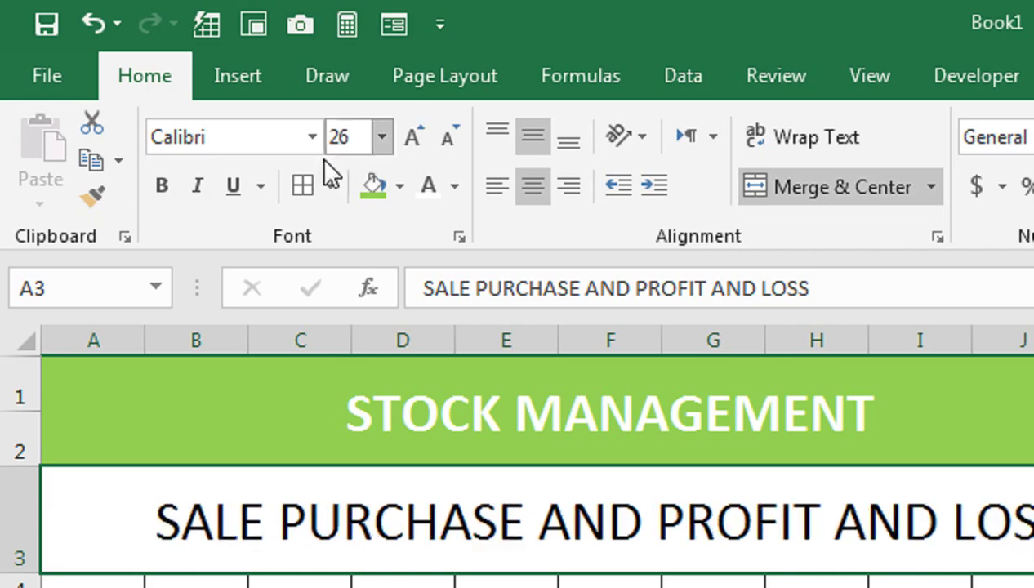
{"action": "left_click", "coordinate": [161, 188]}
Zoom the sheet to fit the titles and table down to row 14
{"action": "left_click", "coordinate": [466, 384]}
{"action": "mouse_move", "coordinate": [466, 384]}
{"action": "left_mouse_down"}
{"action": "mouse_move", "coordinate": [458, 587]}
{"action": "mouse_move", "coordinate": [467, 587]}
{"action": "left_mouse_up"}
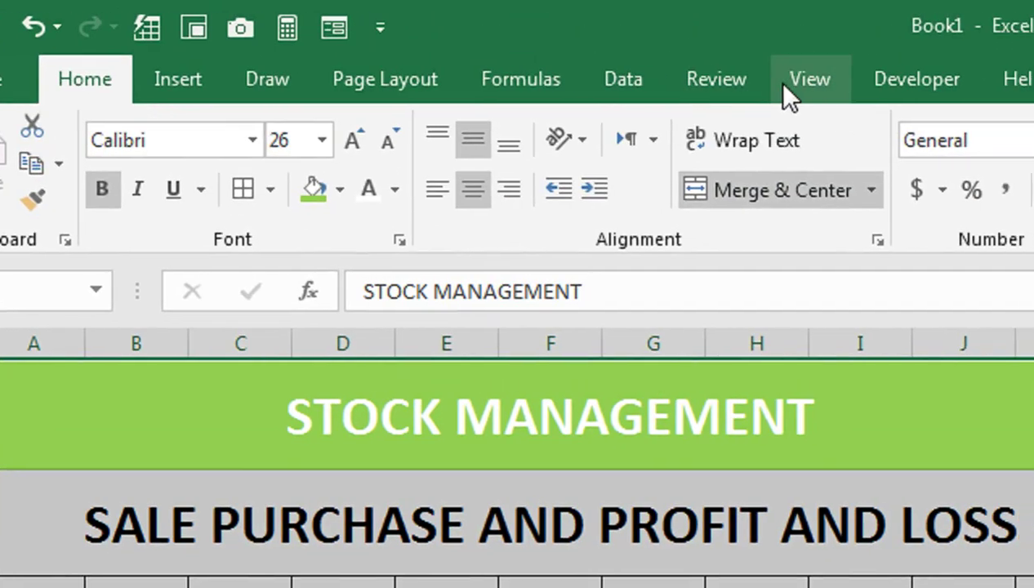
{"action": "left_click", "coordinate": [870, 11]}
{"action": "left_click", "coordinate": [774, 135]}
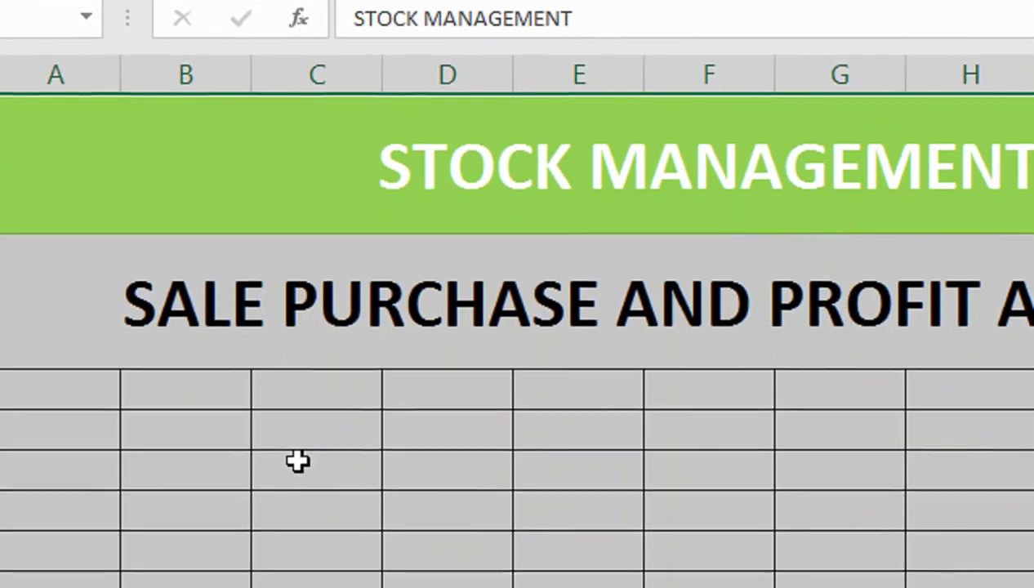
{"action": "left_click", "coordinate": [166, 397]}
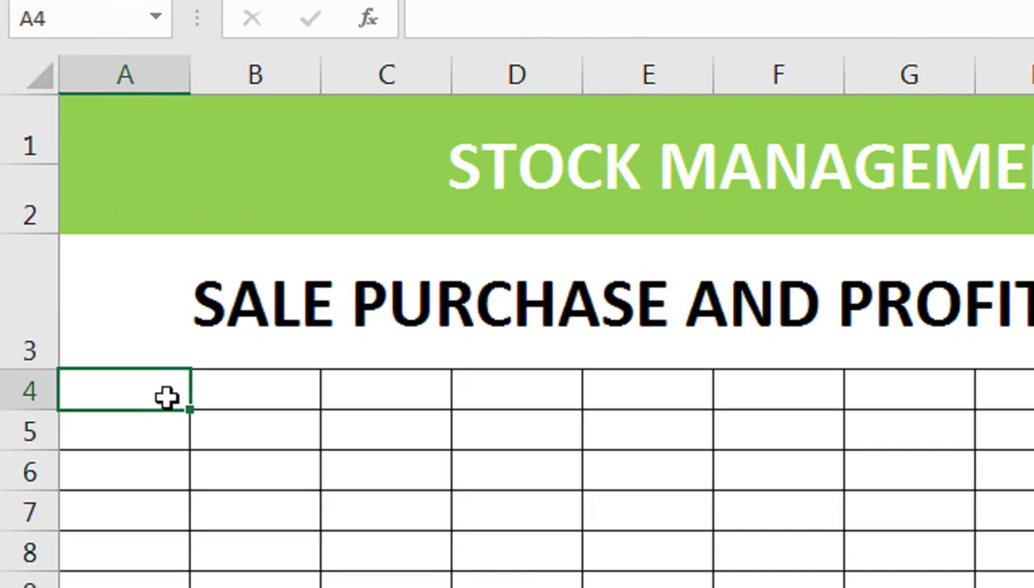
Merge A4:A5 and B4:B5 into tall header cells
{"action": "left_click", "coordinate": [491, 425]}
{"action": "left_click_drag", "start_coordinate": [148, 378], "coordinate": [153, 419]}
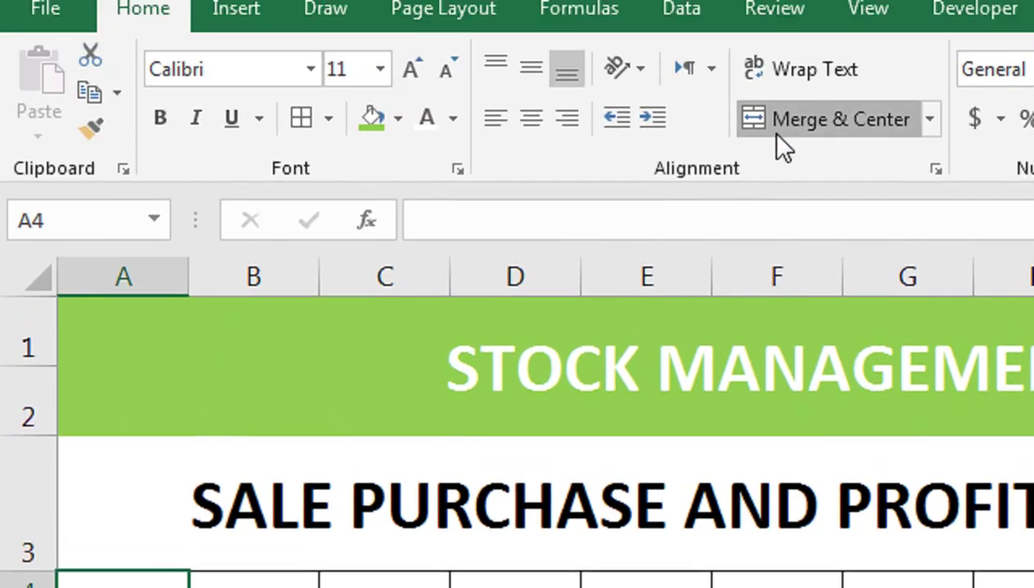
{"action": "left_click", "coordinate": [778, 143]}
{"action": "left_click_drag", "start_coordinate": [245, 435], "coordinate": [276, 462]}
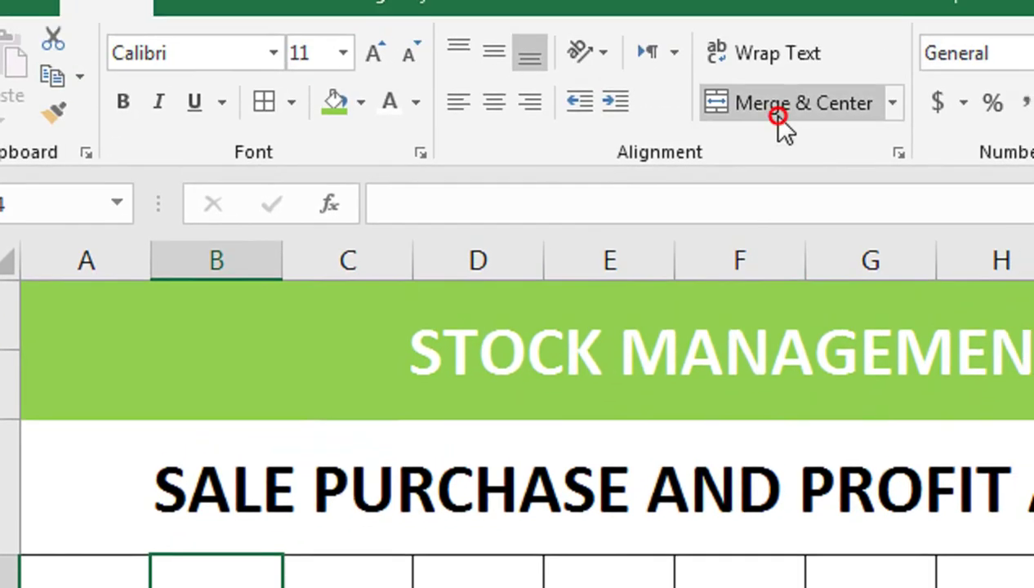
{"action": "left_click", "coordinate": [778, 122]}
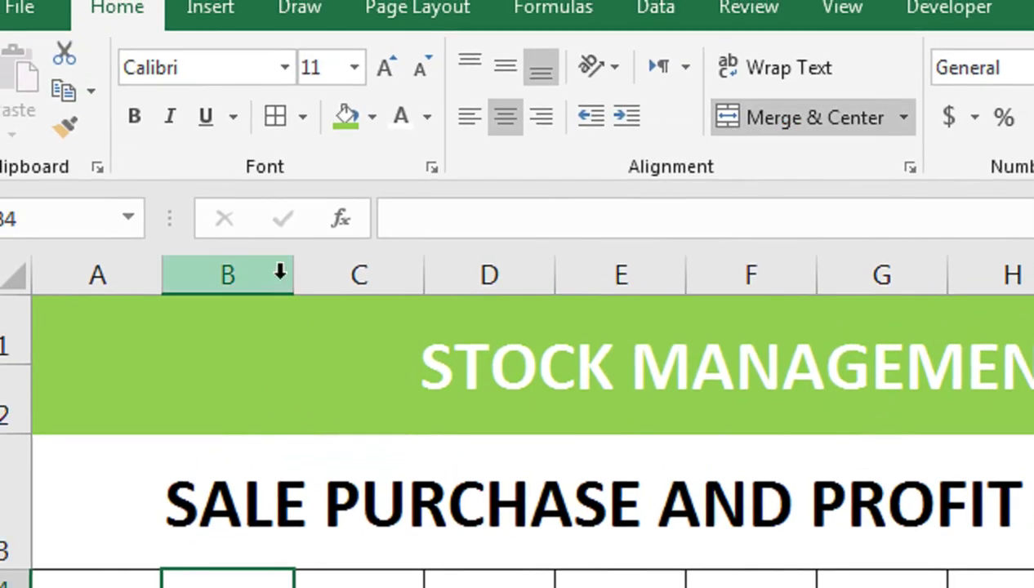
Widen column B and enter the header 'Item' in B4:B5
{"action": "left_click_drag", "start_coordinate": [294, 276], "coordinate": [437, 272]}
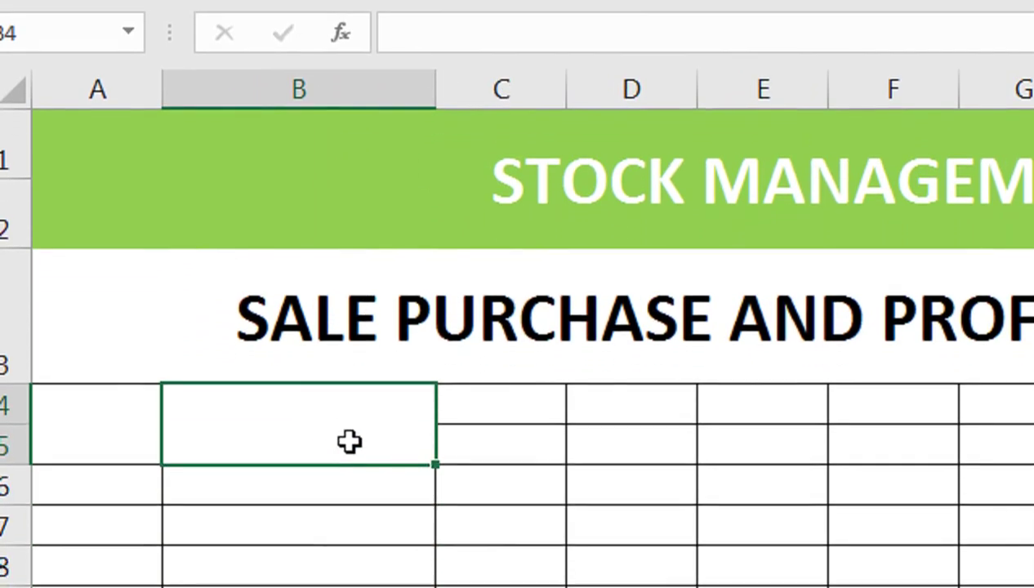
{"action": "type", "text": "itEM"}
{"action": "key", "text": "Return"}
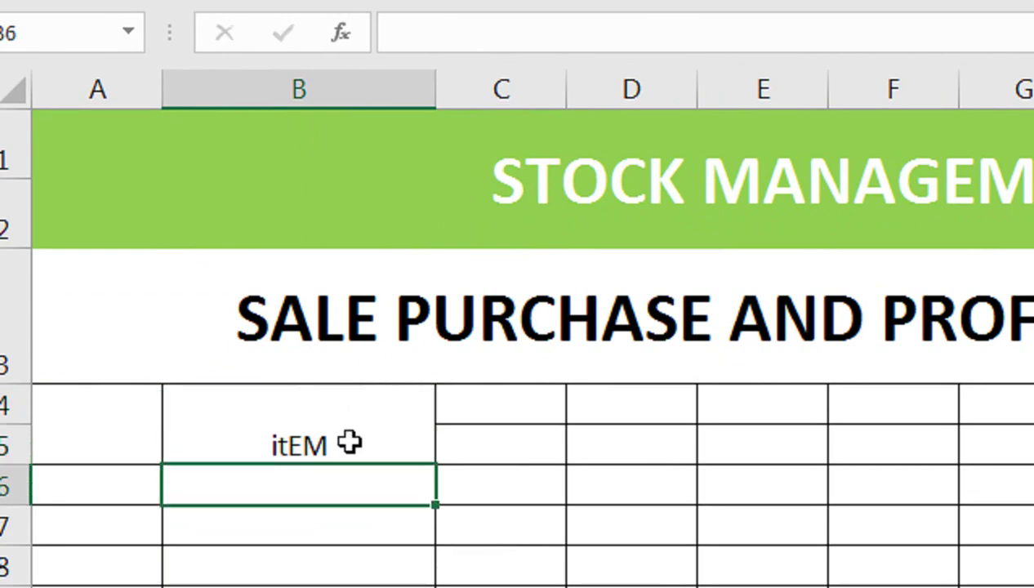
{"action": "left_click", "coordinate": [350, 443]}
{"action": "type", "text": "Ite"}
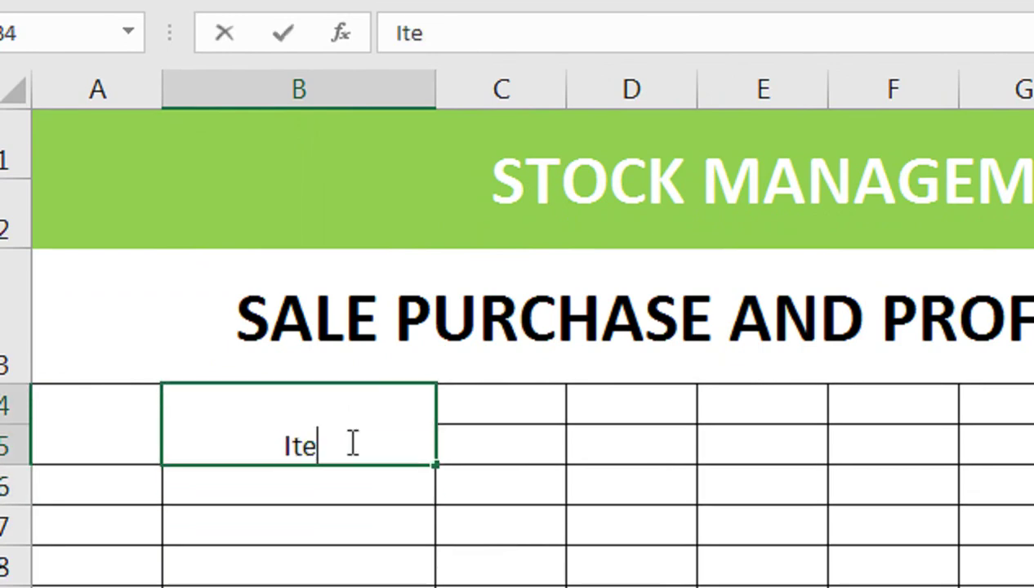
{"action": "type", "text": "m"}
{"action": "key", "text": "Return"}
Enter the header 'Sr #' in A4:A5
{"action": "key", "text": "Up"}
{"action": "key", "text": "Left"}
{"action": "type", "text": "S"}
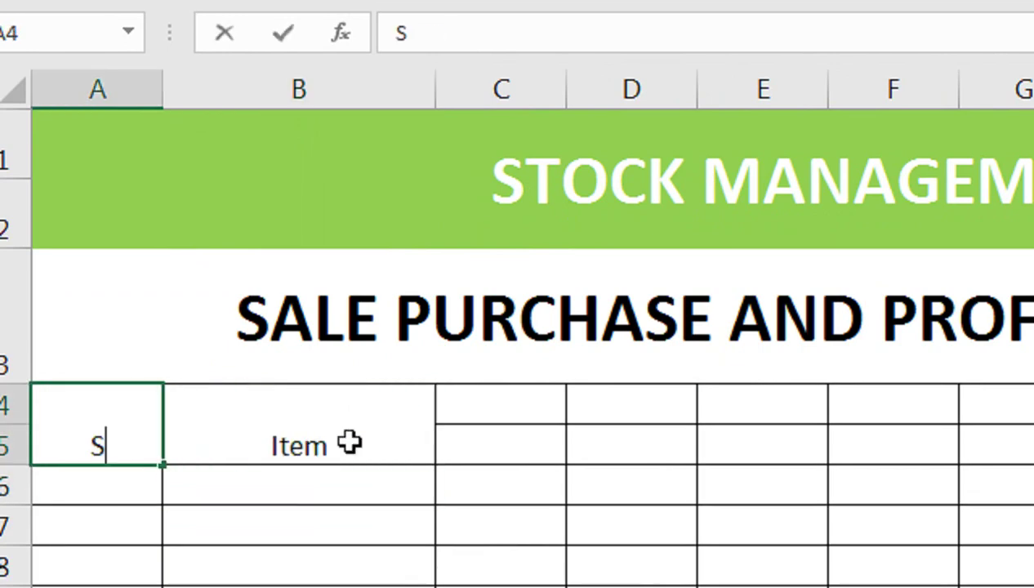
{"action": "type", "text": "r"}
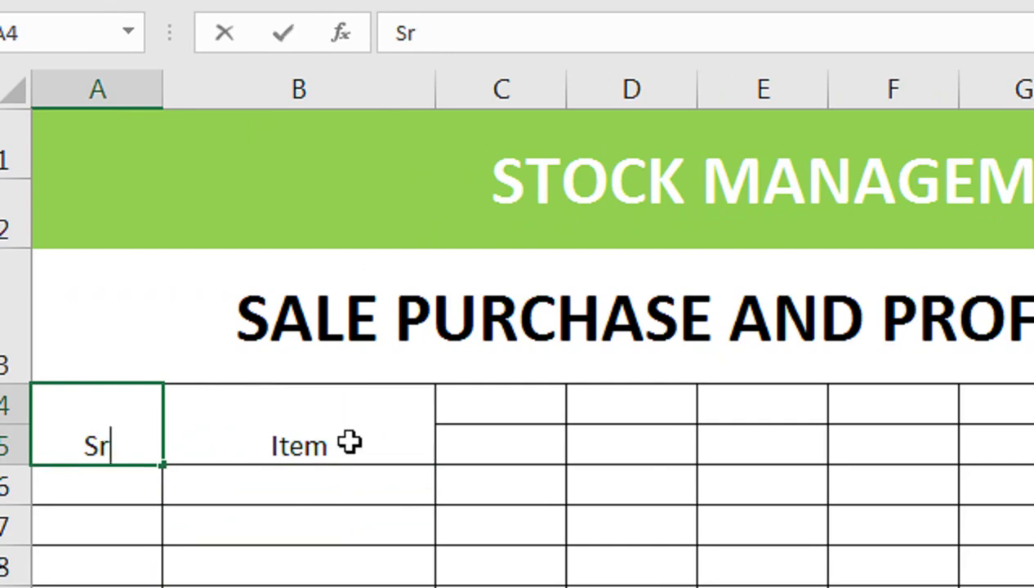
{"action": "type", "text": " #"}
{"action": "key", "text": "Tab"}
{"action": "key", "text": "Tab"}
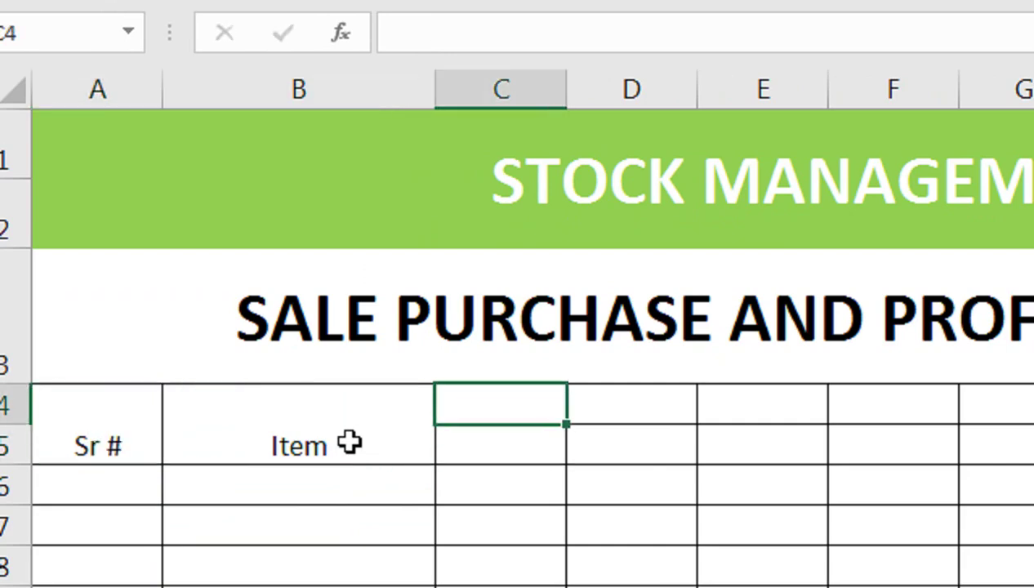
{"action": "key", "text": "shift+Right"}
{"action": "key", "text": "shift+Right"}
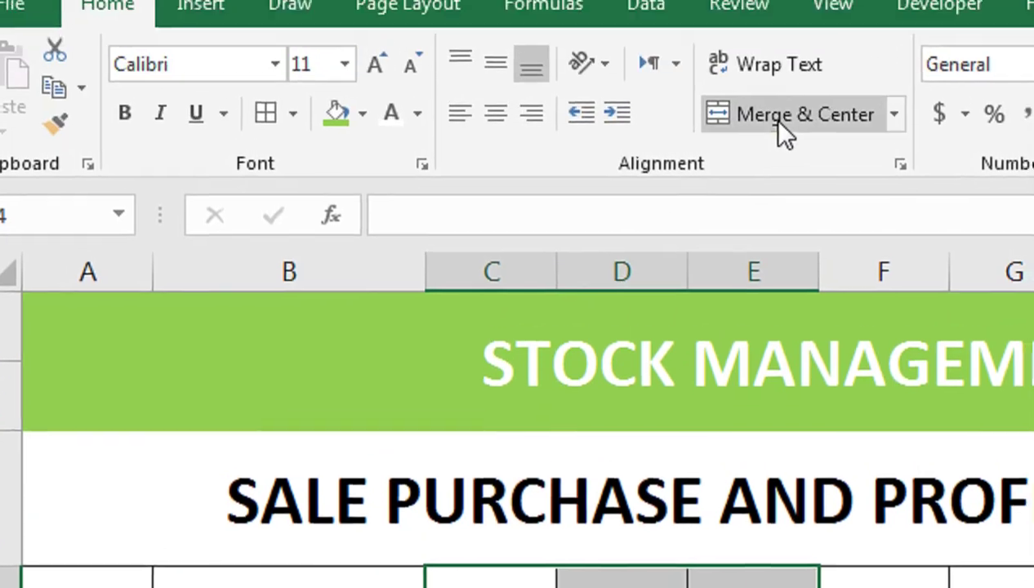
Add merged headers 'Purchase' in C4:E4 and 'Sales' in F4:H4
{"action": "left_click", "coordinate": [779, 125]}
{"action": "type", "text": "P"}
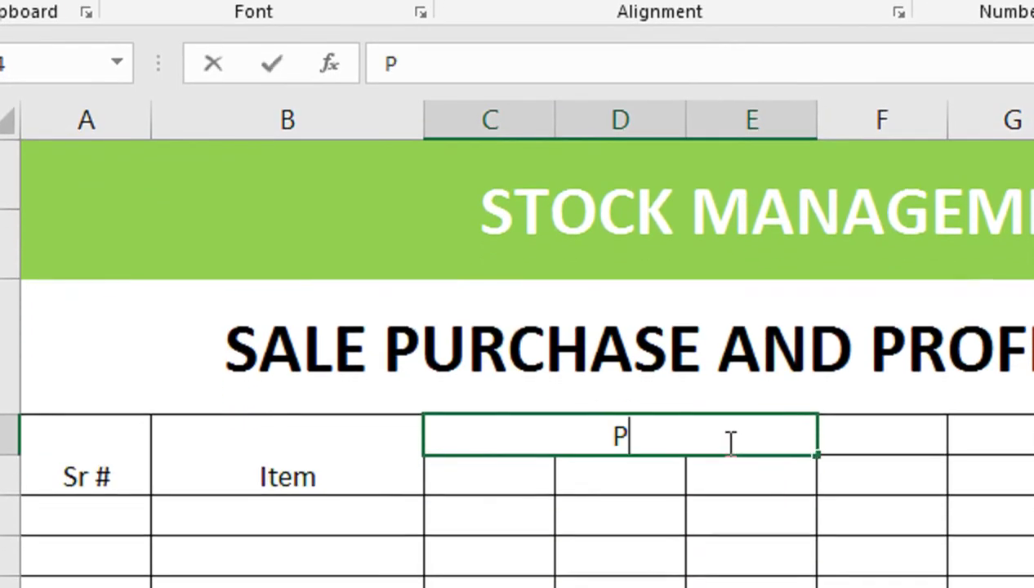
{"action": "type", "text": "urchase"}
{"action": "mouse_move", "coordinate": [802, 434]}
{"action": "left_mouse_down"}
{"action": "mouse_move", "coordinate": [852, 409]}
{"action": "mouse_move", "coordinate": [880, 420]}
{"action": "left_mouse_up"}
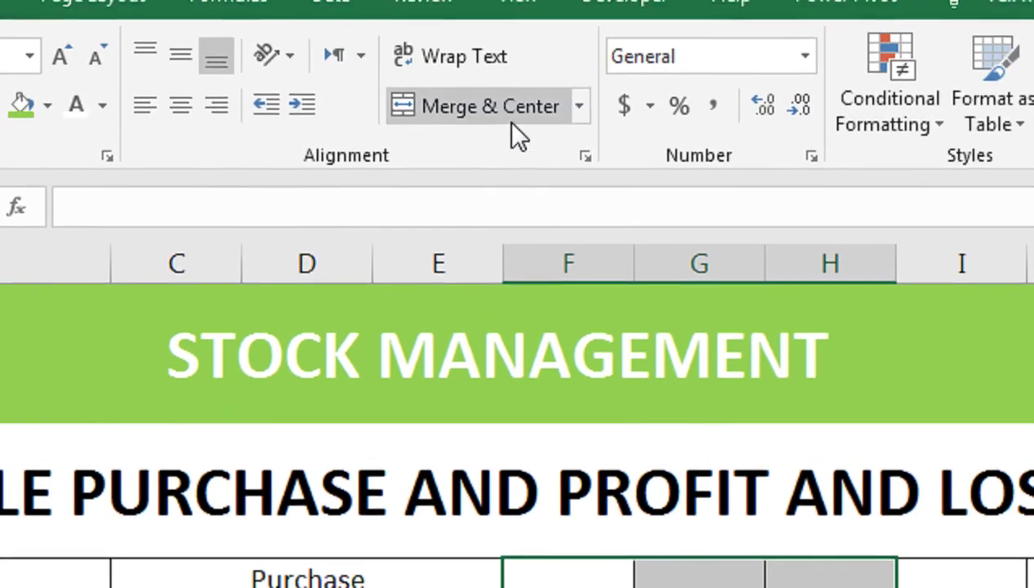
{"action": "left_click", "coordinate": [491, 125]}
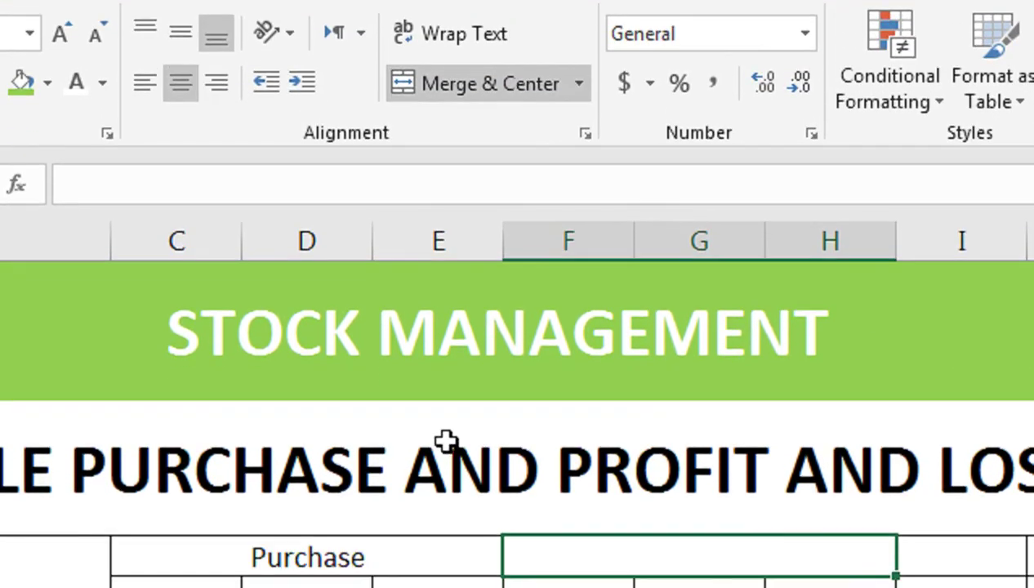
{"action": "type", "text": "Sael"}
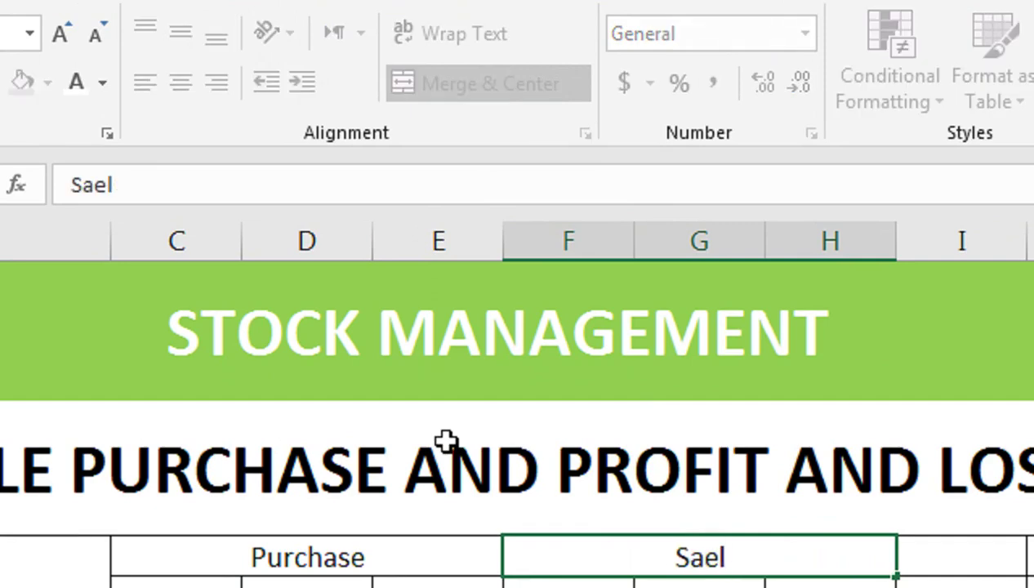
{"action": "key", "text": "BackSpace"}
{"action": "key", "text": "BackSpace"}
{"action": "type", "text": "les"}
{"action": "key", "text": "Return"}
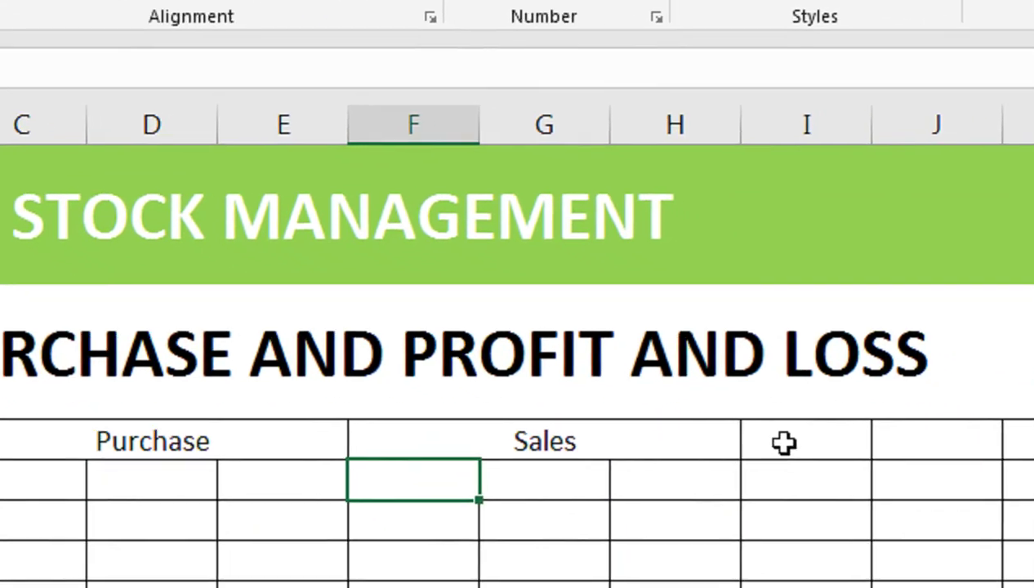
Add the merged header 'Closing Stock' in I4:J4
{"action": "left_click_drag", "start_coordinate": [785, 441], "coordinate": [783, 440]}
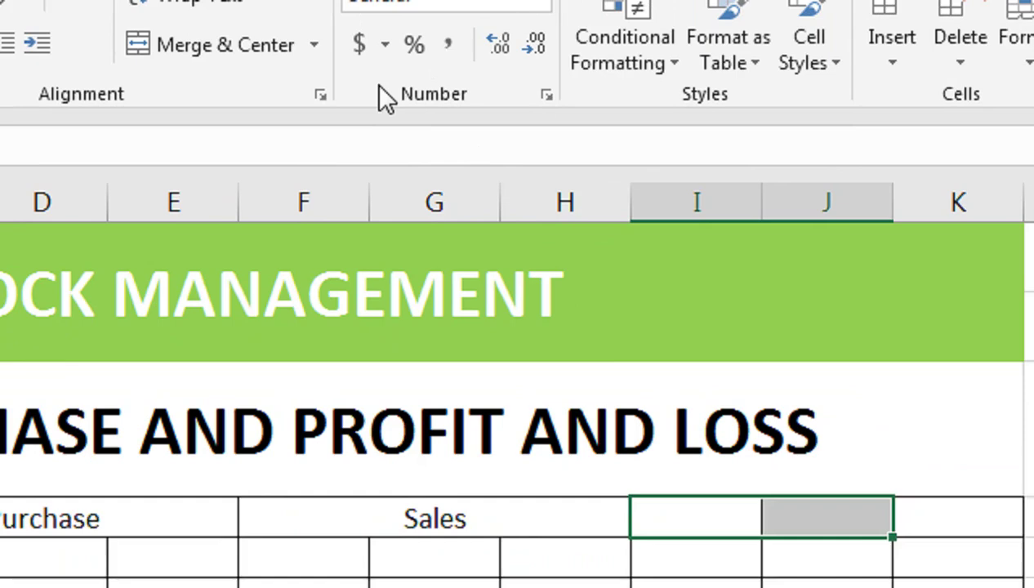
{"action": "left_click", "coordinate": [224, 0]}
{"action": "type", "text": "c"}
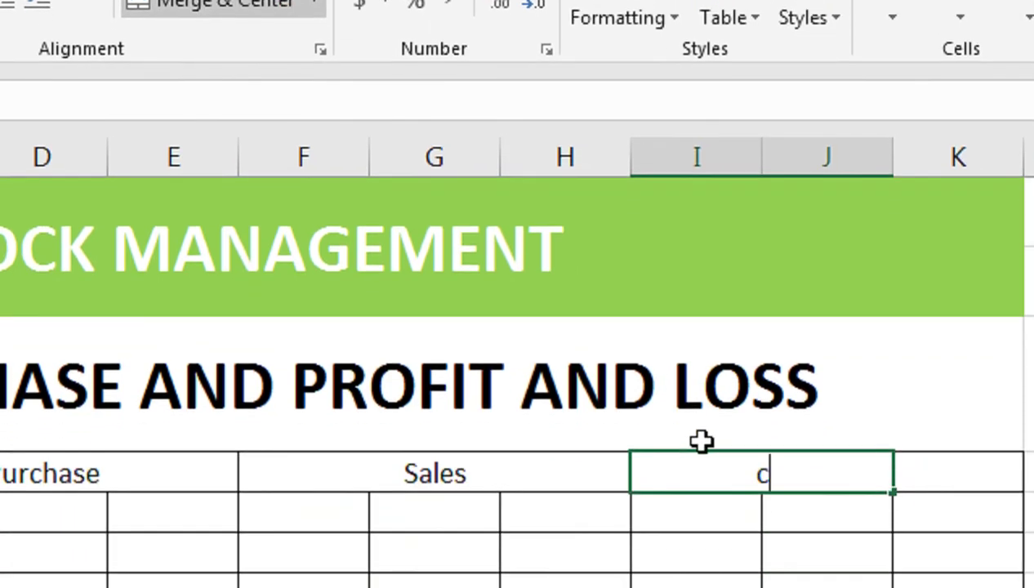
{"action": "type", "text": "losing"}
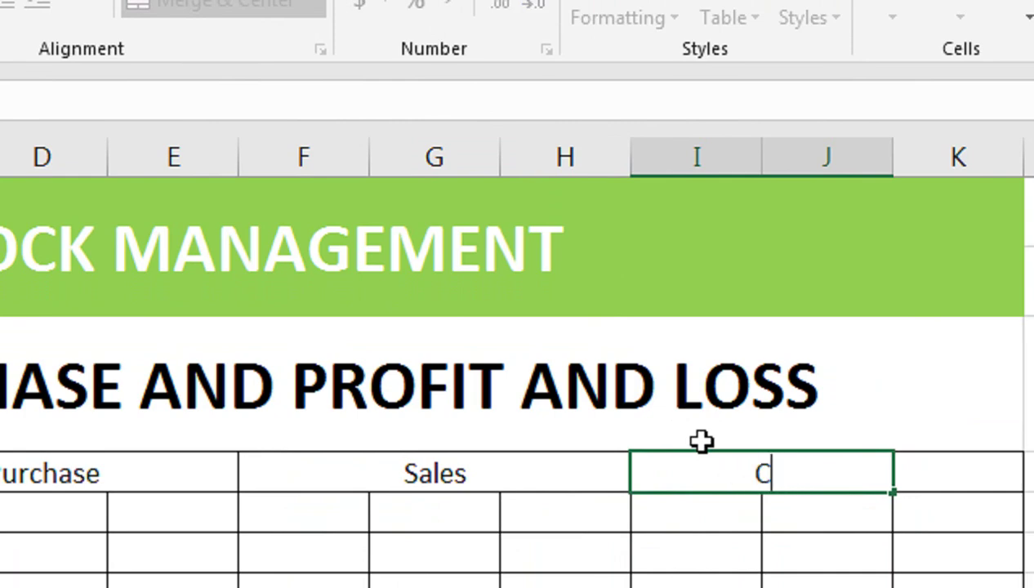
{"action": "type", "text": "ng S"}
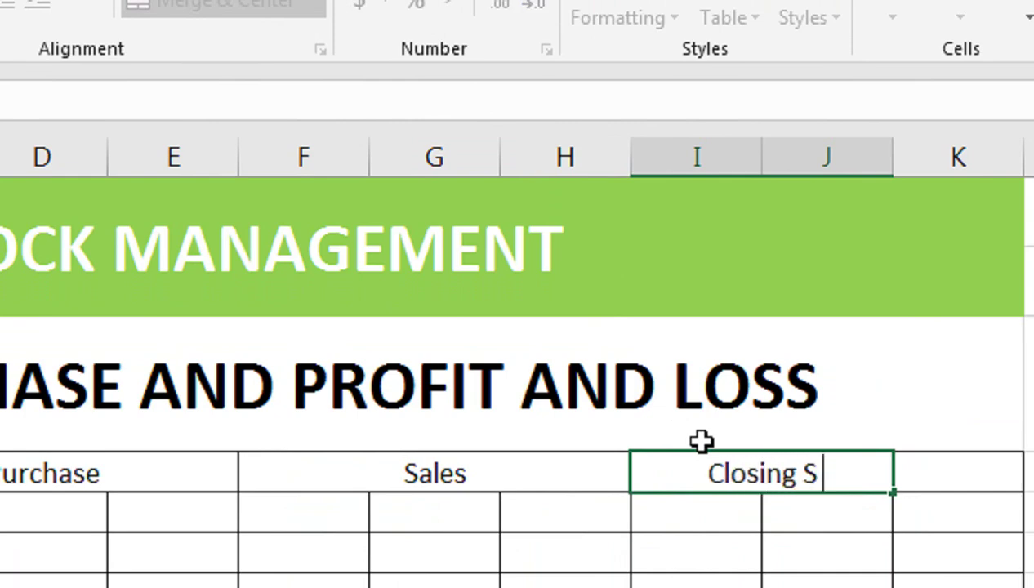
{"action": "type", "text": "tock"}
{"action": "key", "text": "Tab"}
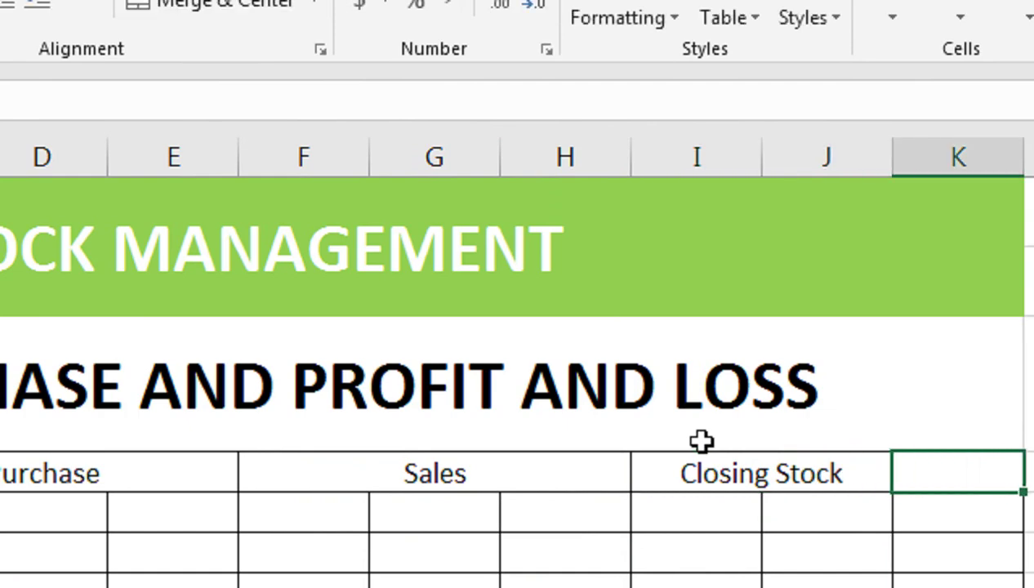
Widen column K and add 'Profit and Loss' merged across K4:K5
{"action": "left_click_drag", "start_coordinate": [803, 164], "coordinate": [837, 165]}
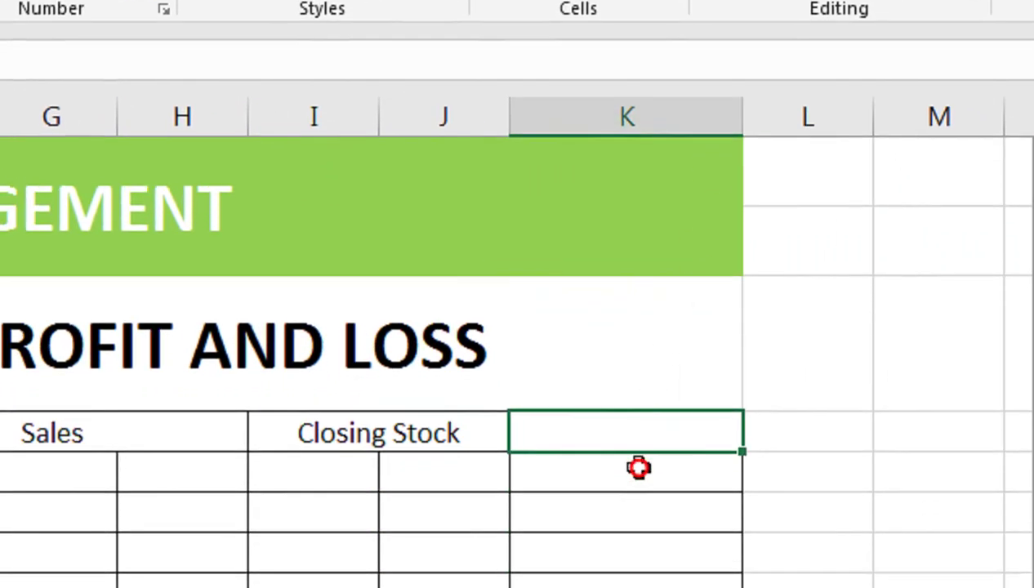
{"action": "left_click_drag", "start_coordinate": [626, 431], "coordinate": [639, 467]}
{"action": "left_click", "coordinate": [224, 154]}
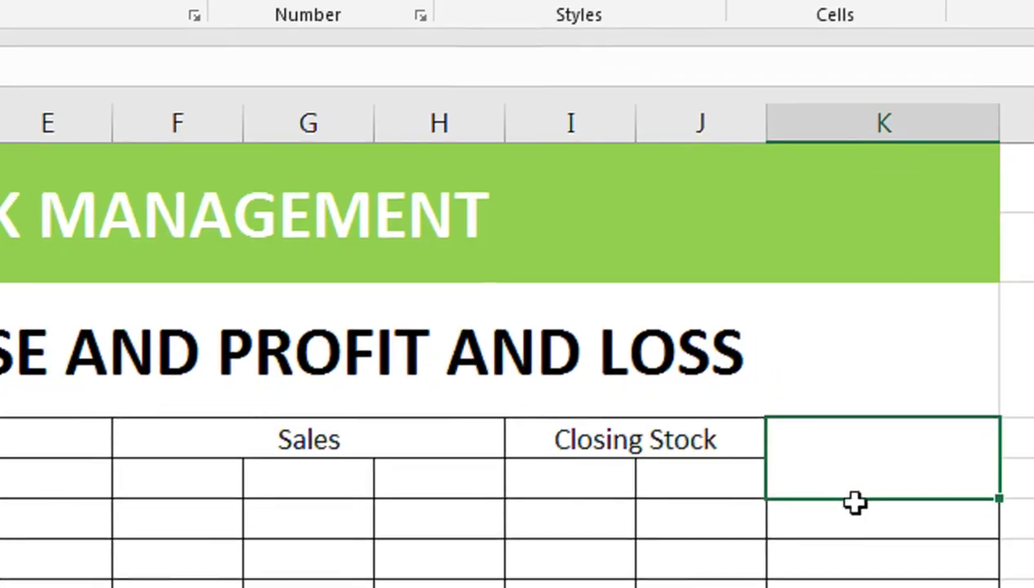
{"action": "type", "text": "Profit"}
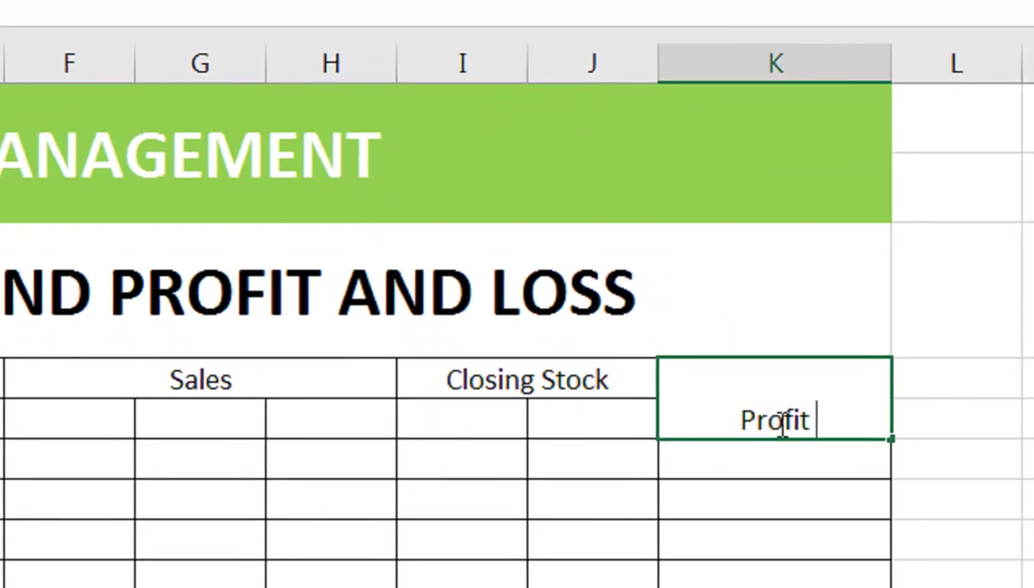
{"action": "type", "text": "am"}
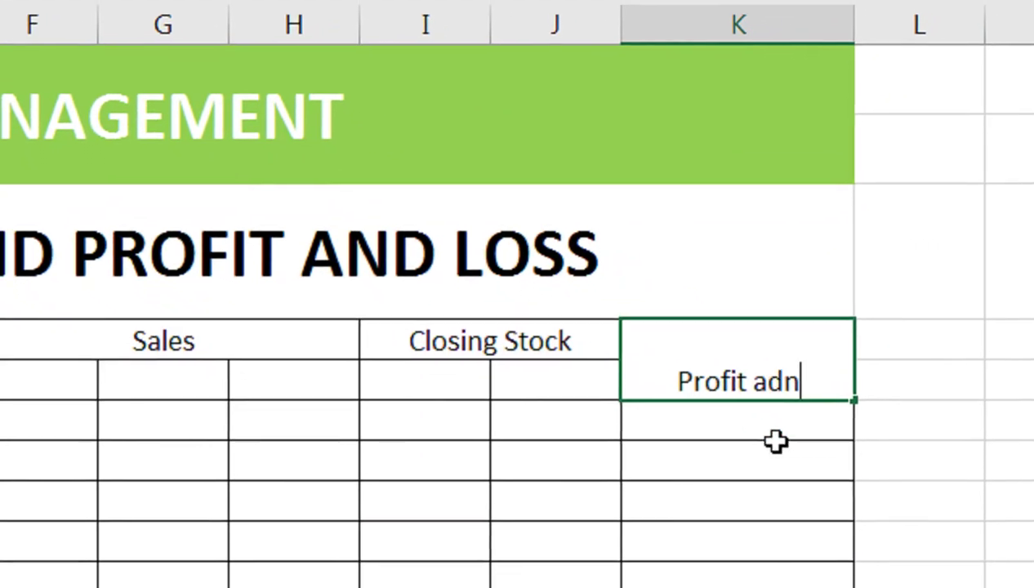
{"action": "key", "text": "BackSpace"}
{"action": "type", "text": "nd L"}
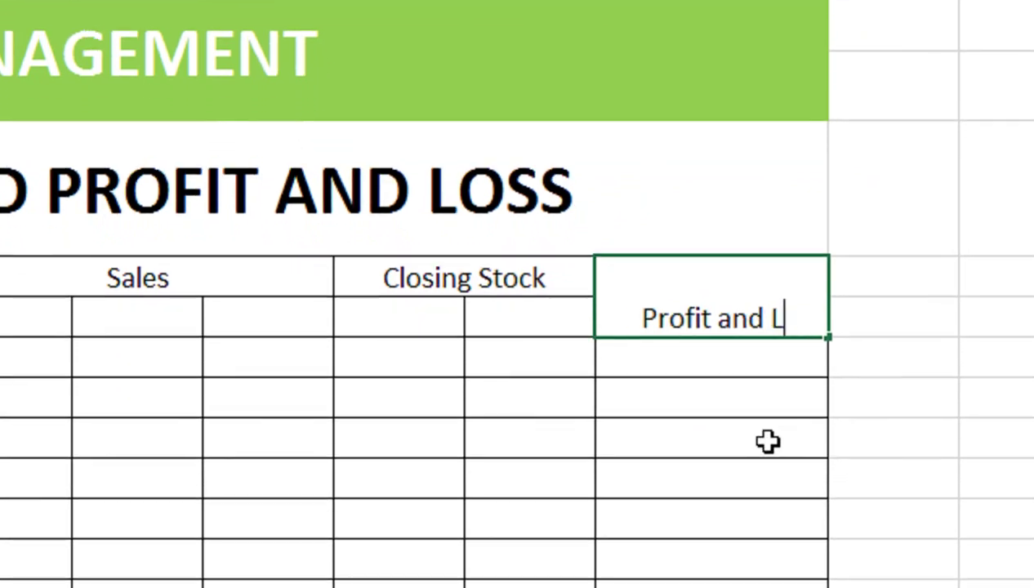
{"action": "type", "text": "oss"}
{"action": "key", "text": "Return"}
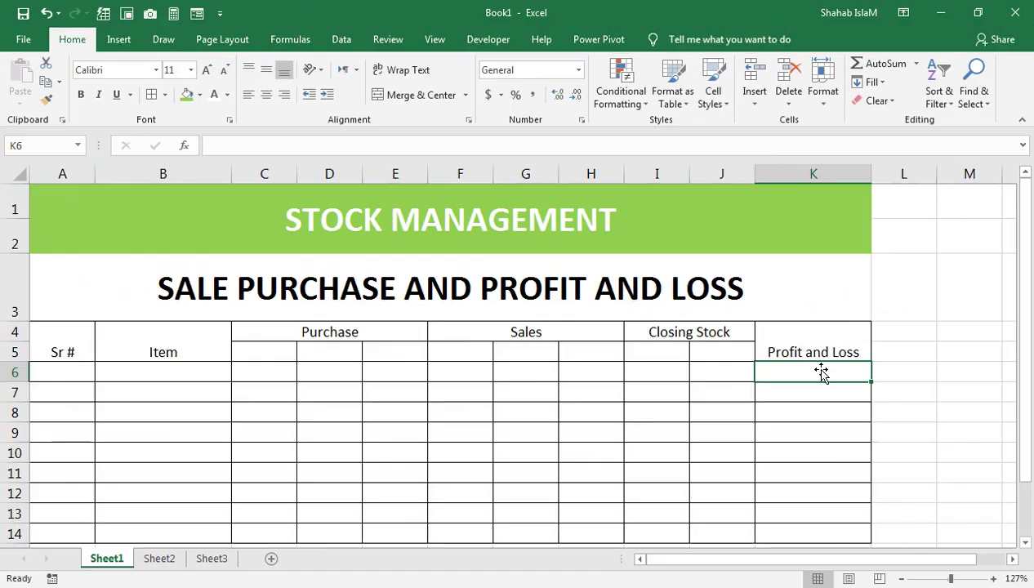
Make the A4:K5 headers middle-aligned, bold and 12 point
{"action": "mouse_move", "coordinate": [811, 352]}
{"action": "left_mouse_down"}
{"action": "mouse_move", "coordinate": [278, 325]}
{"action": "mouse_move", "coordinate": [77, 337]}
{"action": "left_mouse_up"}
{"action": "left_click", "coordinate": [269, 74]}
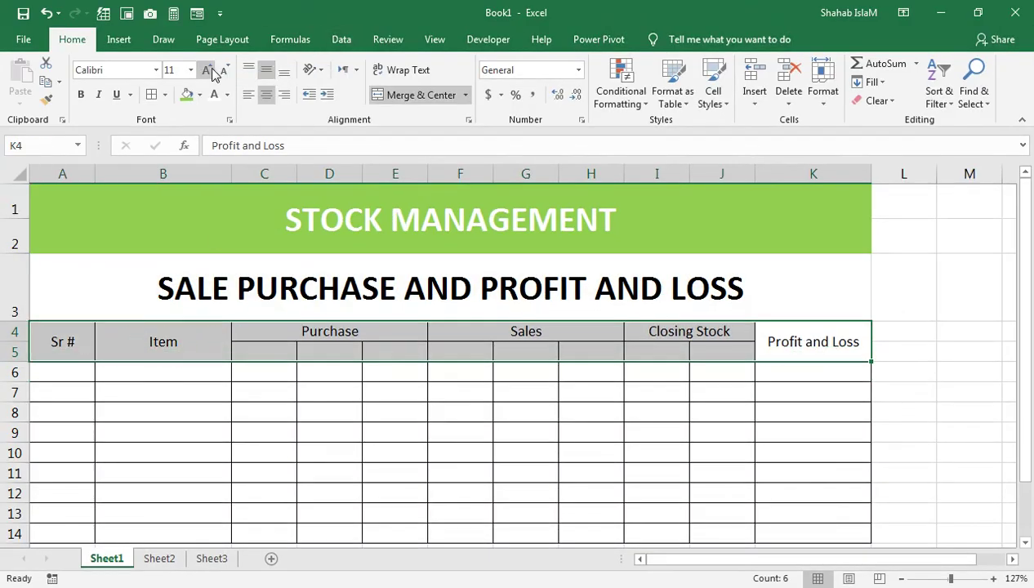
{"action": "left_click", "coordinate": [209, 70]}
{"action": "left_click", "coordinate": [209, 71]}
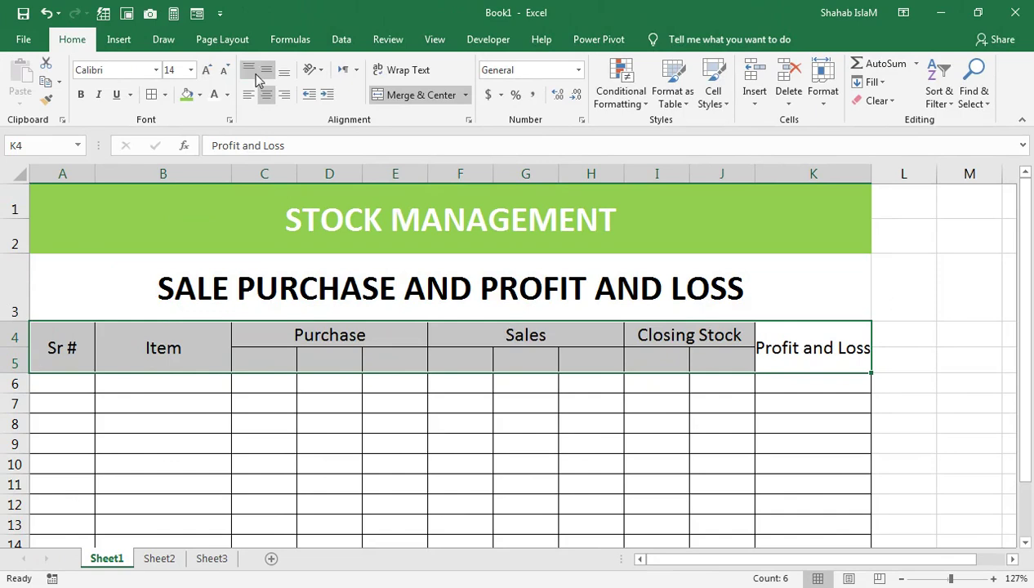
{"action": "left_click", "coordinate": [226, 70]}
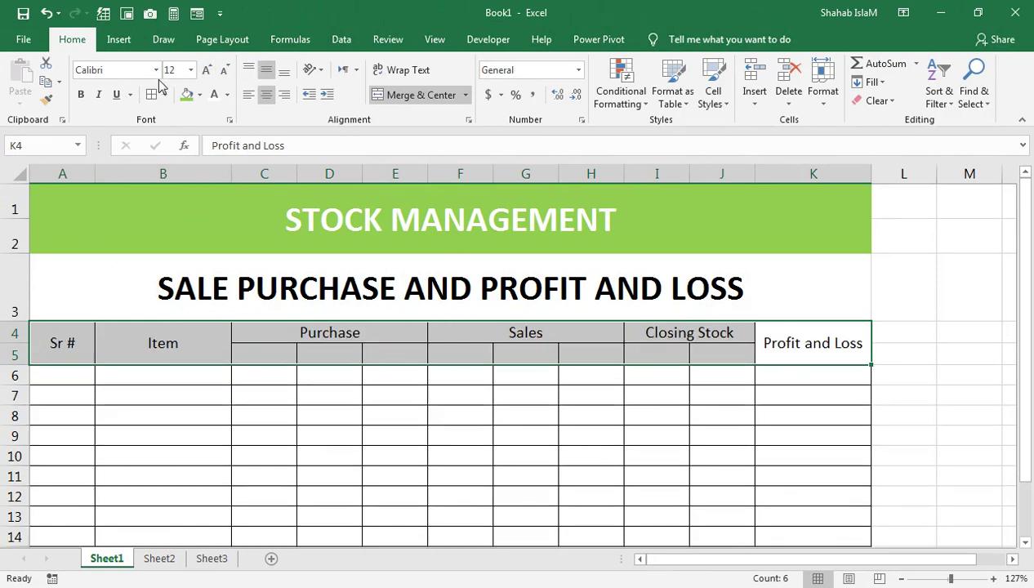
{"action": "left_click", "coordinate": [80, 96]}
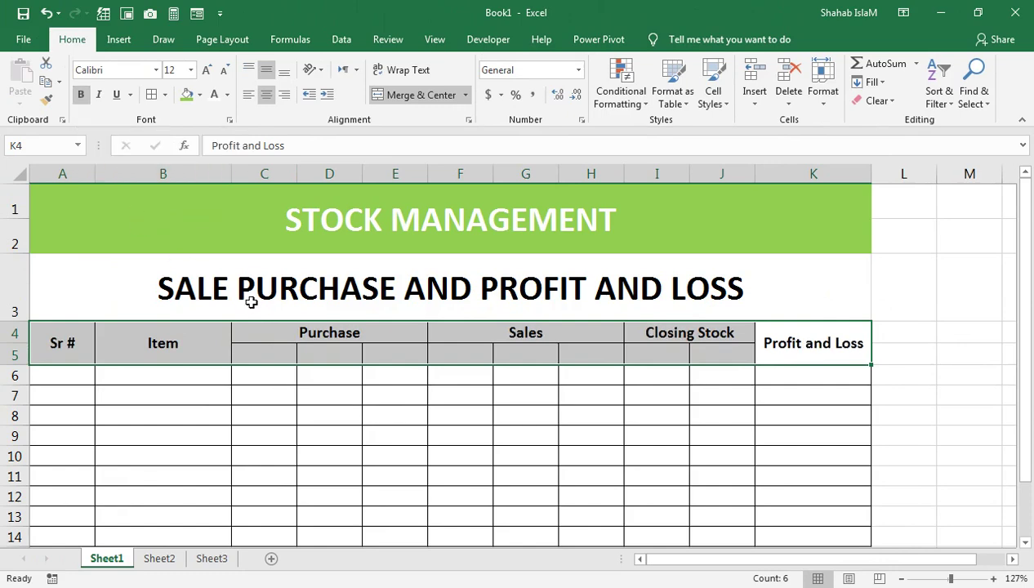
{"action": "left_click", "coordinate": [264, 336]}
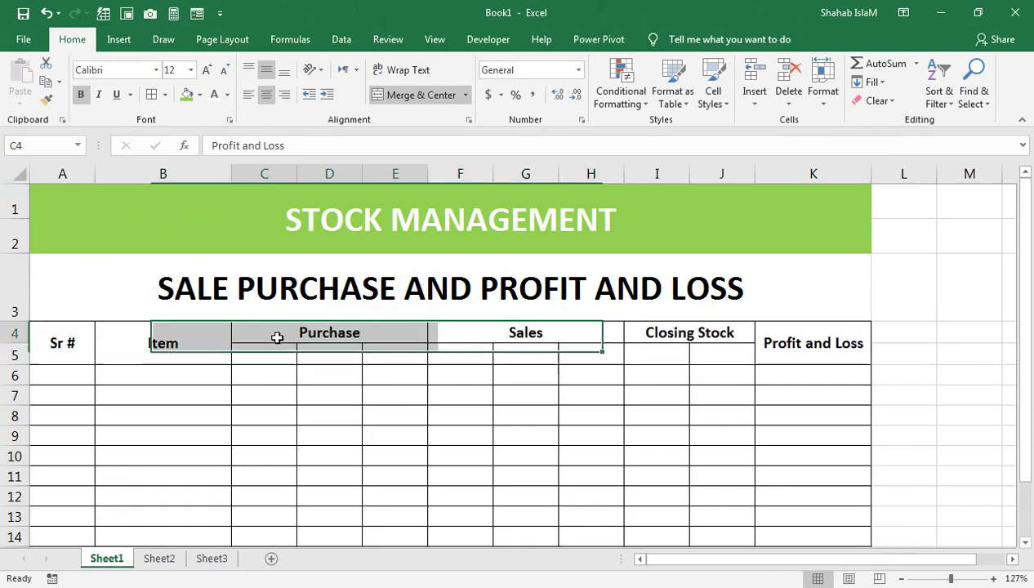
Fill the Purchase header light blue, Sales gold and Closing Stock green
{"action": "left_click", "coordinate": [199, 95]}
{"action": "left_click", "coordinate": [279, 219]}
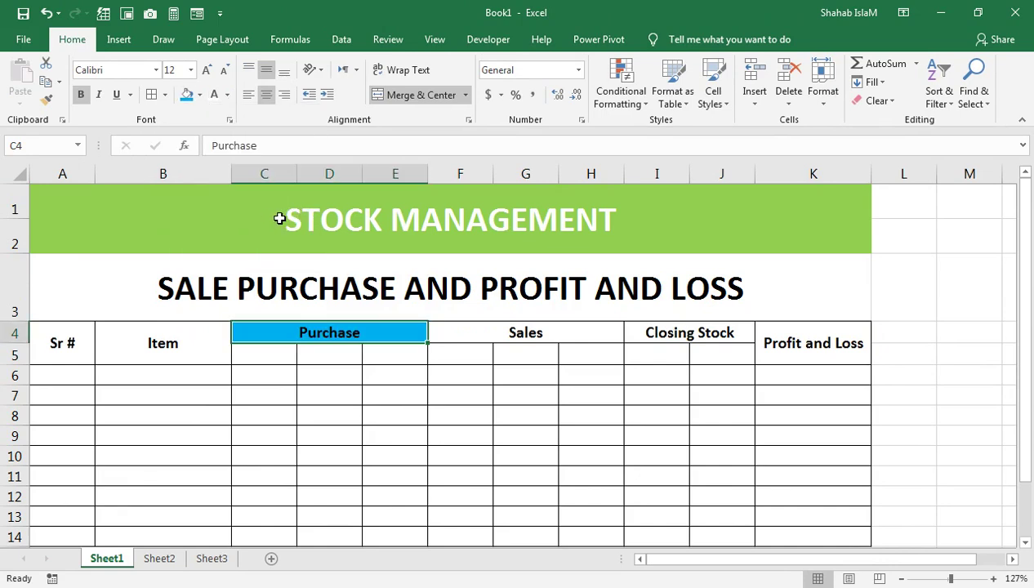
{"action": "left_click", "coordinate": [439, 330]}
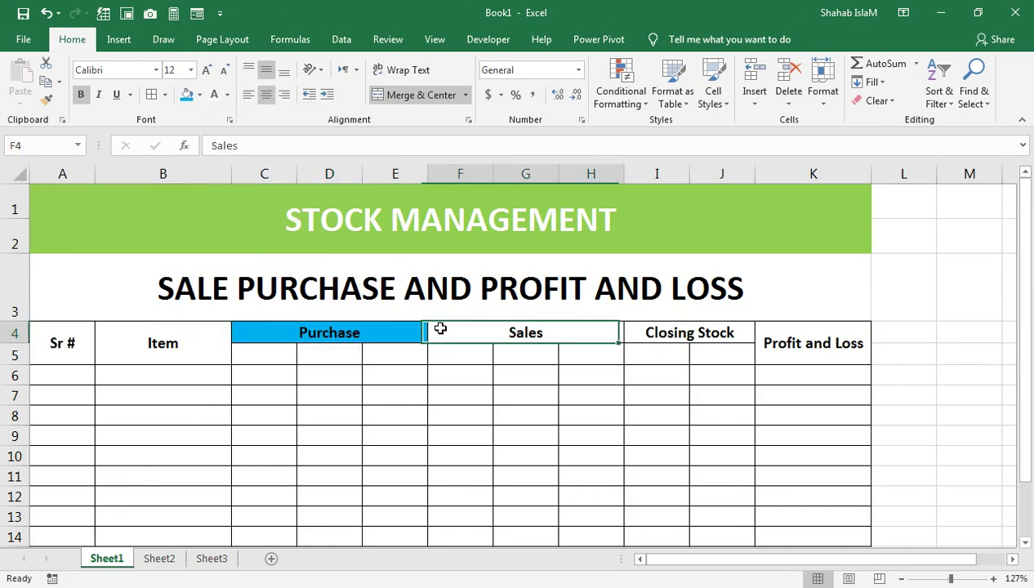
{"action": "left_click", "coordinate": [199, 95]}
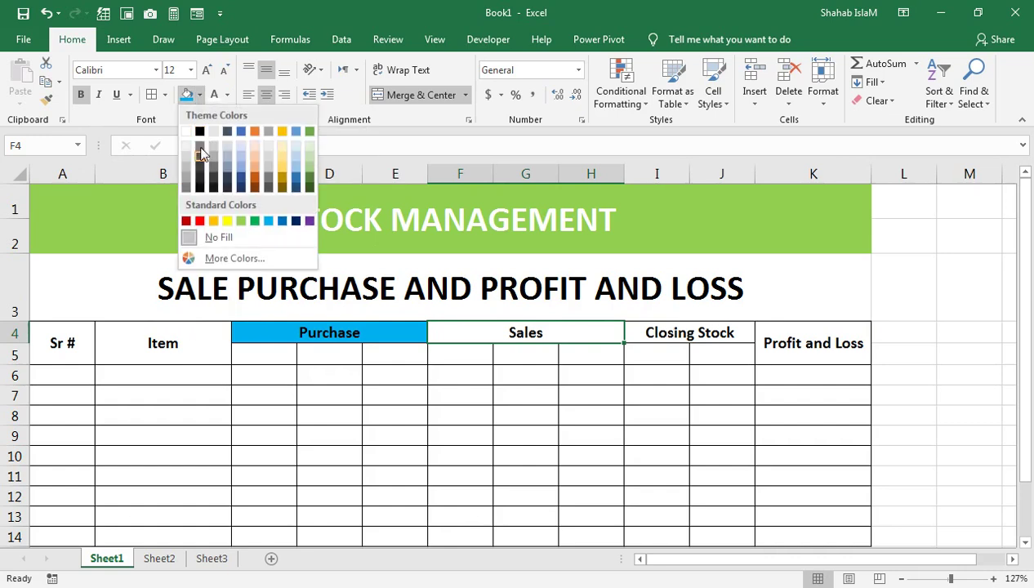
{"action": "left_click", "coordinate": [213, 222]}
{"action": "left_click", "coordinate": [652, 335]}
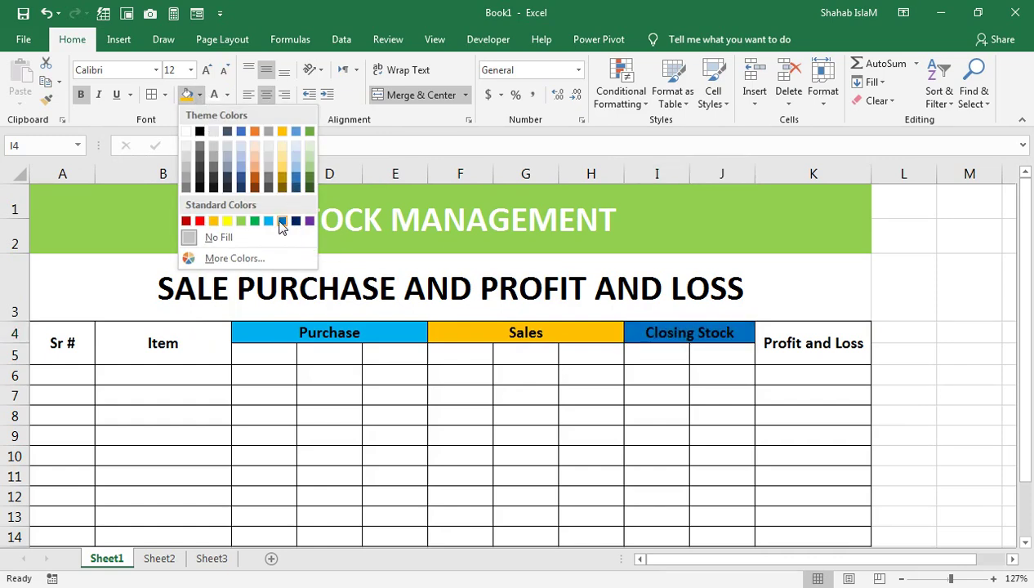
{"action": "left_click", "coordinate": [256, 221]}
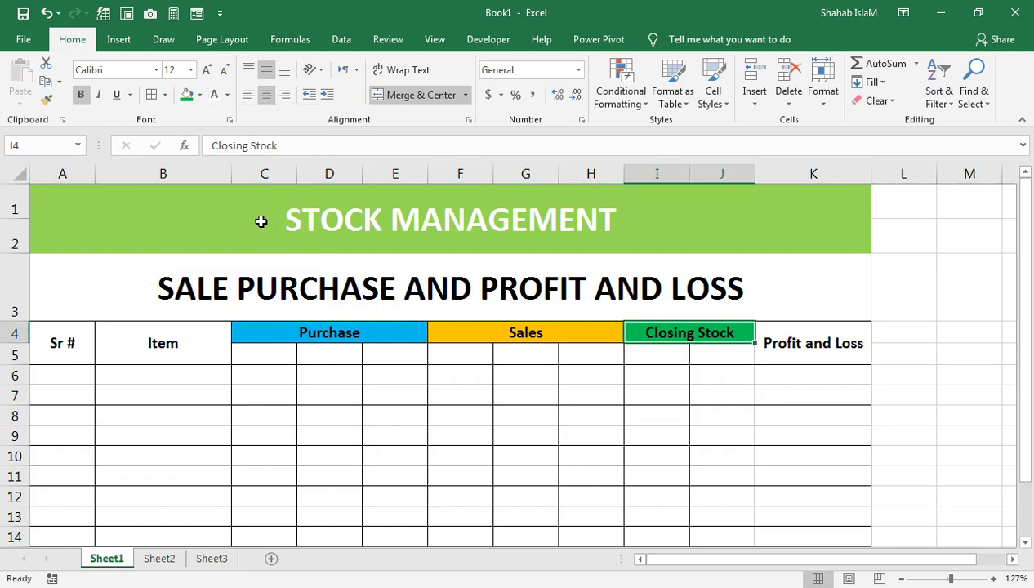
{"action": "left_click", "coordinate": [478, 371]}
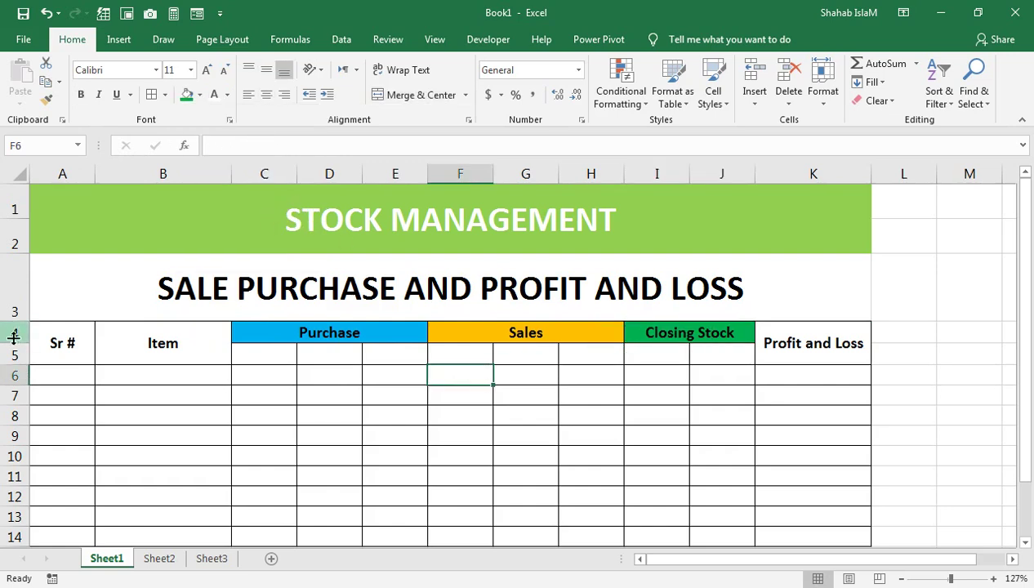
Fill Sr #, Item, Profit and Loss and the C5:J5 sub-heading row light yellow
{"action": "left_click_drag", "start_coordinate": [56, 353], "coordinate": [121, 349]}
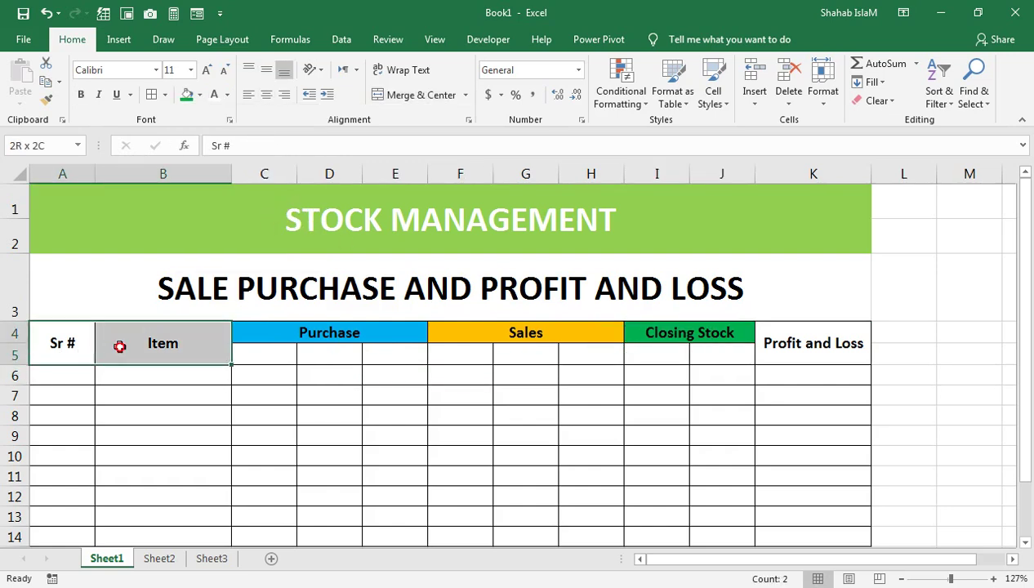
{"action": "left_click", "coordinate": [787, 342], "text": "ctrl"}
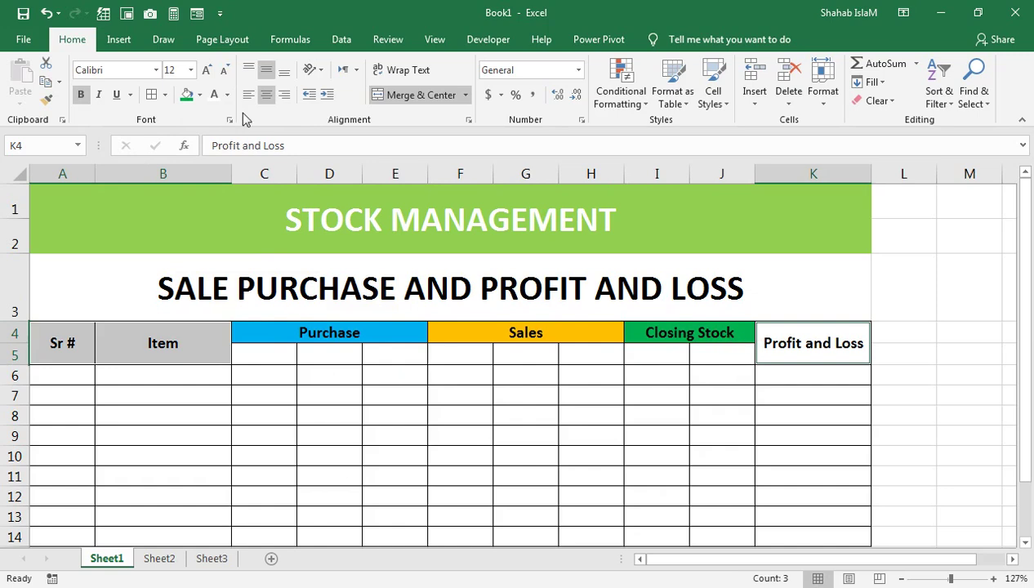
{"action": "left_click", "coordinate": [200, 95]}
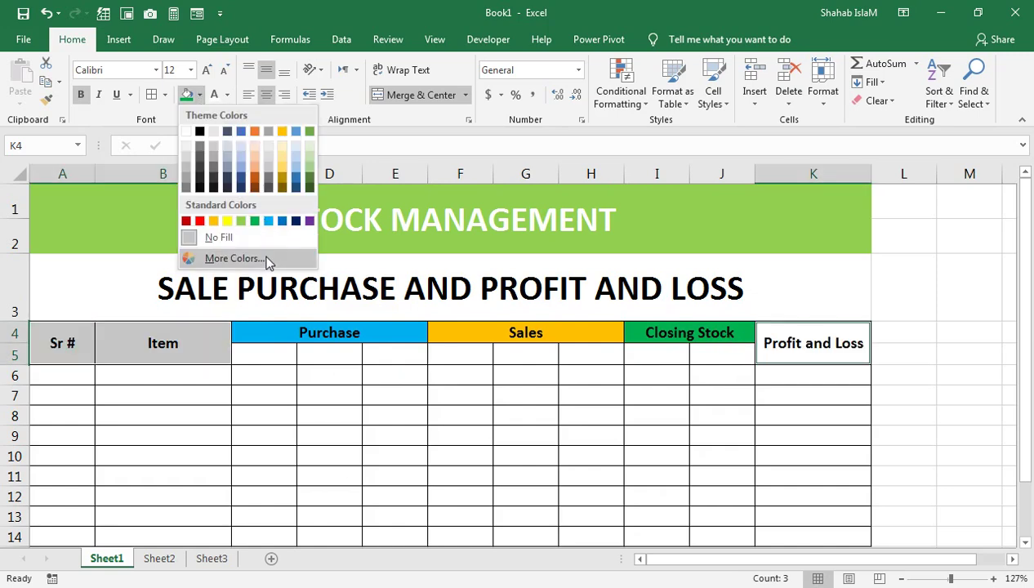
{"action": "left_click", "coordinate": [235, 259]}
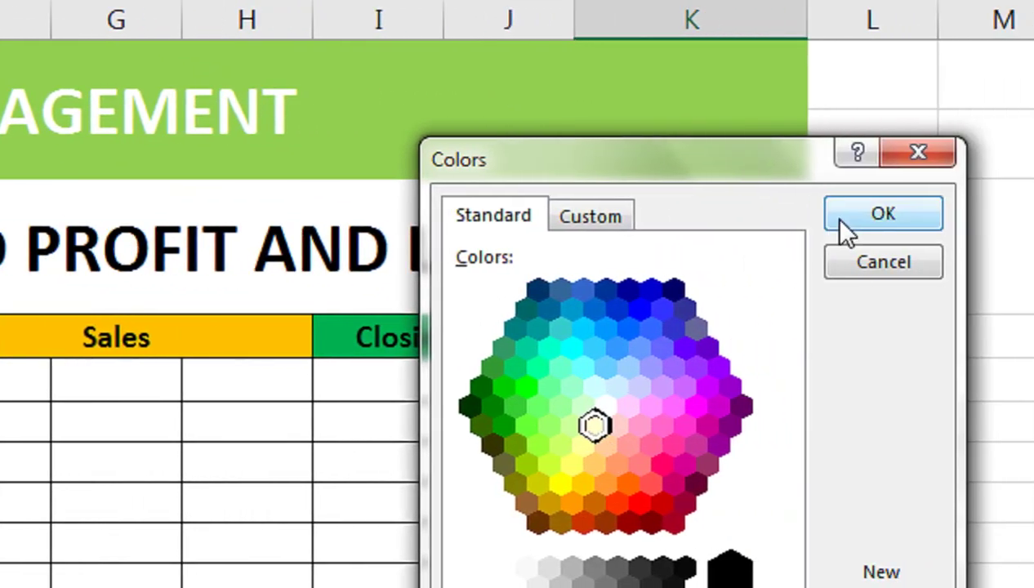
{"action": "left_click", "coordinate": [842, 231]}
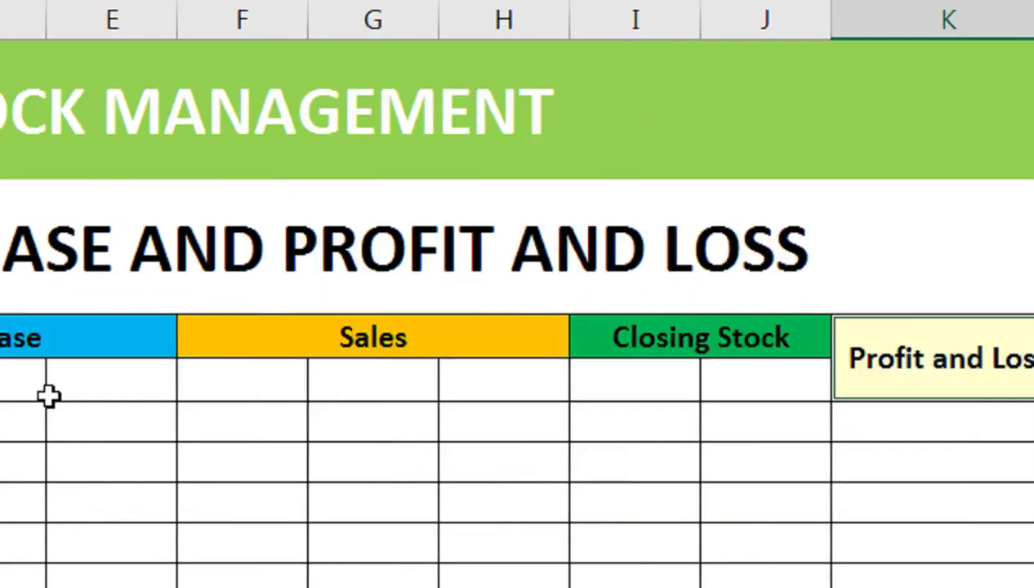
{"action": "left_click_drag", "start_coordinate": [48, 396], "coordinate": [964, 382]}
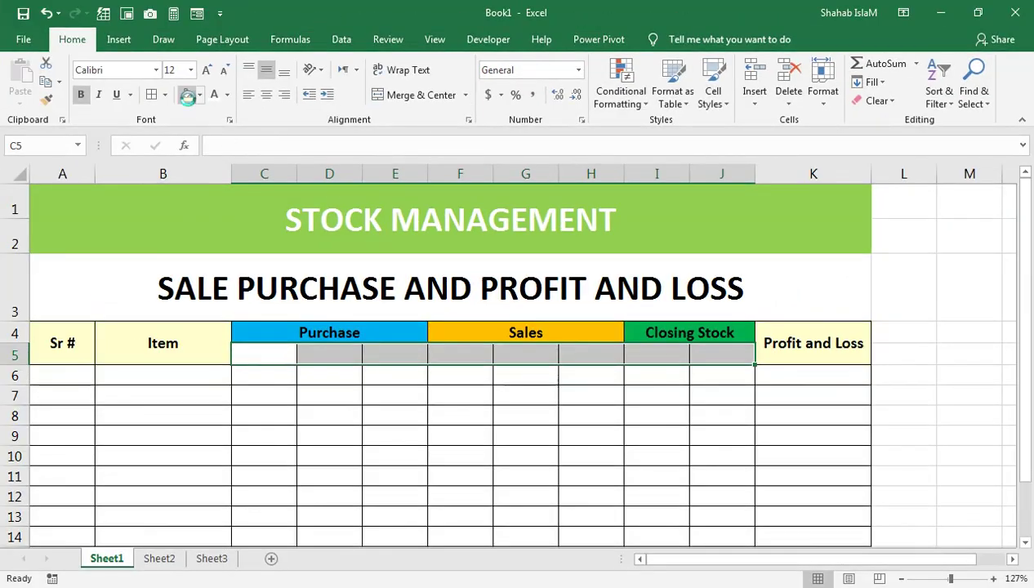
{"action": "left_click", "coordinate": [187, 96]}
Enter the Purchase sub-headings Quantity, Price and Amount in C5:E5
{"action": "left_click", "coordinate": [331, 390]}
{"action": "left_click", "coordinate": [291, 353]}
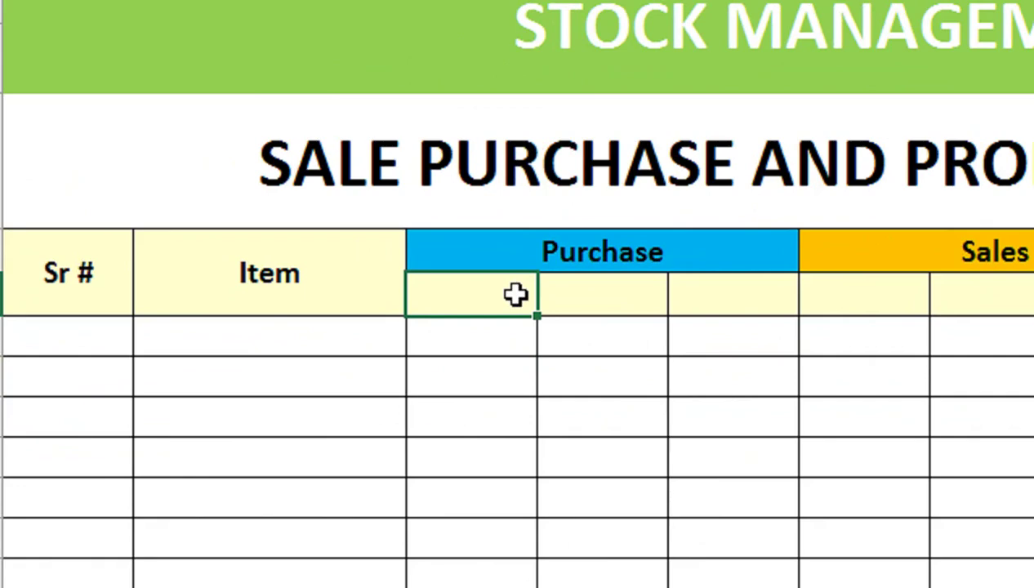
{"action": "type", "text": "Qu"}
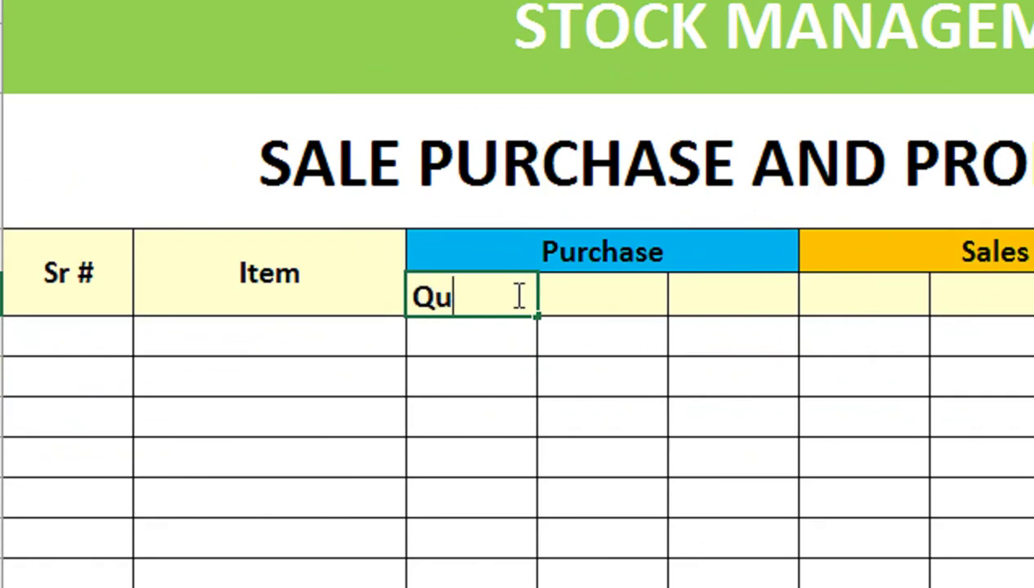
{"action": "type", "text": "antity"}
{"action": "key", "text": "Tab"}
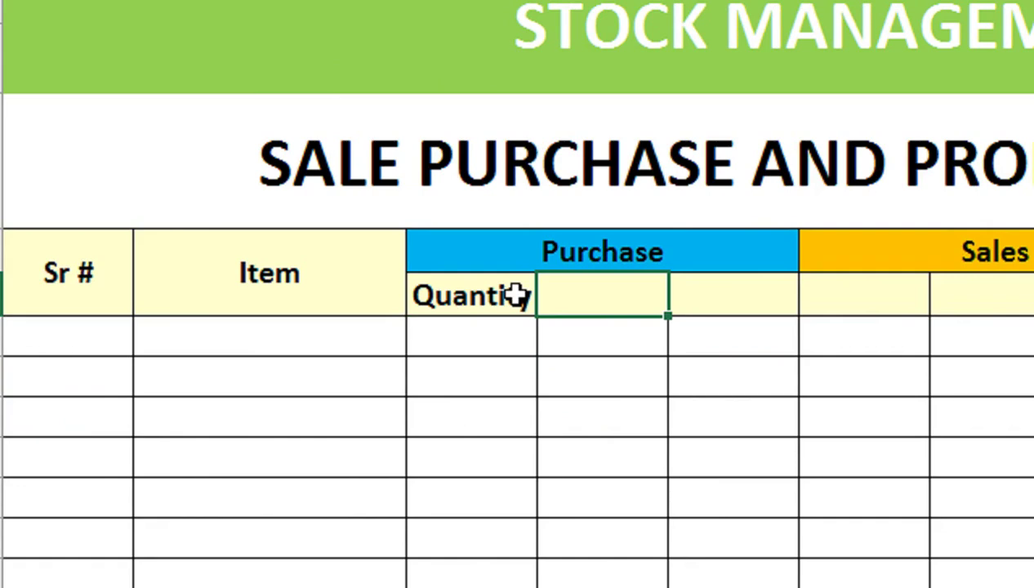
{"action": "type", "text": "Price"}
{"action": "key", "text": "Tab"}
{"action": "type", "text": "Amo"}
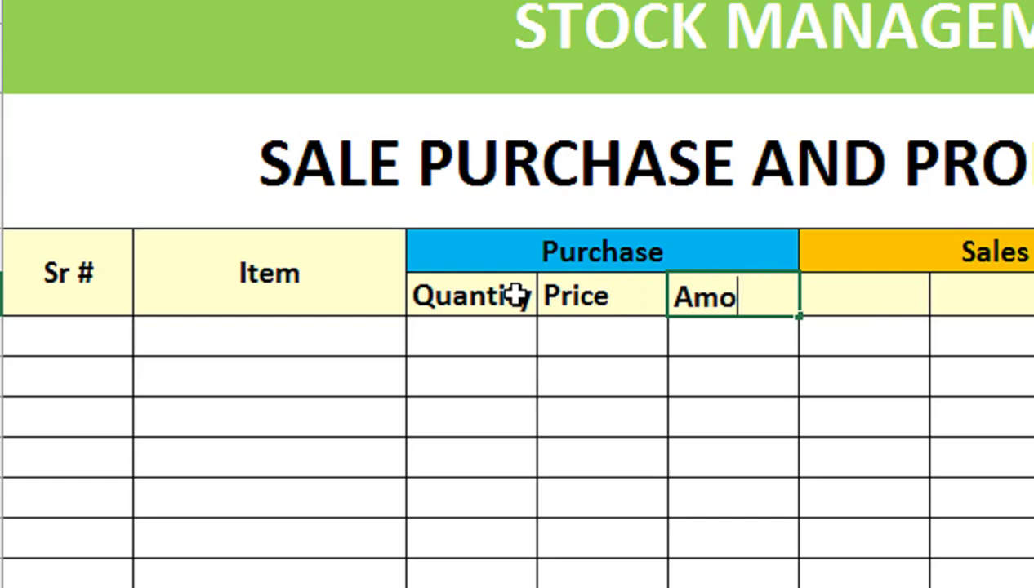
{"action": "type", "text": "unt"}
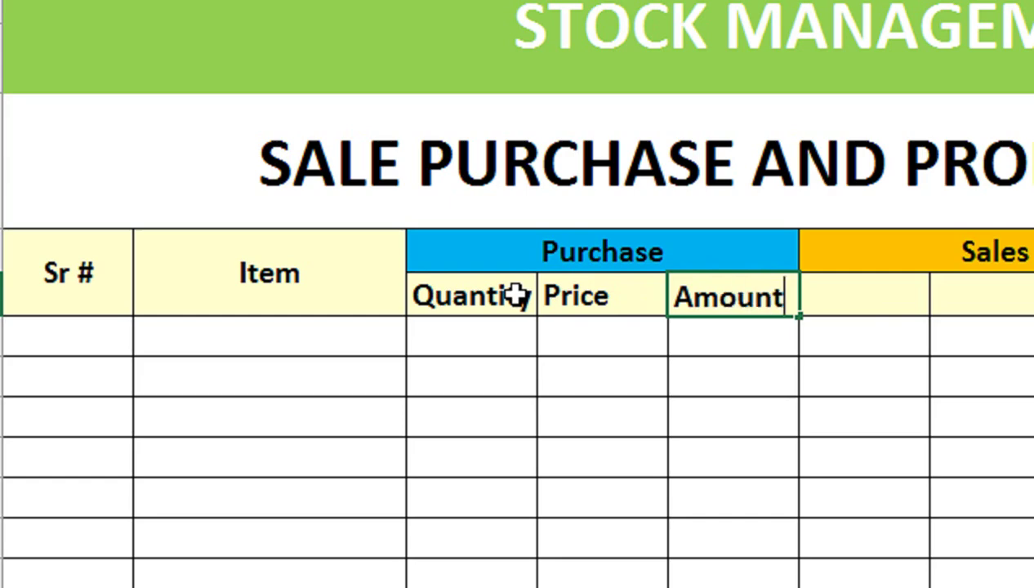
{"action": "key", "text": "Return"}
Copy the Quantity, Price and Amount sub-headings under Sales in F5:H5
{"action": "left_click_drag", "start_coordinate": [515, 296], "coordinate": [691, 315]}
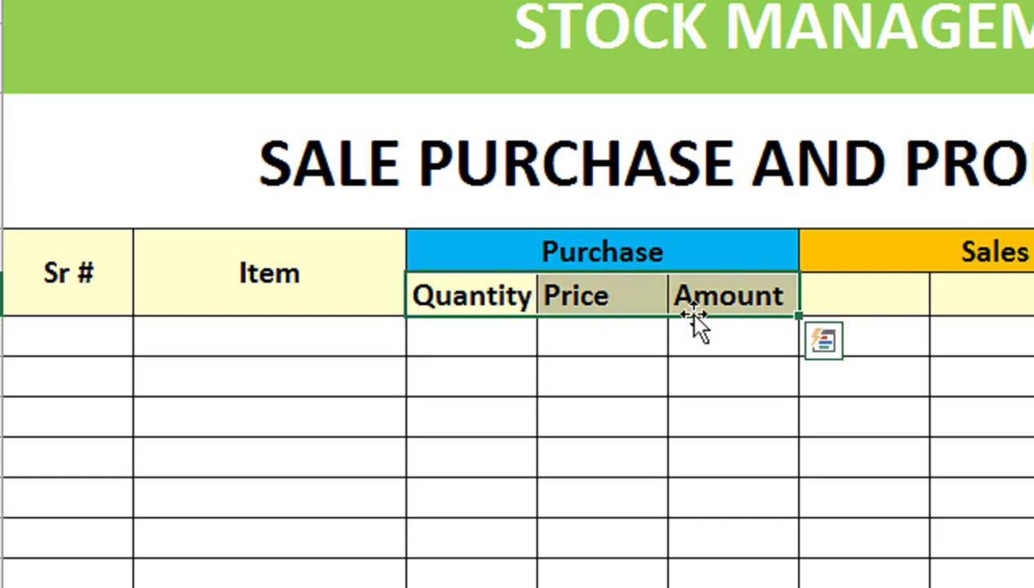
{"action": "key", "text": "ctrl+c"}
{"action": "left_click", "coordinate": [864, 294]}
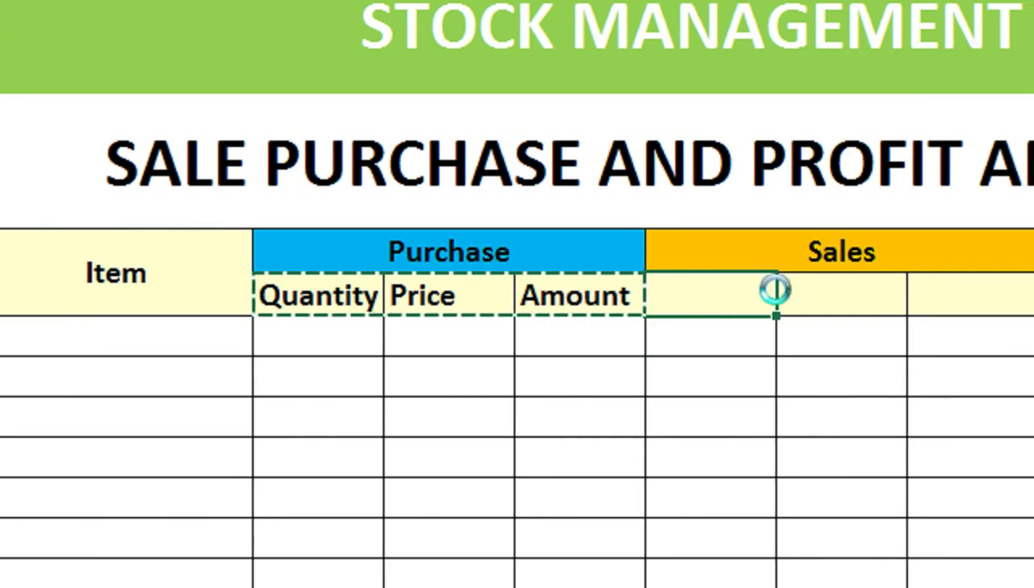
{"action": "key", "text": "ctrl+v"}
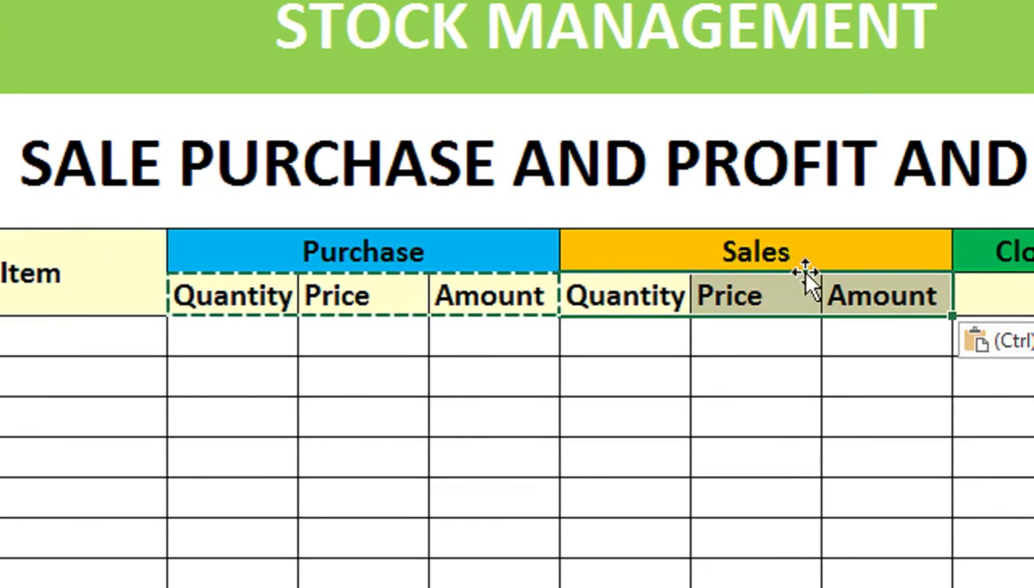
{"action": "left_click", "coordinate": [818, 288]}
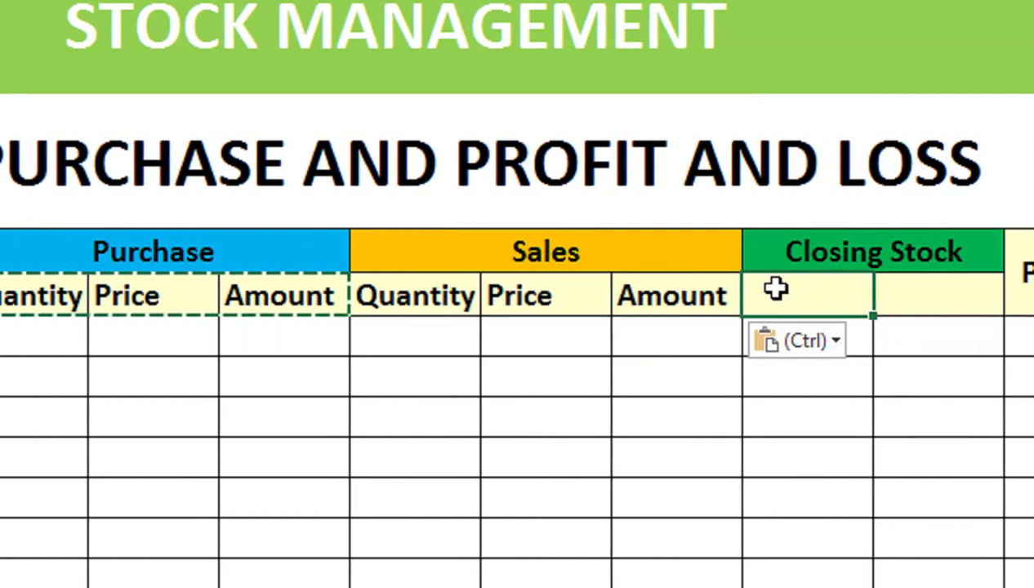
{"action": "key", "text": "ctrl"}
{"action": "key", "text": "Escape"}
Copy Quantity and Amount into the Closing Stock sub-headings I5:J5
{"action": "left_click", "coordinate": [456, 296]}
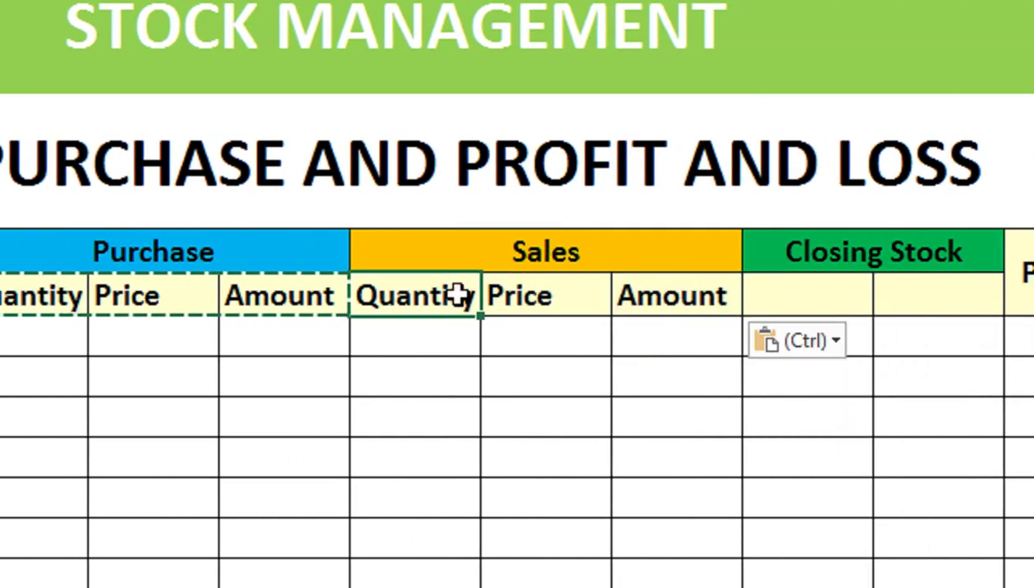
{"action": "key", "text": "ctrl+c"}
{"action": "left_click", "coordinate": [786, 297]}
{"action": "key", "text": "ctrl+v"}
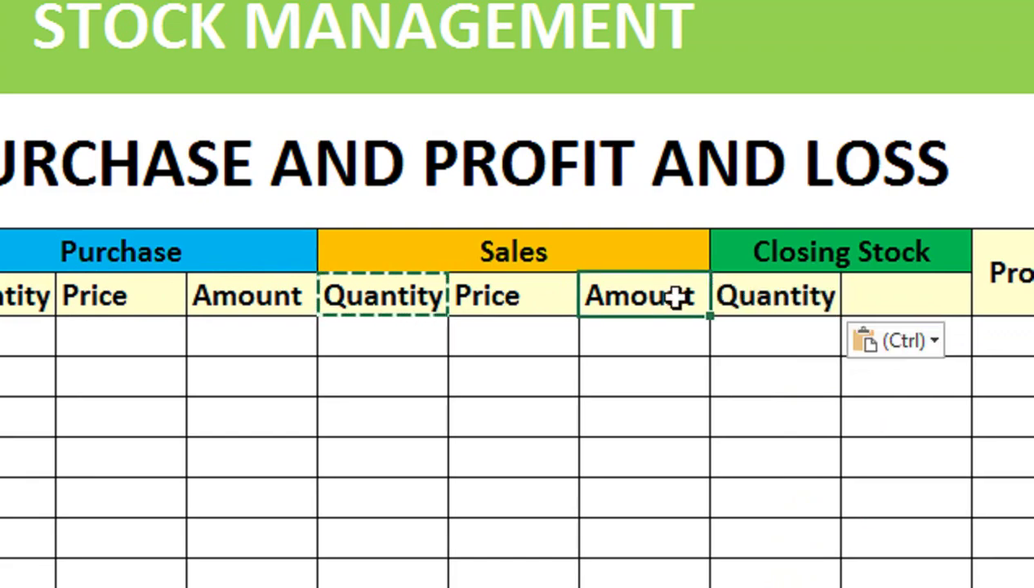
{"action": "left_click", "coordinate": [681, 296]}
{"action": "key", "text": "ctrl+c"}
{"action": "left_click", "coordinate": [789, 294]}
{"action": "key", "text": "ctrl+v"}
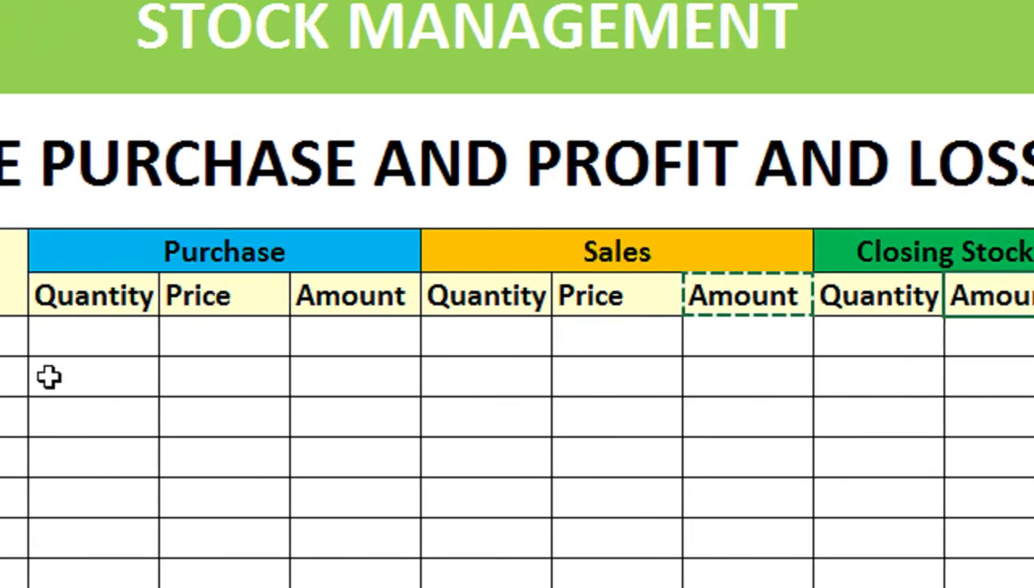
{"action": "left_click", "coordinate": [144, 343]}
Enter serial number 1 and fill the Sr # column down for the items
{"action": "type", "text": "1"}
{"action": "key", "text": "Return"}
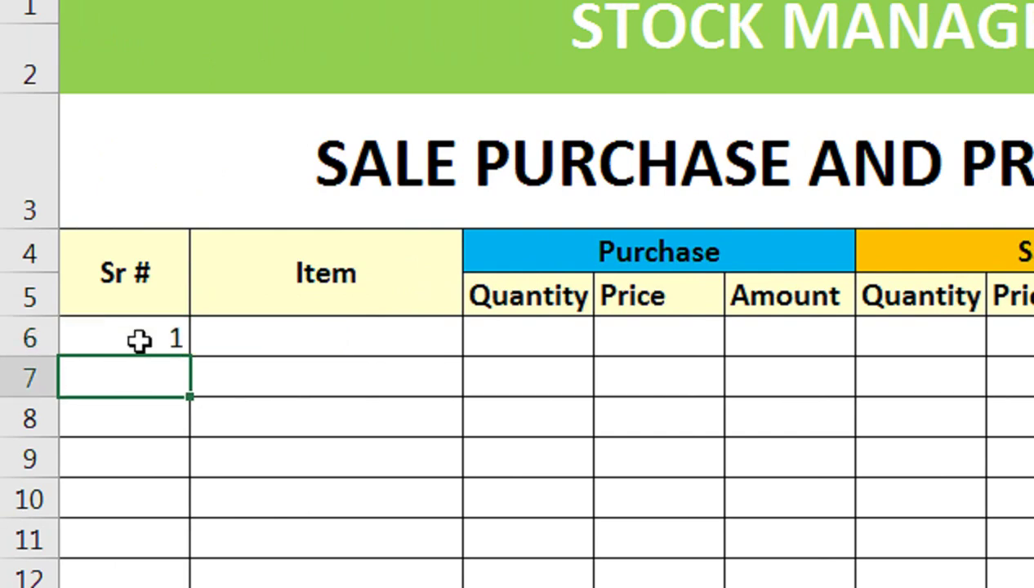
{"action": "left_click", "coordinate": [151, 337]}
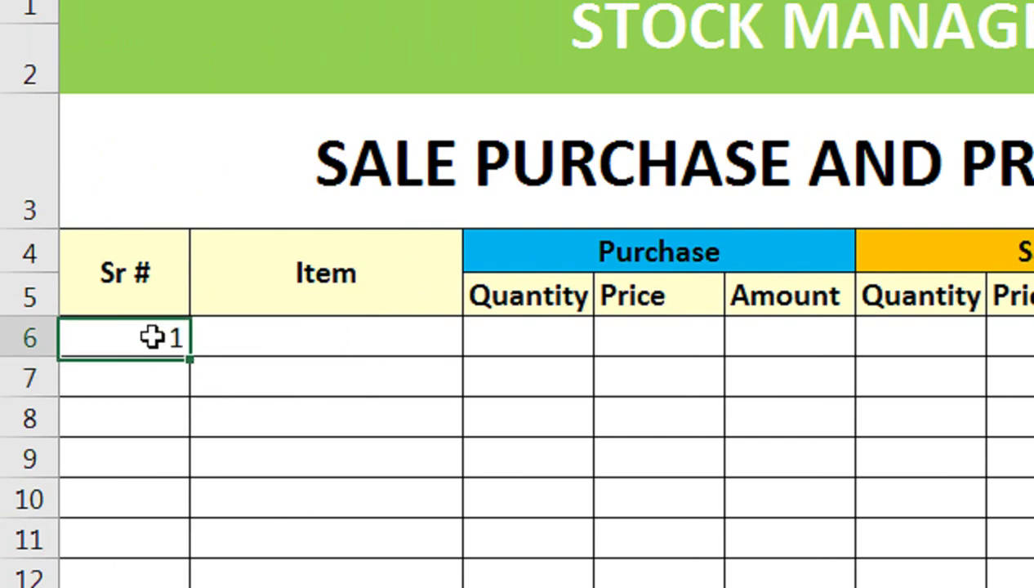
{"action": "left_click_drag", "start_coordinate": [190, 356], "coordinate": [186, 553]}
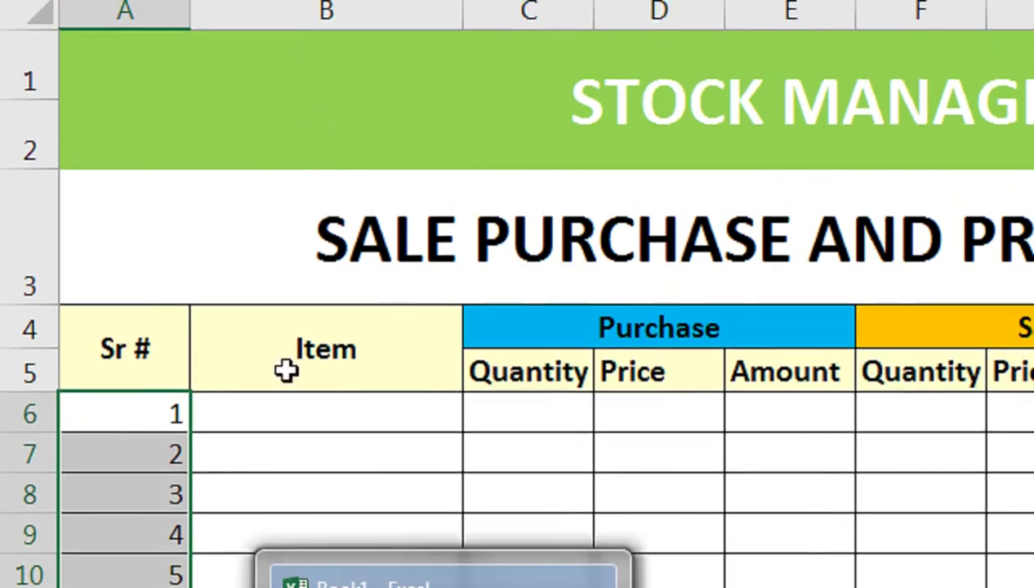
{"action": "left_click", "coordinate": [145, 413]}
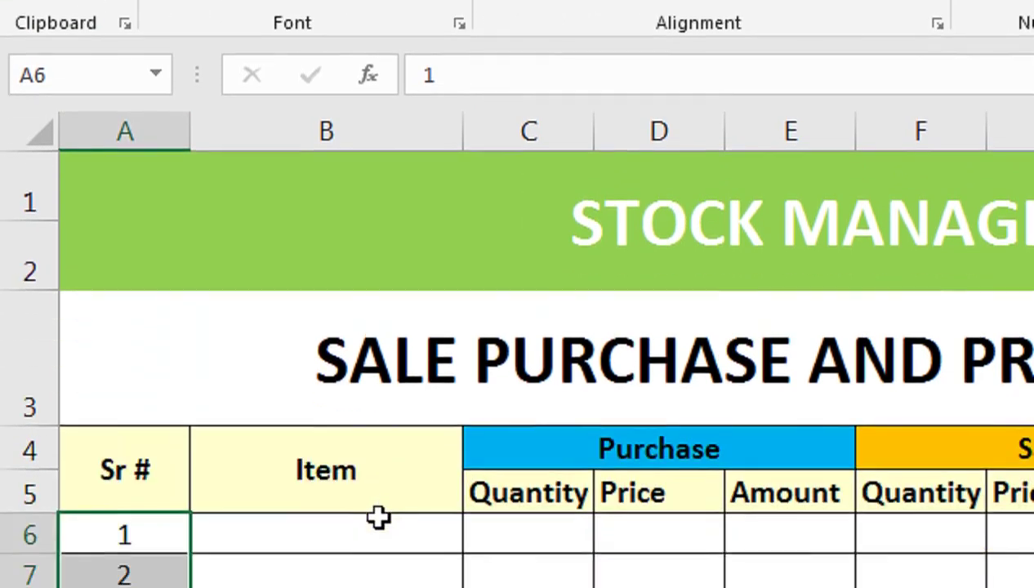
{"action": "left_click", "coordinate": [372, 444]}
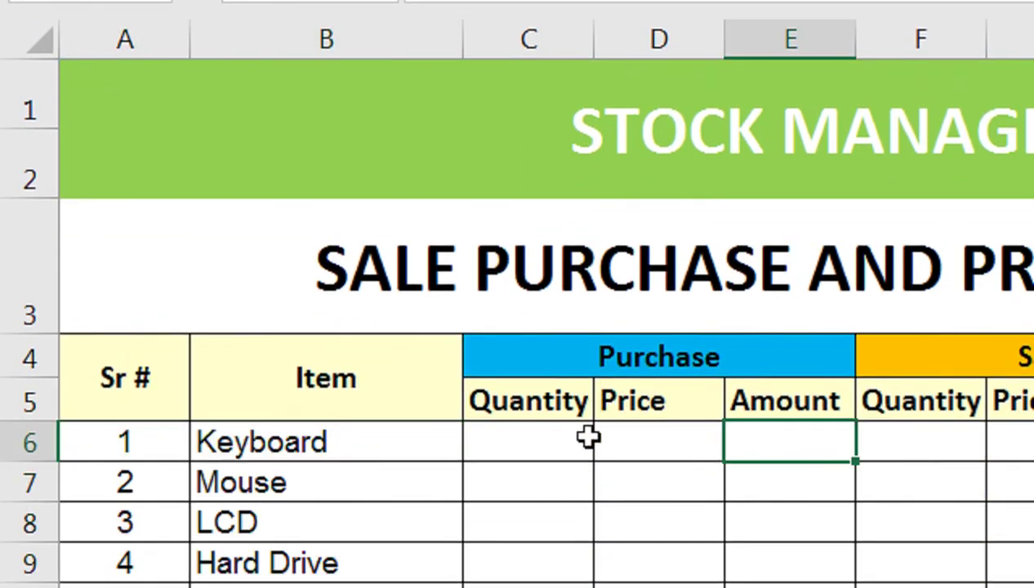
Enter purchase quantities 10, 15, 20, 30, 10, 5 and 10 for Keyboard through Power Cord
{"action": "left_click", "coordinate": [477, 440]}
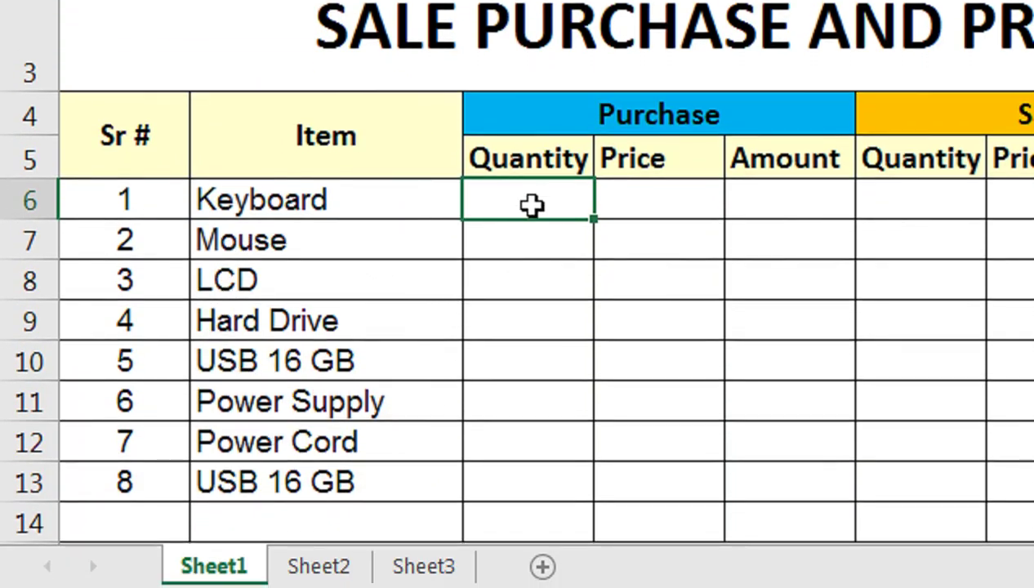
{"action": "type", "text": "10"}
{"action": "key", "text": "Return"}
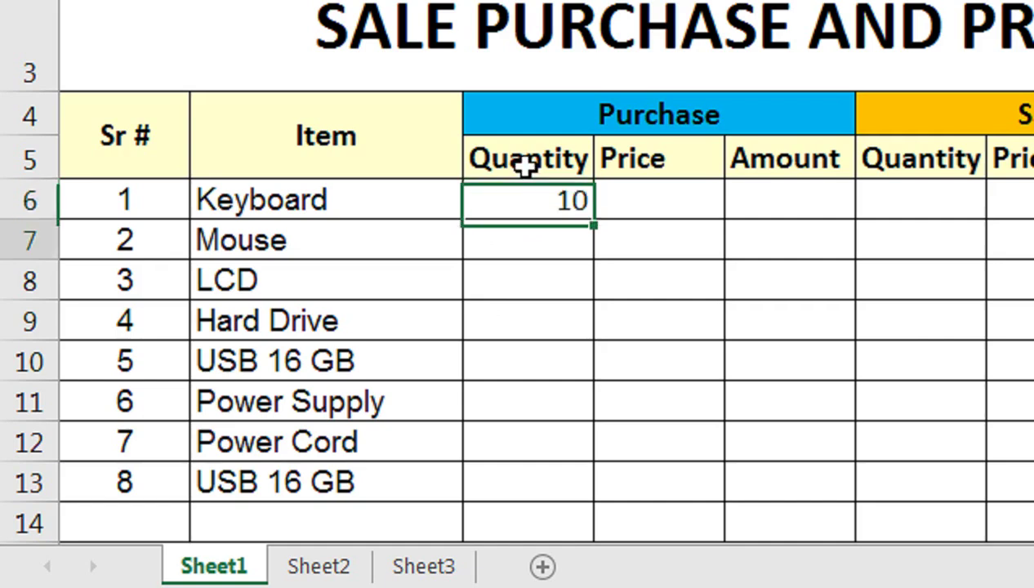
{"action": "type", "text": "15"}
{"action": "key", "text": "Return"}
{"action": "type", "text": "20"}
{"action": "key", "text": "Return"}
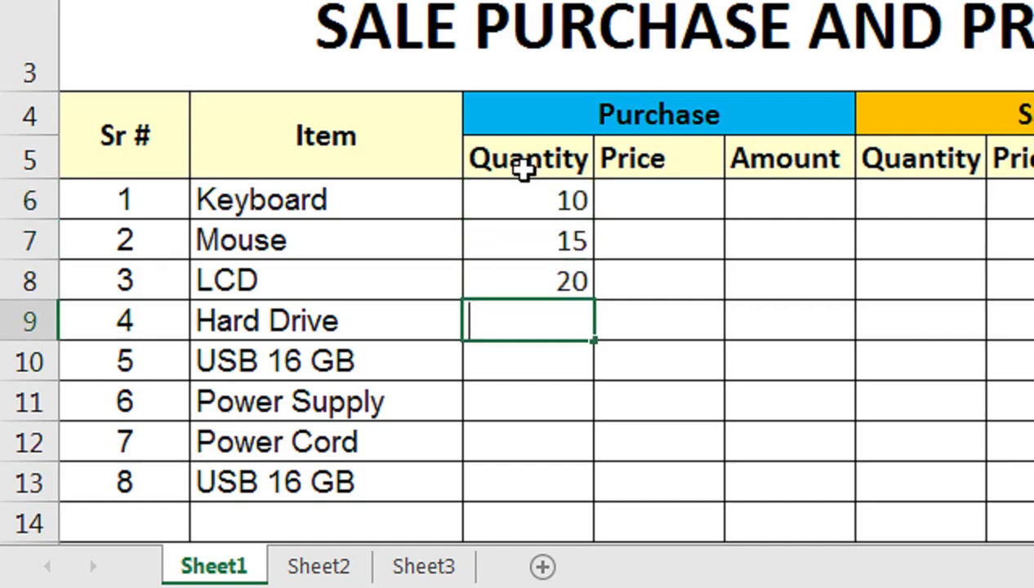
{"action": "type", "text": "30"}
{"action": "key", "text": "Return"}
{"action": "type", "text": "10"}
{"action": "key", "text": "Return"}
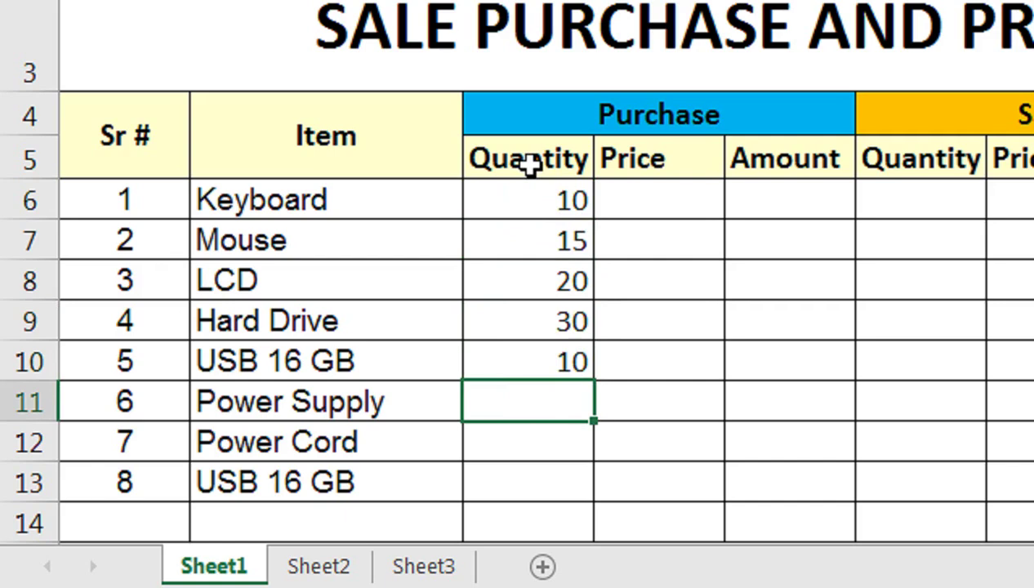
{"action": "type", "text": "5"}
{"action": "key", "text": "Return"}
{"action": "type", "text": "10"}
{"action": "key", "text": "Return"}
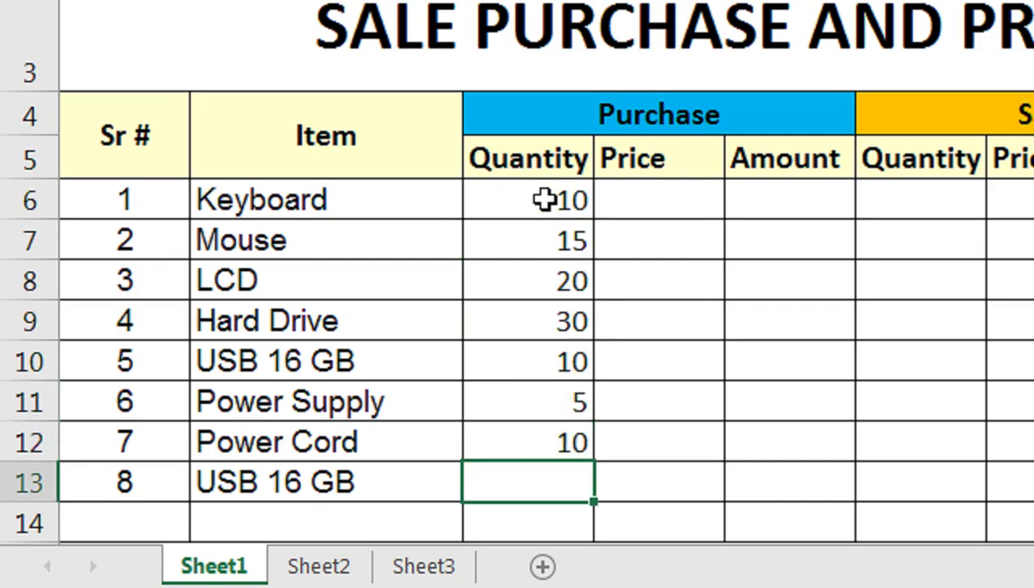
{"action": "left_click", "coordinate": [545, 200]}
{"action": "left_click", "coordinate": [647, 206]}
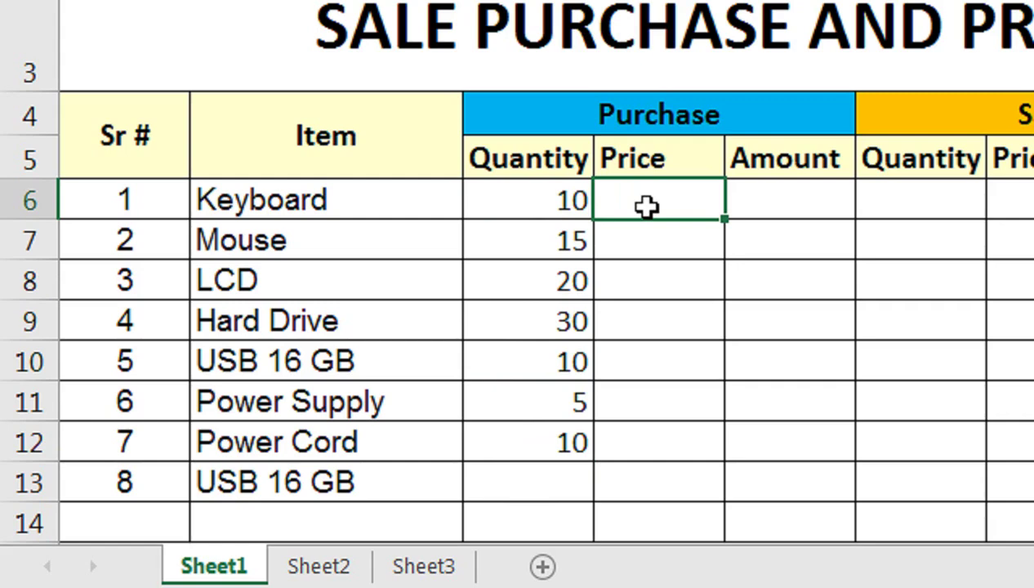
Enter purchase prices 200, 250, 5000, 2500, 2000, 5000, 150 and 1400 in D6:D13
{"action": "type", "text": "200"}
{"action": "key", "text": "Return"}
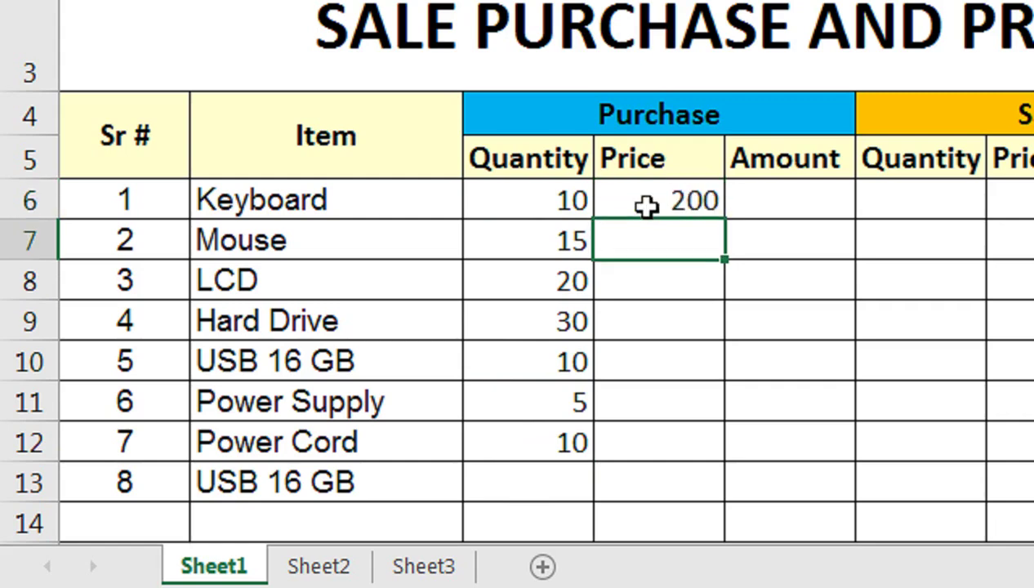
{"action": "type", "text": "250"}
{"action": "key", "text": "Return"}
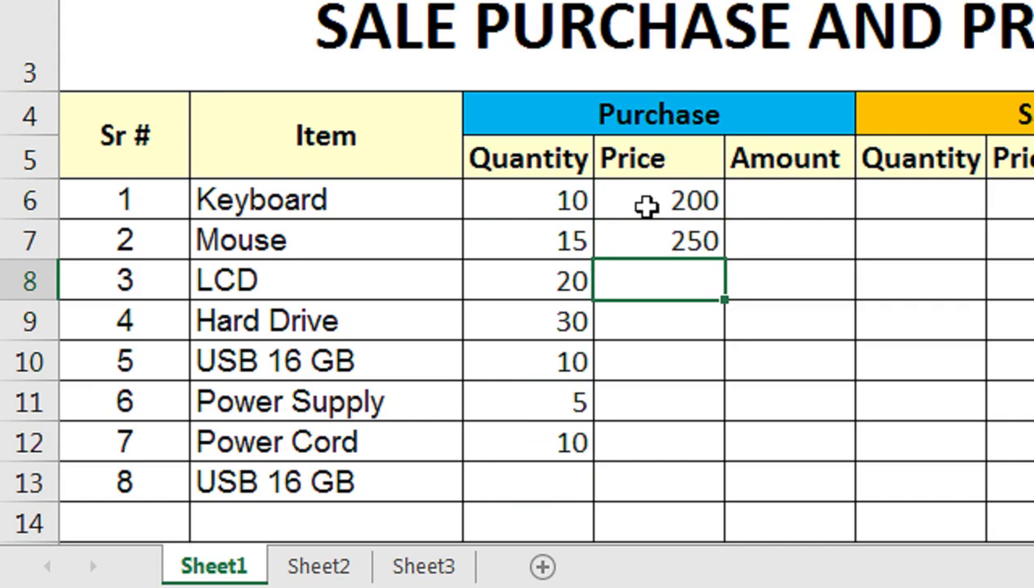
{"action": "type", "text": "5000"}
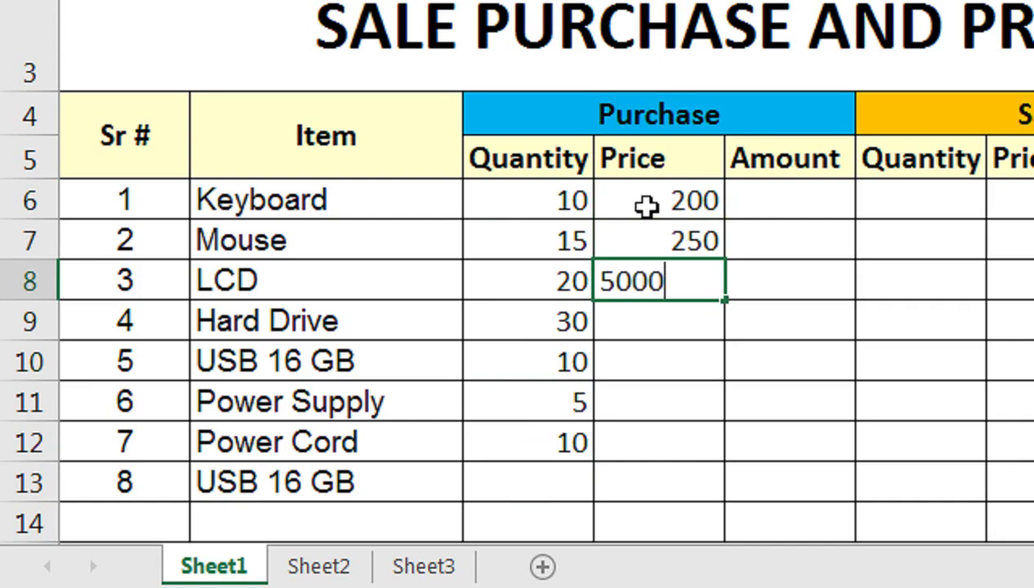
{"action": "key", "text": "Return"}
{"action": "type", "text": "25"}
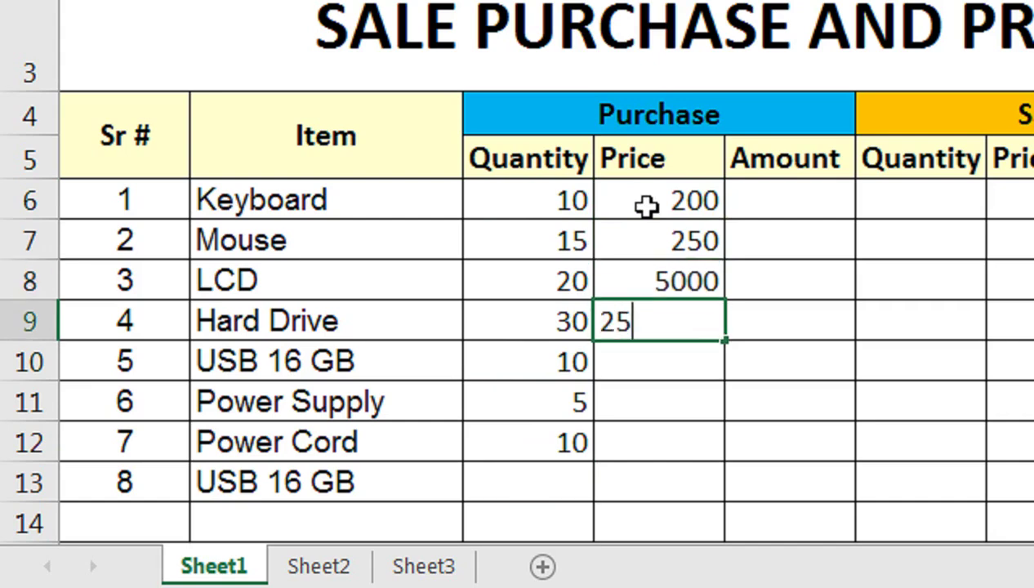
{"action": "type", "text": "00"}
{"action": "key", "text": "Return"}
{"action": "type", "text": "00"}
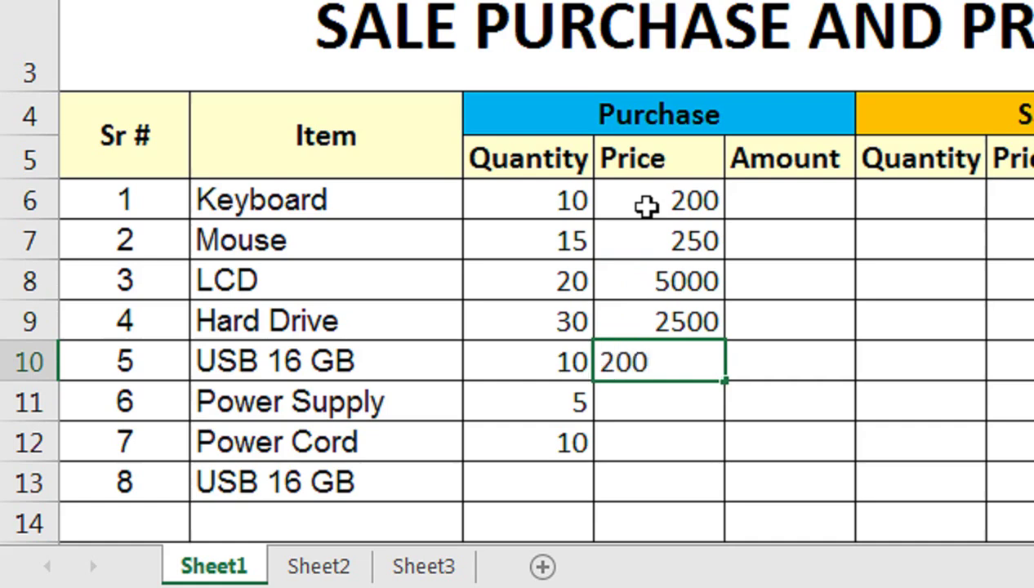
{"action": "key", "text": "Return"}
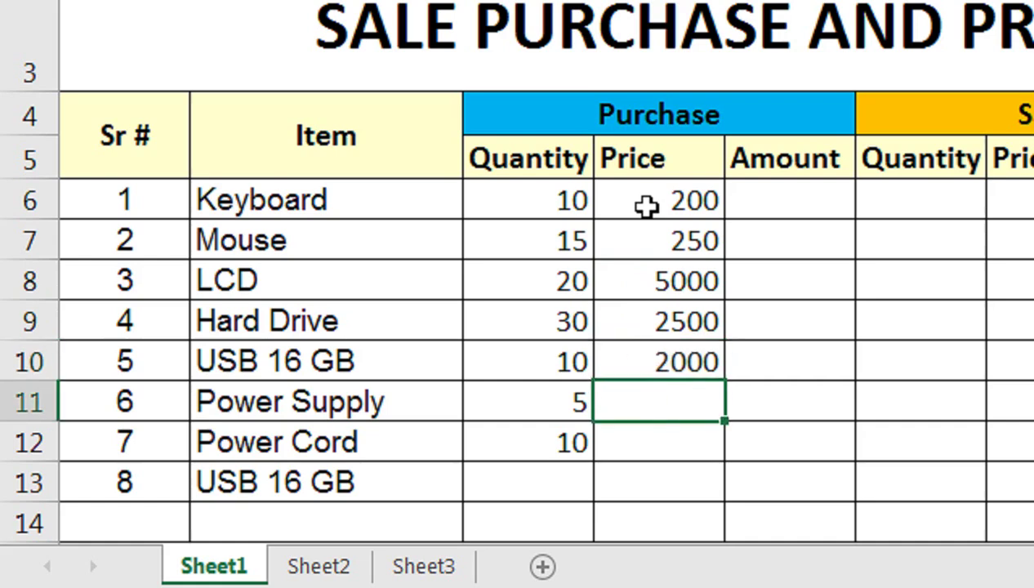
{"action": "type", "text": "50000"}
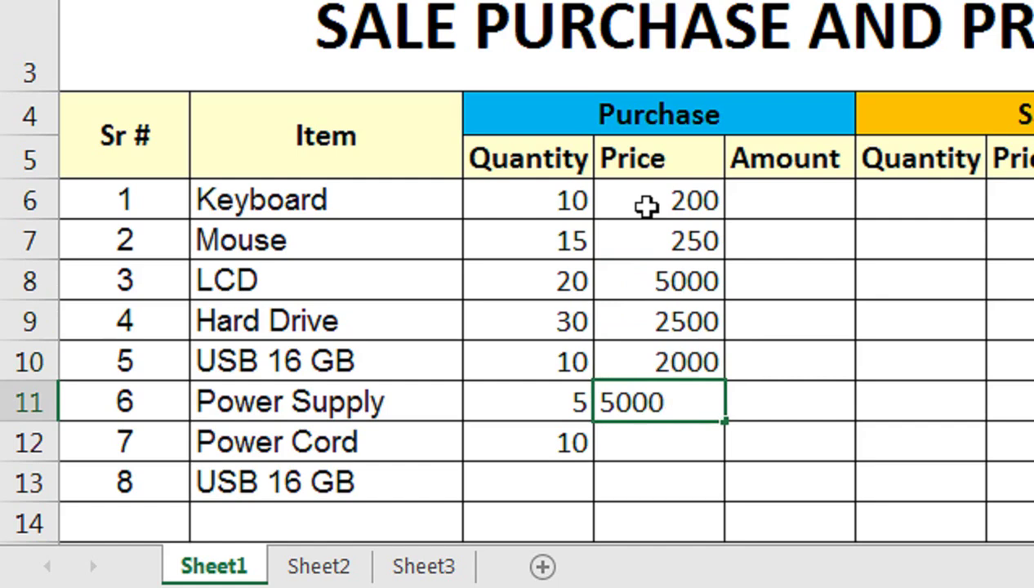
{"action": "key", "text": "Return"}
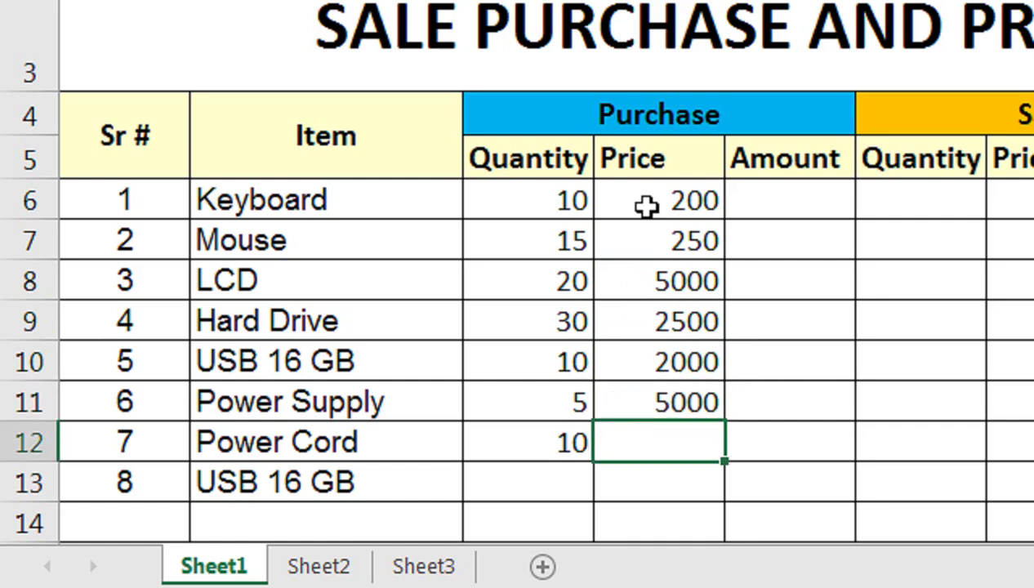
{"action": "type", "text": "150"}
{"action": "key", "text": "Return"}
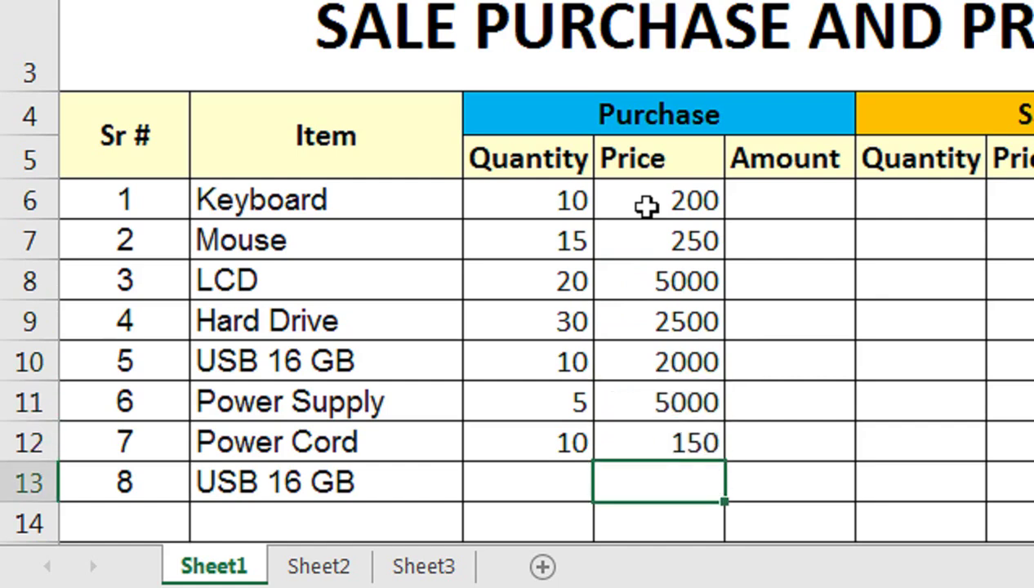
{"action": "type", "text": "1400"}
{"action": "key", "text": "Tab"}
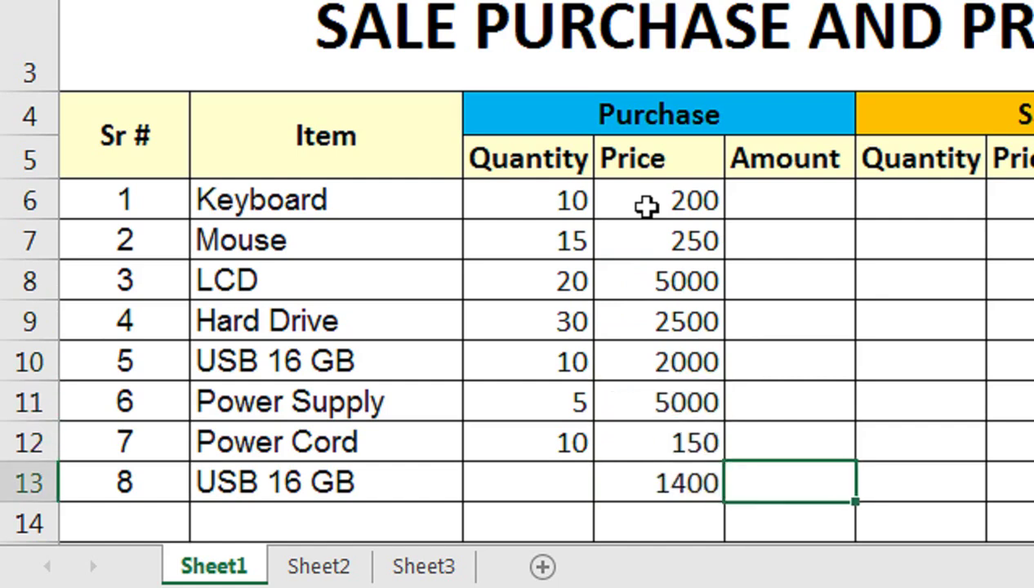
Enter purchase quantity 20 for the last item, USB 16 GB, in C13
{"action": "key", "text": "Left"}
{"action": "key", "text": "Left"}
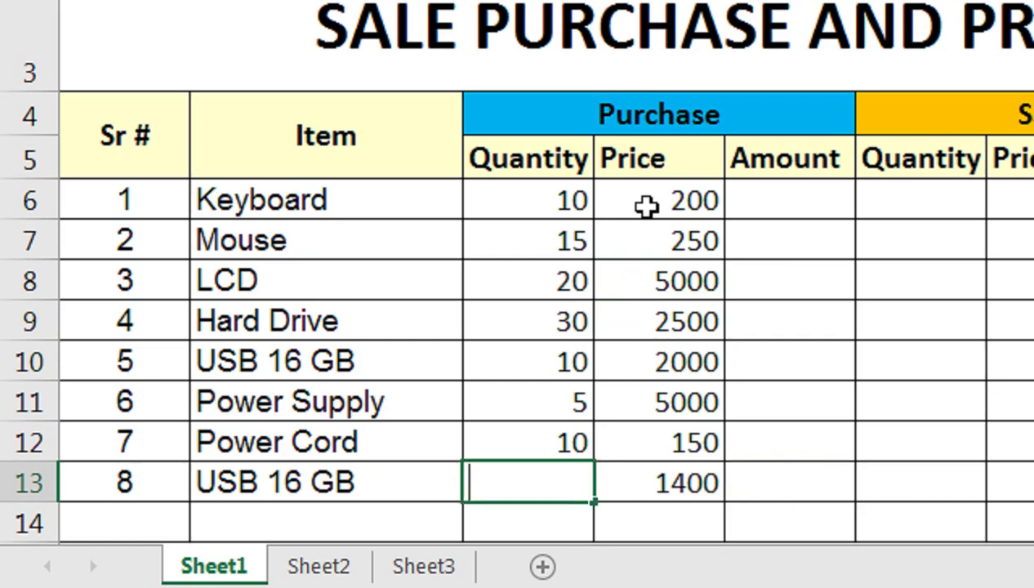
{"action": "key", "text": "Tab"}
{"action": "key", "text": "Up"}
{"action": "key", "text": "Up"}
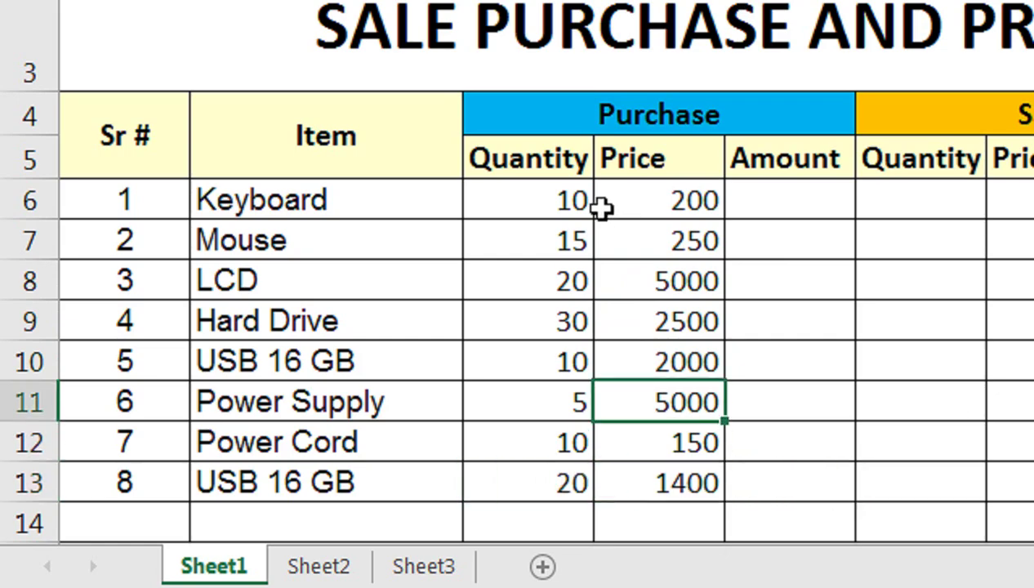
Centre the purchase quantities and prices by copying the Sr # cell's formatting onto C6:D13
{"action": "mouse_move", "coordinate": [567, 198]}
{"action": "left_mouse_down"}
{"action": "mouse_move", "coordinate": [667, 342]}
{"action": "mouse_move", "coordinate": [686, 482]}
{"action": "left_mouse_up"}
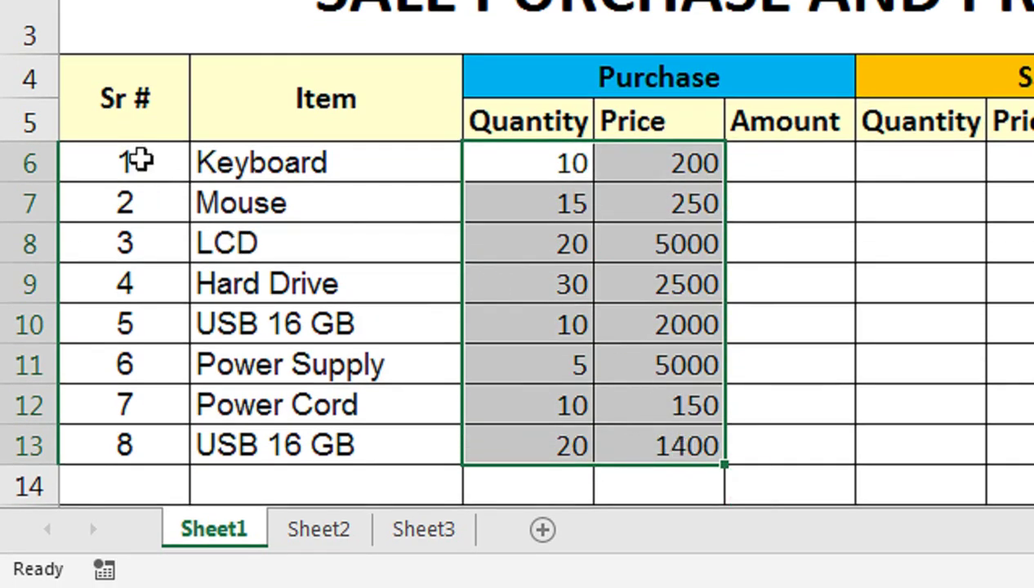
{"action": "left_click", "coordinate": [124, 199]}
{"action": "left_click", "coordinate": [93, 157]}
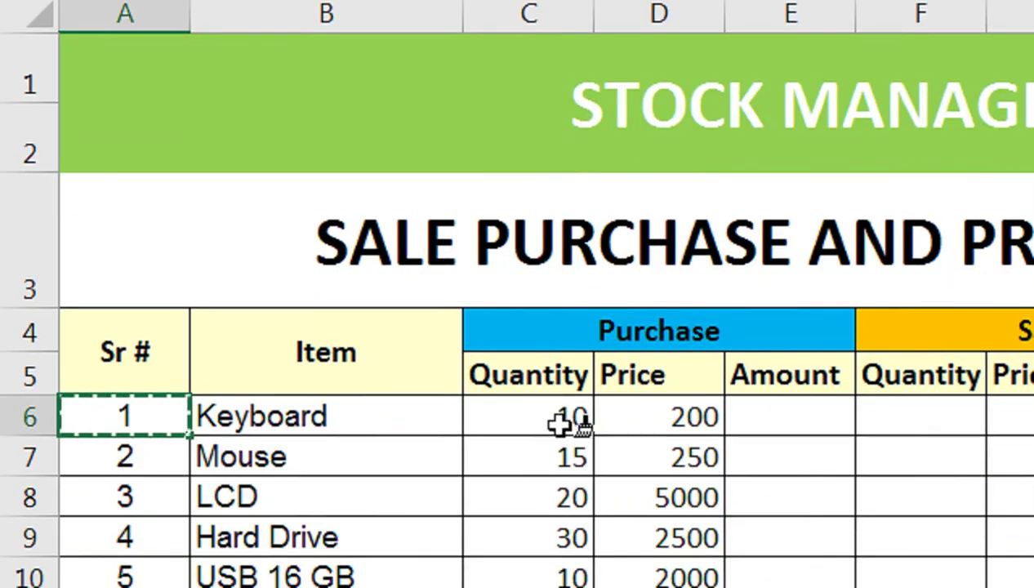
{"action": "mouse_move", "coordinate": [453, 355]}
{"action": "left_mouse_down"}
{"action": "mouse_move", "coordinate": [867, 468]}
{"action": "mouse_move", "coordinate": [778, 450]}
{"action": "left_mouse_up"}
Enter =D6*C6 in E6 and fill it down to E13 for Purchase Amount
{"action": "left_click", "coordinate": [407, 167]}
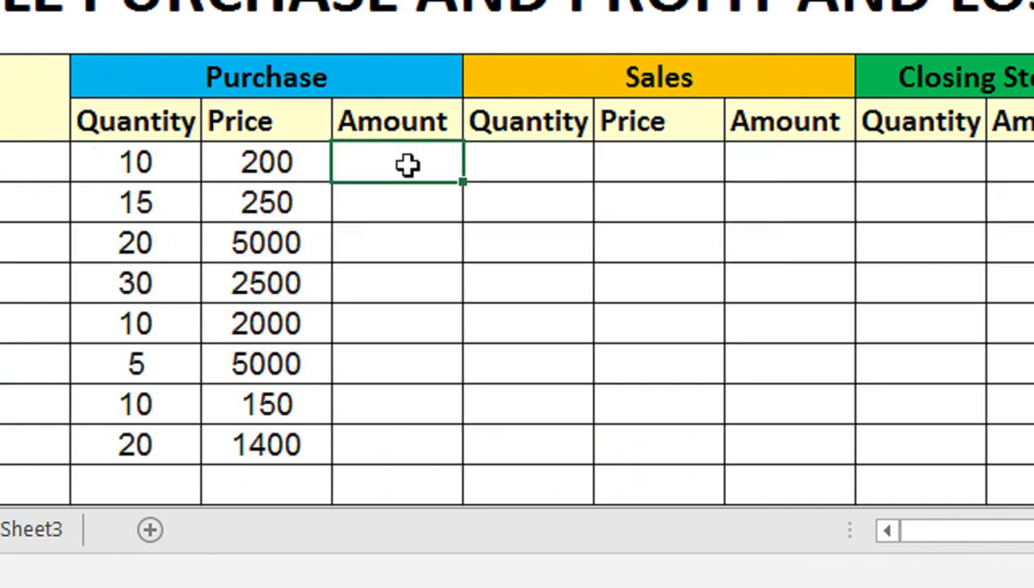
{"action": "type", "text": "="}
{"action": "key", "text": "Left"}
{"action": "type", "text": "*"}
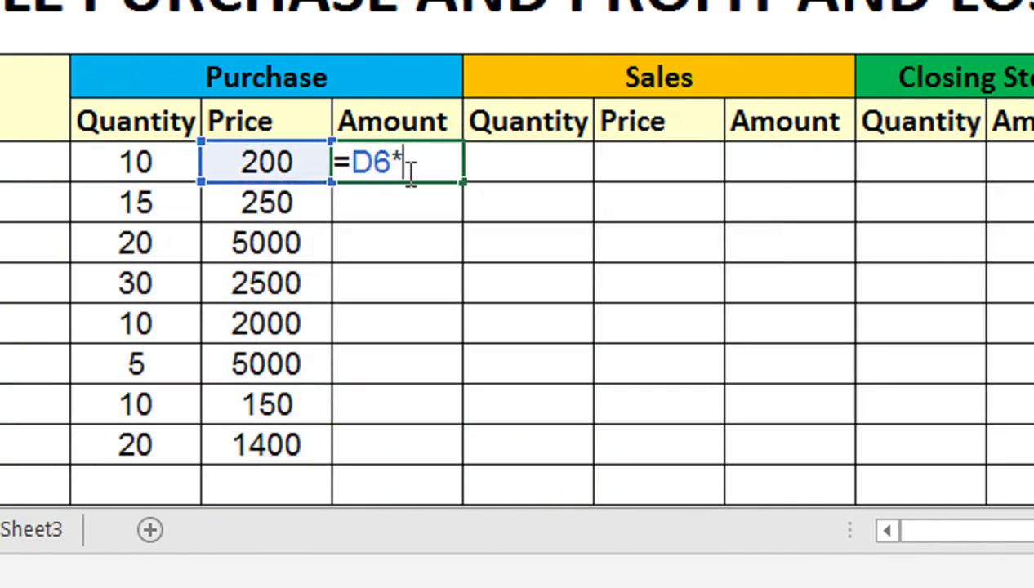
{"action": "key", "text": "Left"}
{"action": "key", "text": "Left"}
{"action": "key", "text": "Left"}
{"action": "key", "text": "Right"}
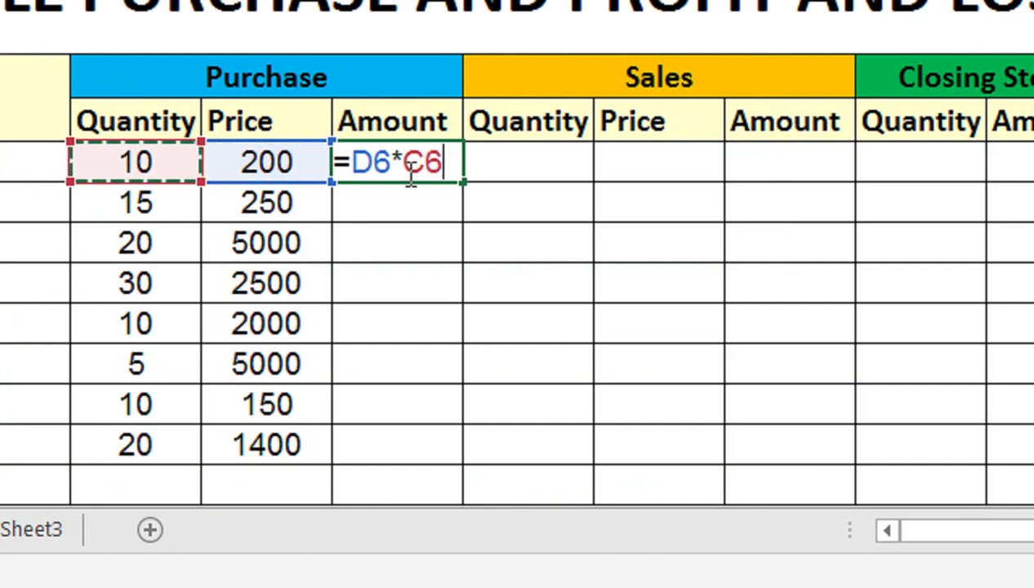
{"action": "key", "text": "Return"}
{"action": "left_click", "coordinate": [407, 173]}
{"action": "left_click_drag", "start_coordinate": [462, 181], "coordinate": [452, 476]}
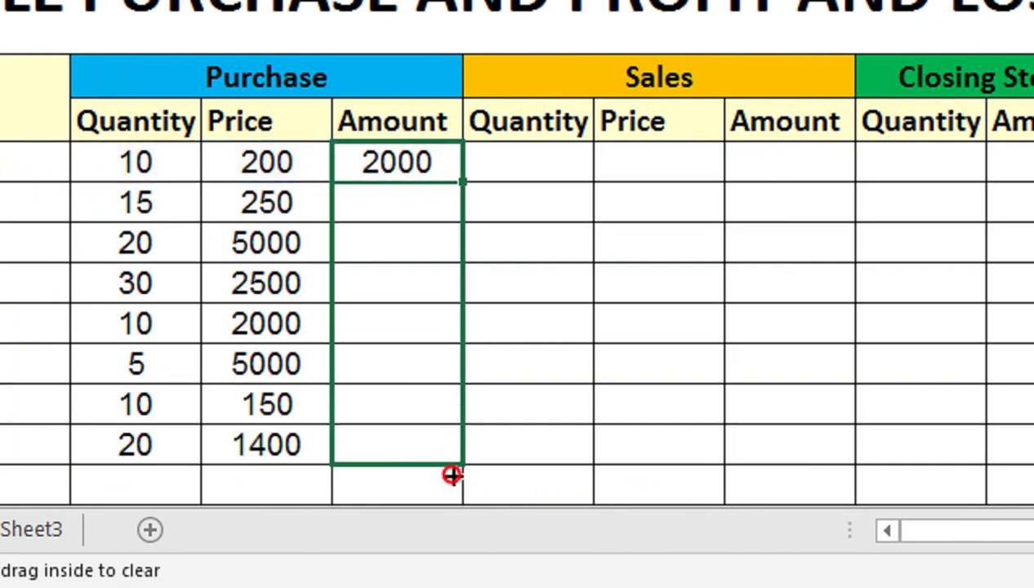
{"action": "left_click", "coordinate": [533, 161]}
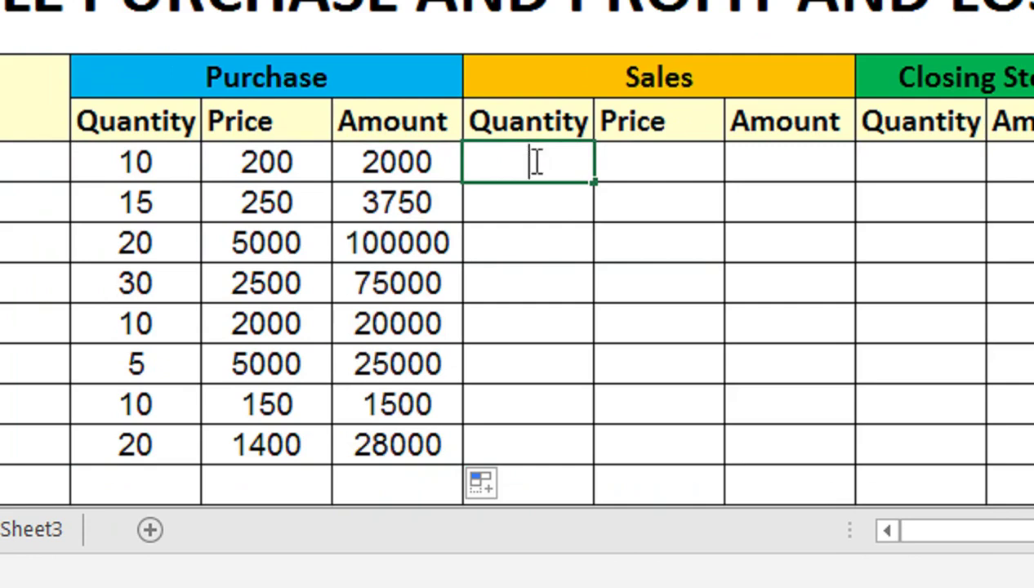
Enter sales quantities 8, 5, 10, 10, 2, 2, 1 and 10 for the eight items
{"action": "type", "text": "8"}
{"action": "key", "text": "Return"}
{"action": "type", "text": "5"}
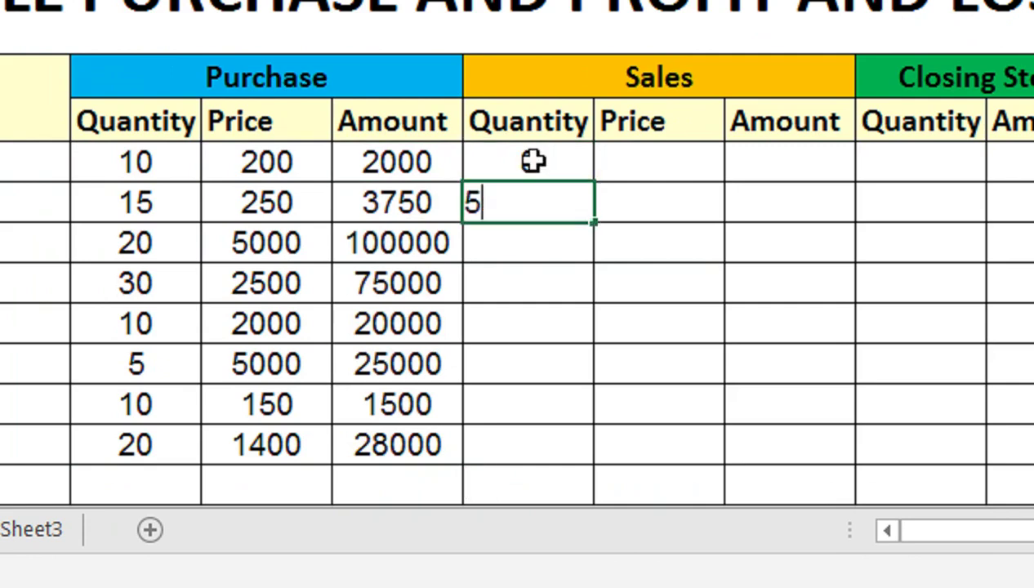
{"action": "key", "text": "Return"}
{"action": "type", "text": "0"}
{"action": "key", "text": "Return"}
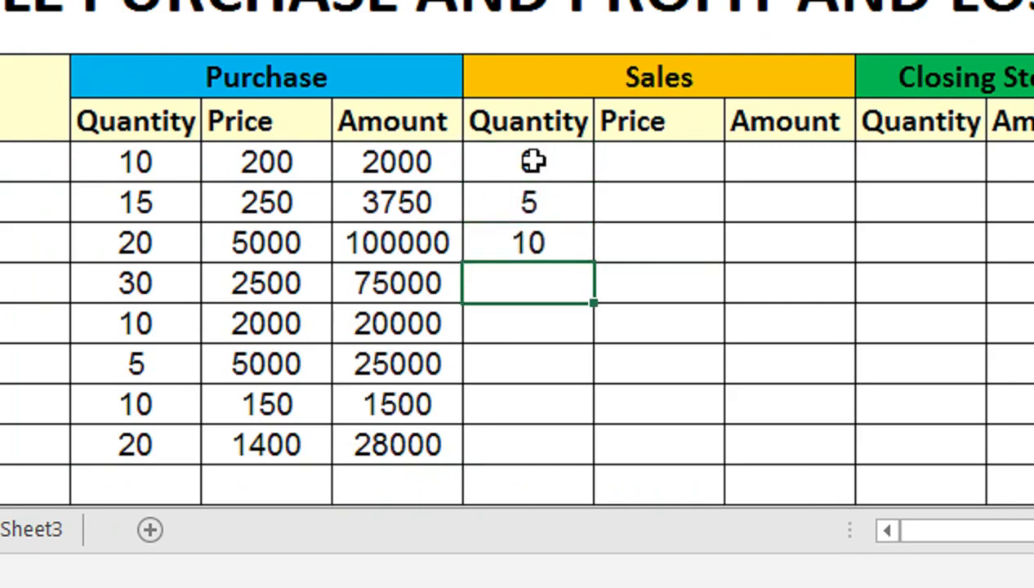
{"action": "type", "text": "10"}
{"action": "key", "text": "Return"}
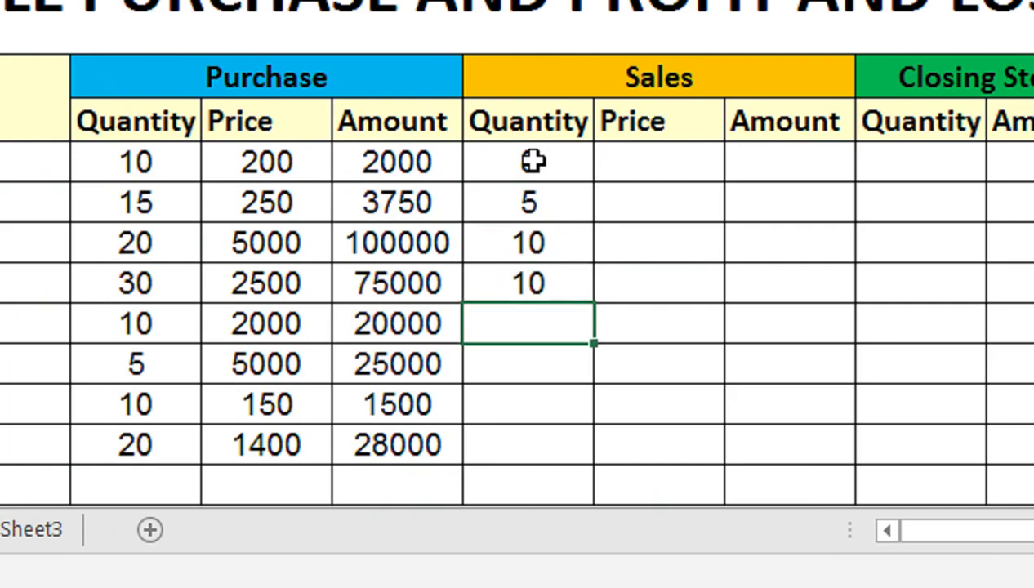
{"action": "type", "text": "2"}
{"action": "key", "text": "Return"}
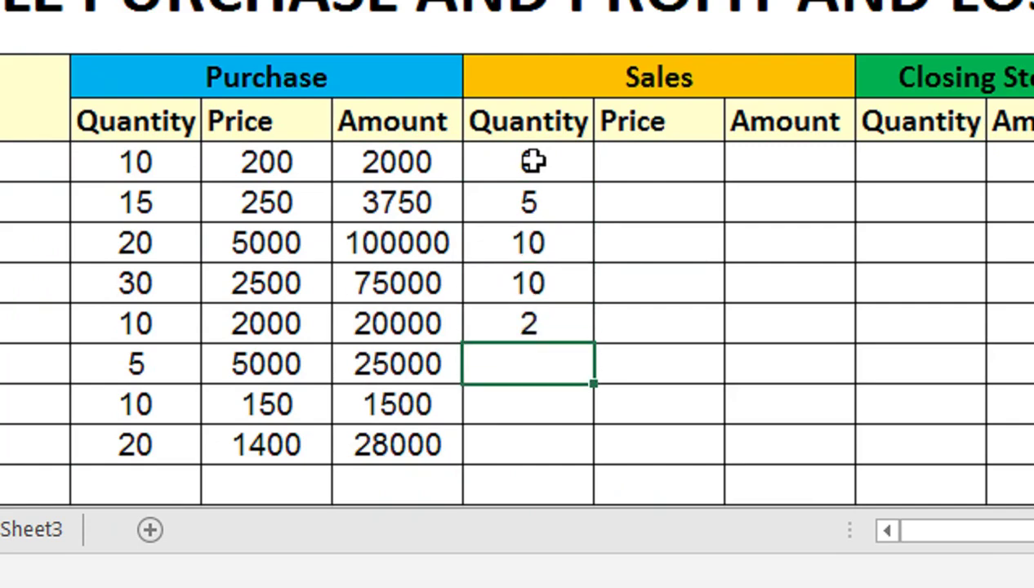
{"action": "type", "text": "2"}
{"action": "key", "text": "Return"}
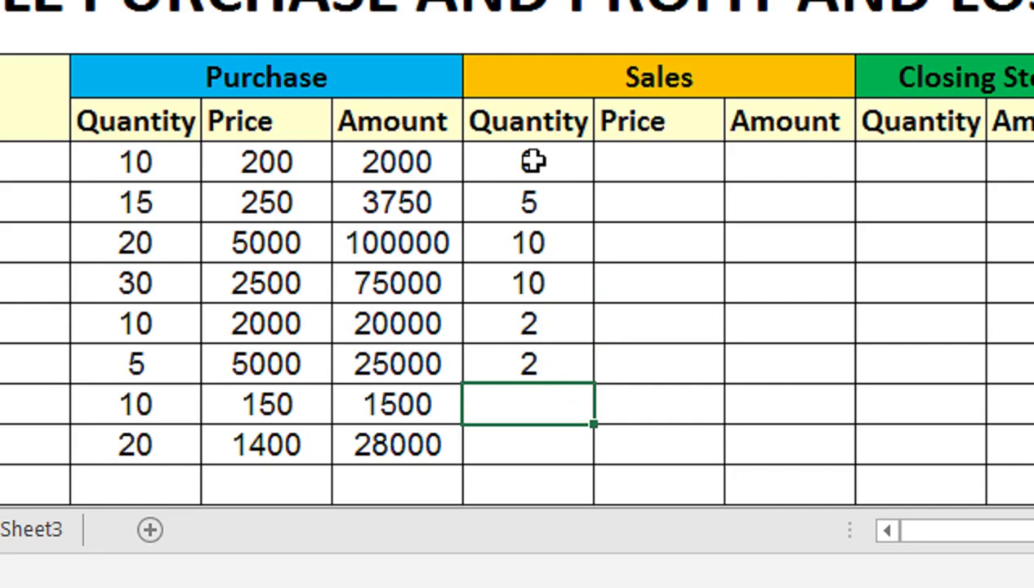
{"action": "type", "text": "1"}
{"action": "key", "text": "Return"}
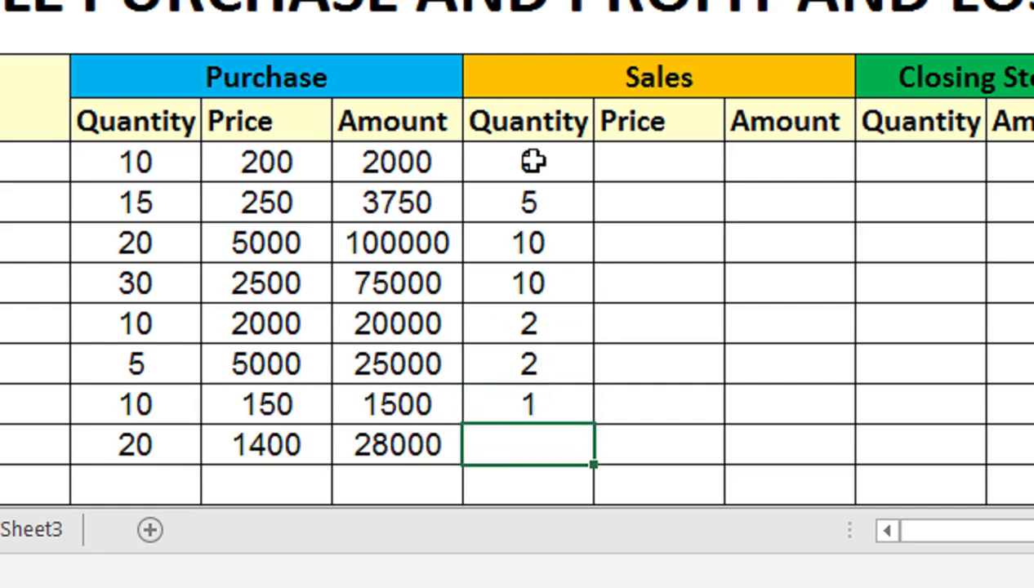
{"action": "type", "text": "10"}
{"action": "key", "text": "Return"}
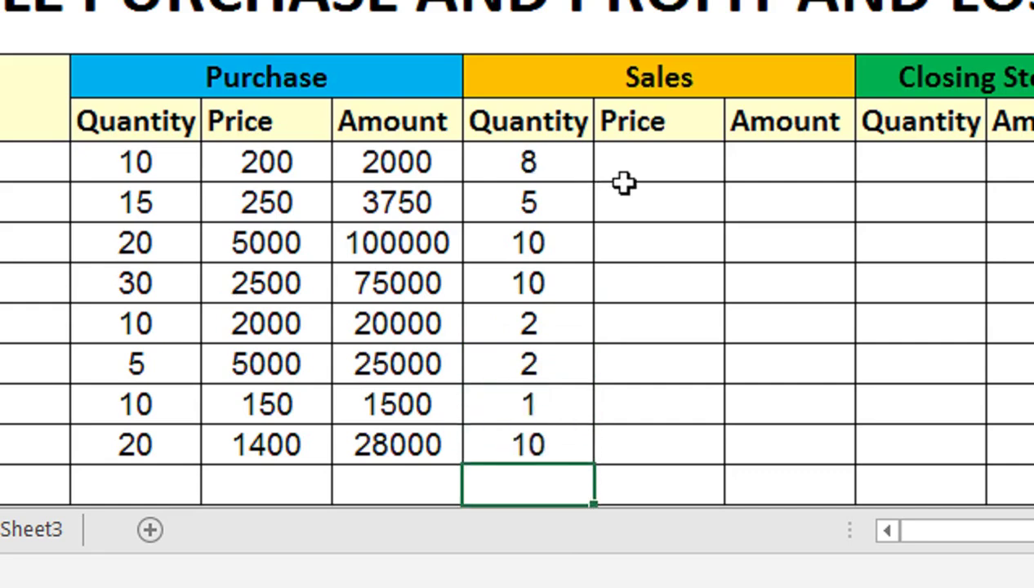
Enter sales prices 250, 300, 5400, 2600 and 1800 for the first five items
{"action": "left_click", "coordinate": [647, 163]}
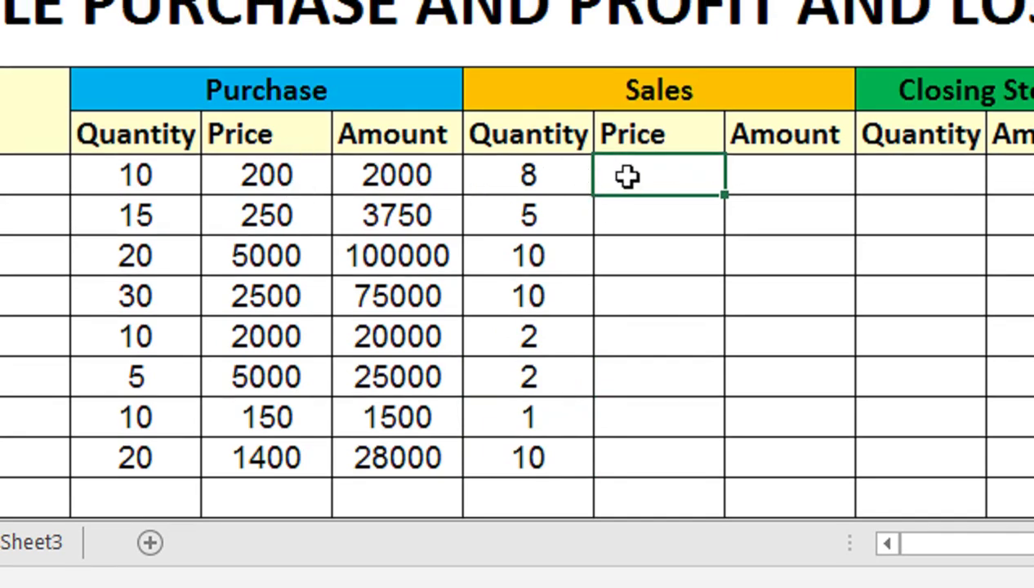
{"action": "type", "text": "2"}
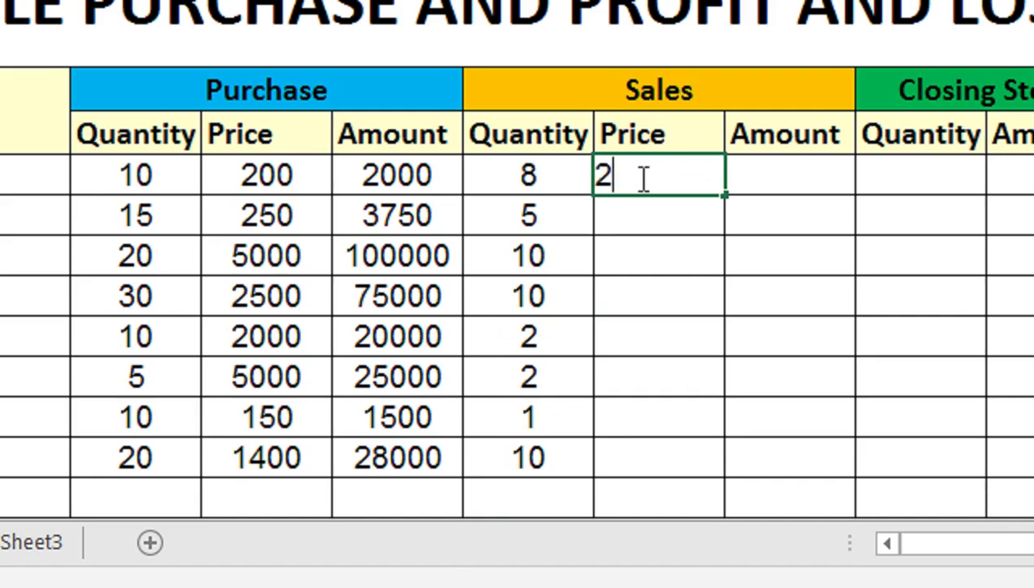
{"action": "type", "text": "50"}
{"action": "key", "text": "Return"}
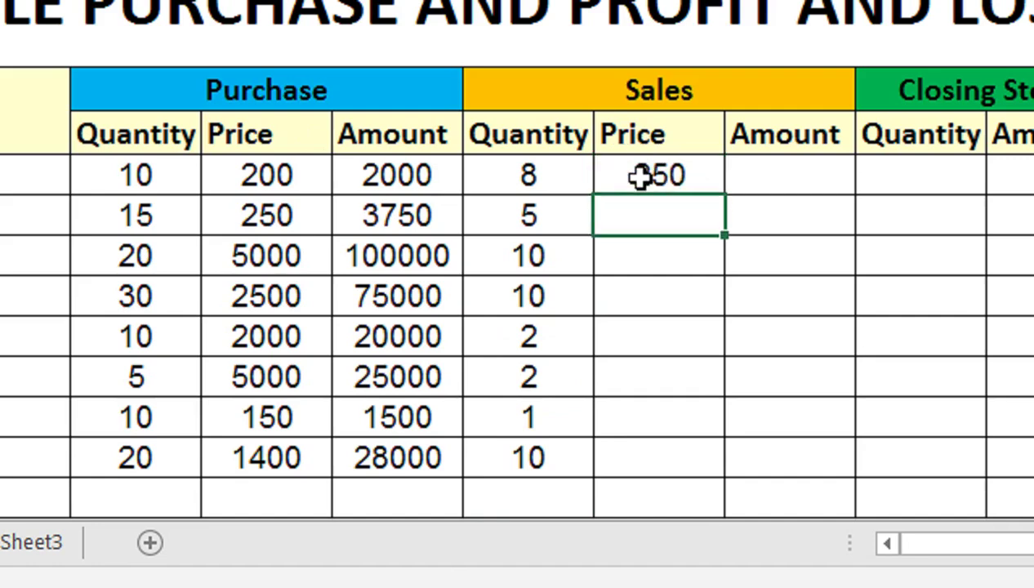
{"action": "type", "text": "300"}
{"action": "key", "text": "Return"}
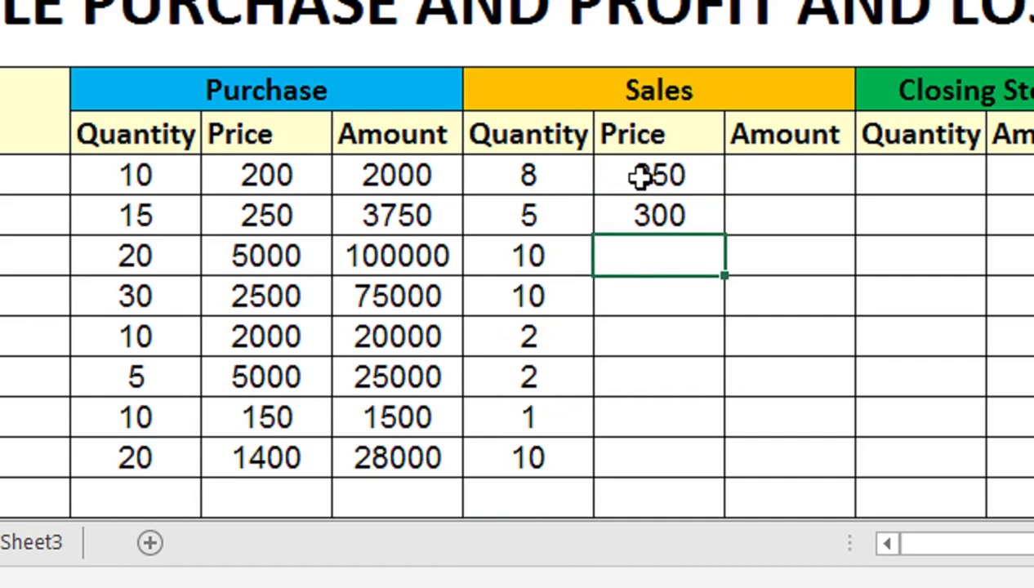
{"action": "type", "text": "5400"}
{"action": "key", "text": "Return"}
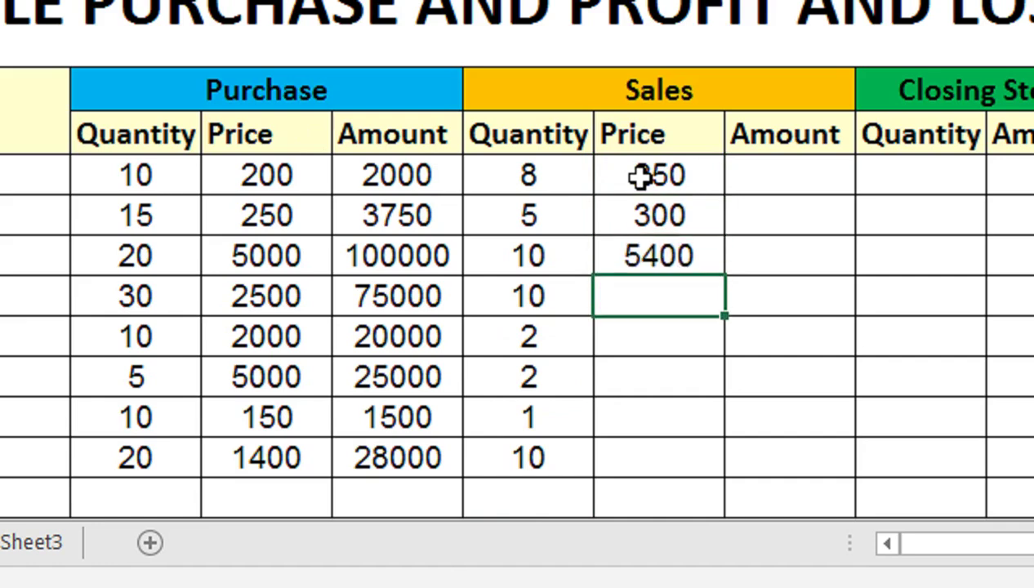
{"action": "type", "text": "2600"}
{"action": "key", "text": "Return"}
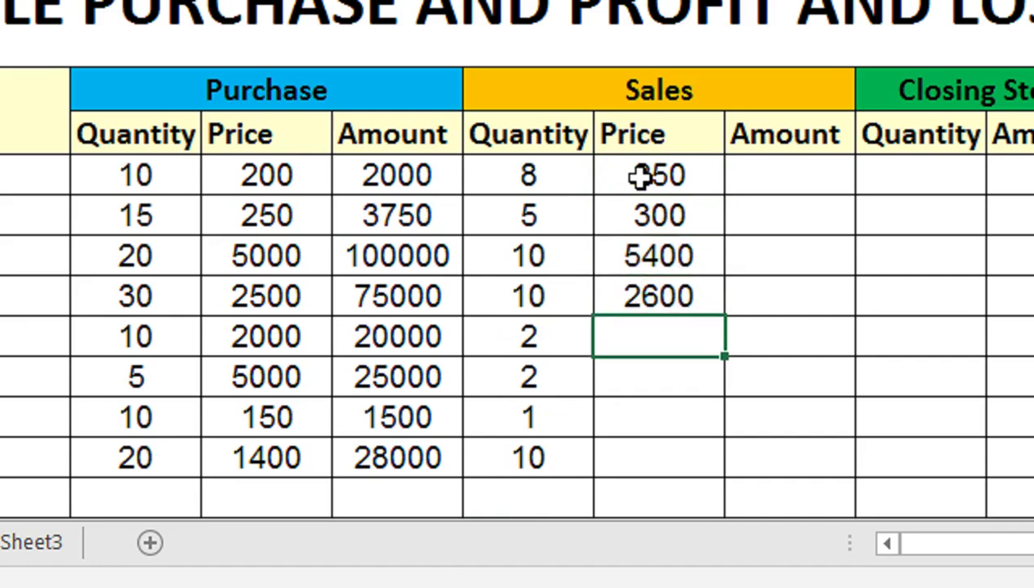
{"action": "type", "text": "180"}
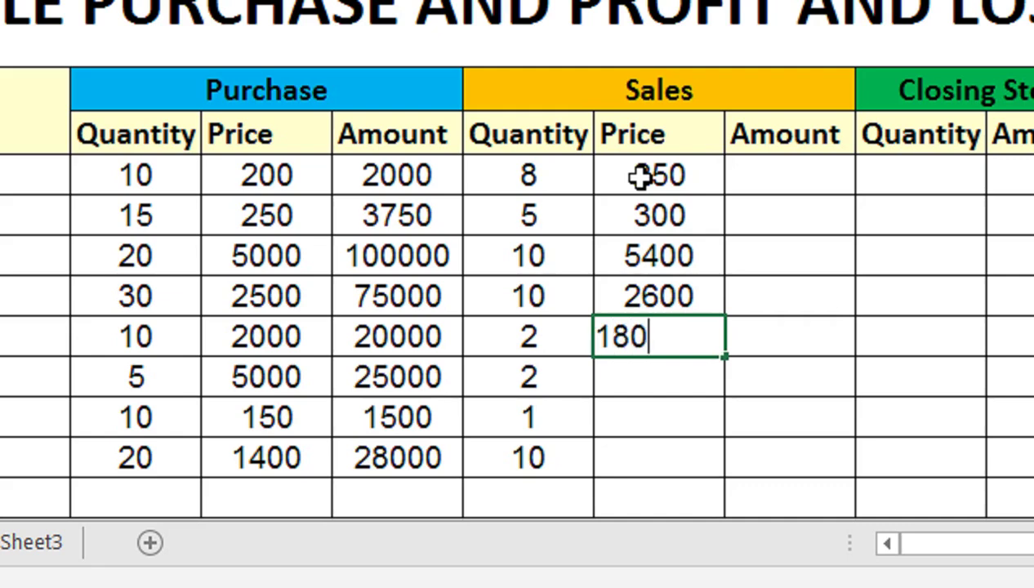
{"action": "type", "text": "0"}
{"action": "key", "text": "Return"}
Correct the fifth sales price to 2100, then enter 6000, 180 and 1500
{"action": "key", "text": "Up"}
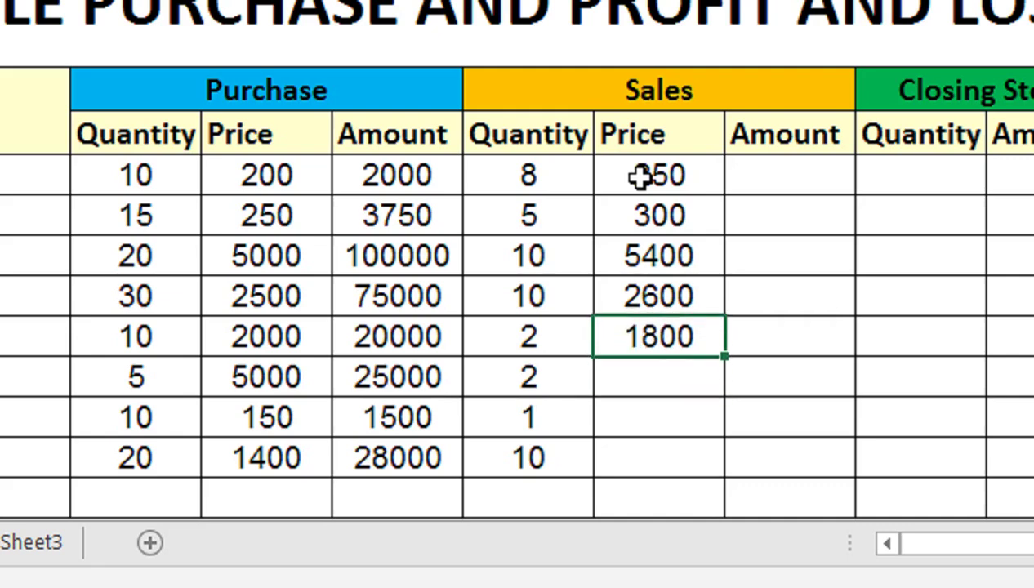
{"action": "key", "text": "F2"}
{"action": "key", "text": "BackSpace"}
{"action": "key", "text": "BackSpace"}
{"action": "key", "text": "BackSpace"}
{"action": "type", "text": "2100"}
{"action": "key", "text": "Return"}
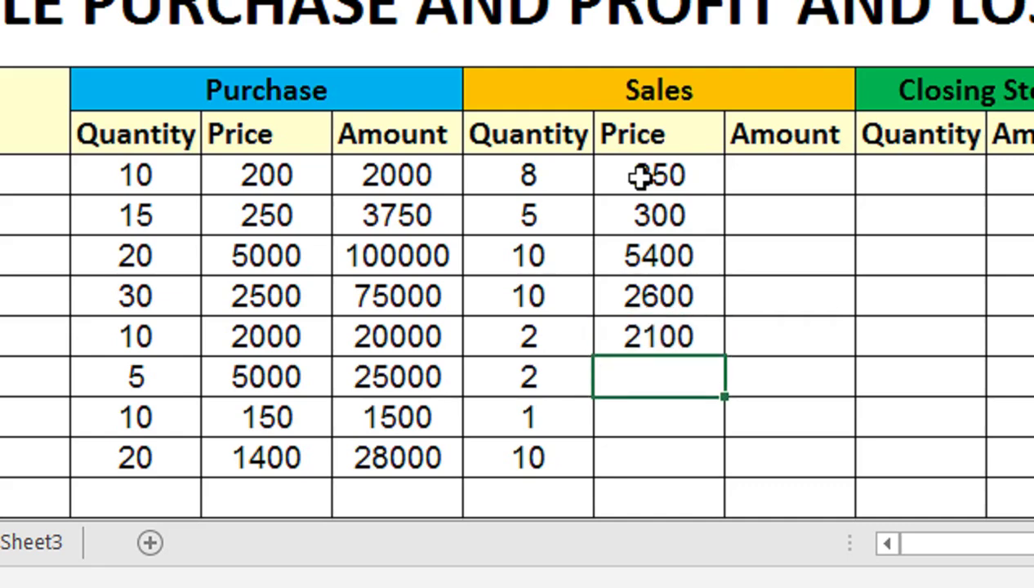
{"action": "type", "text": "6000"}
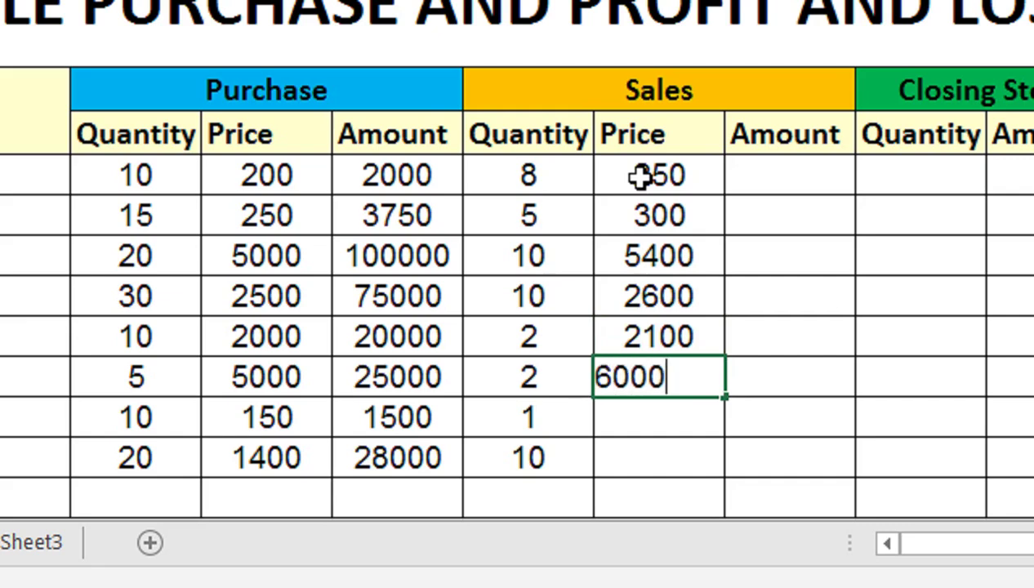
{"action": "key", "text": "Return"}
{"action": "type", "text": "180"}
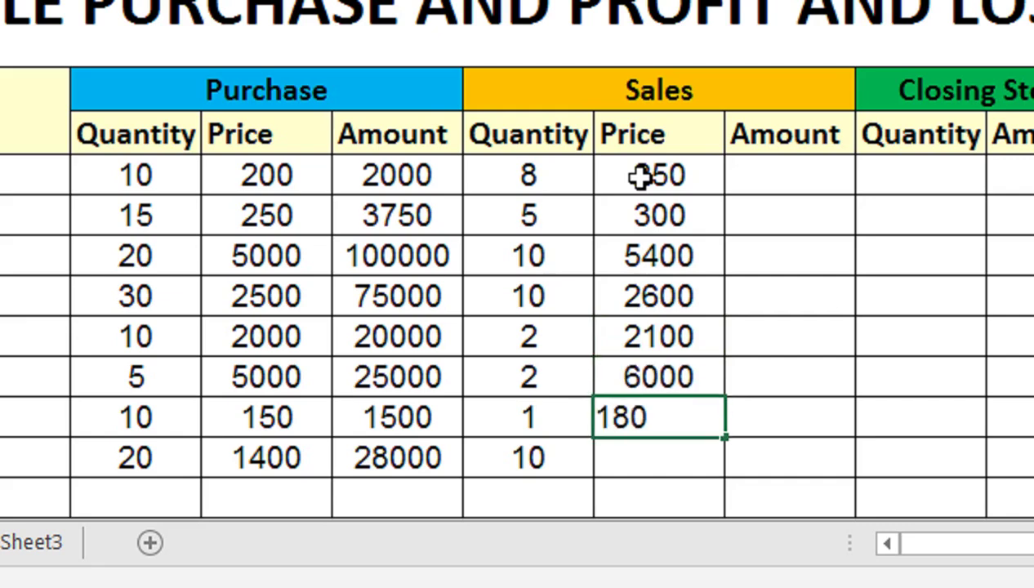
{"action": "key", "text": "Return"}
{"action": "type", "text": "1"}
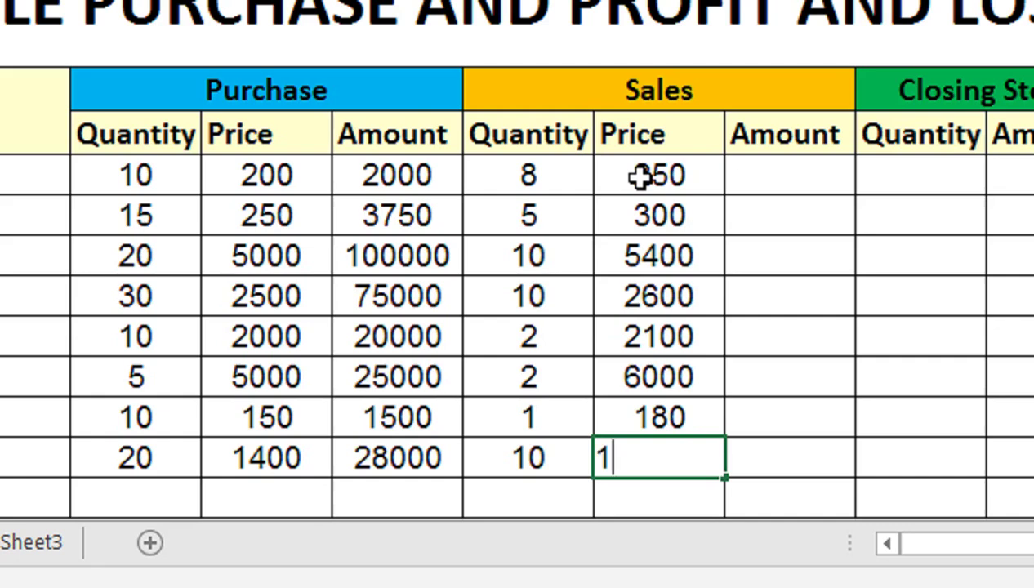
{"action": "type", "text": "500"}
{"action": "key", "text": "Tab"}
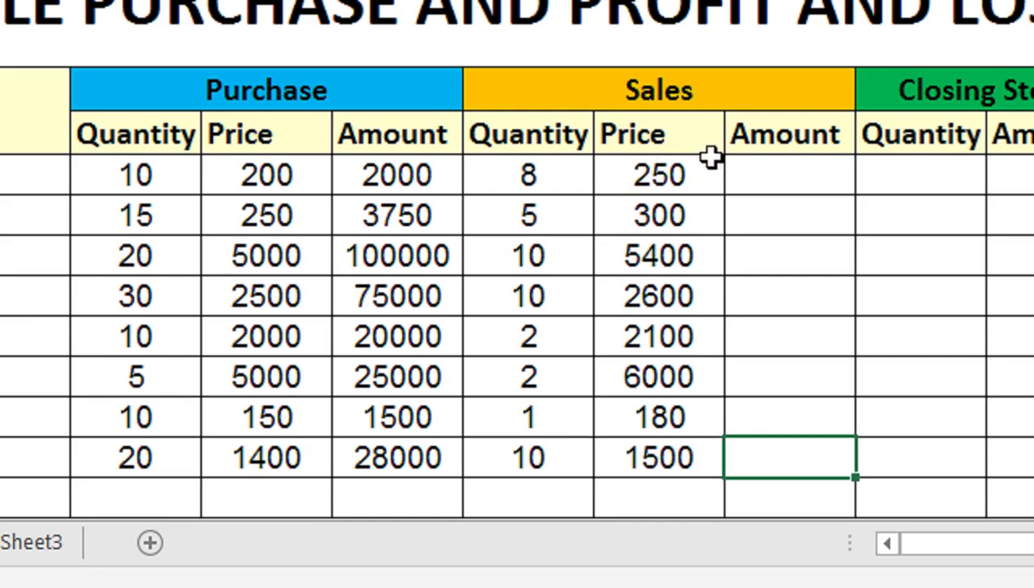
Enter =G6*F6 in the first Sales Amount cell, discarding a mistaken first attempt
{"action": "left_click", "coordinate": [749, 182]}
{"action": "type", "text": "="}
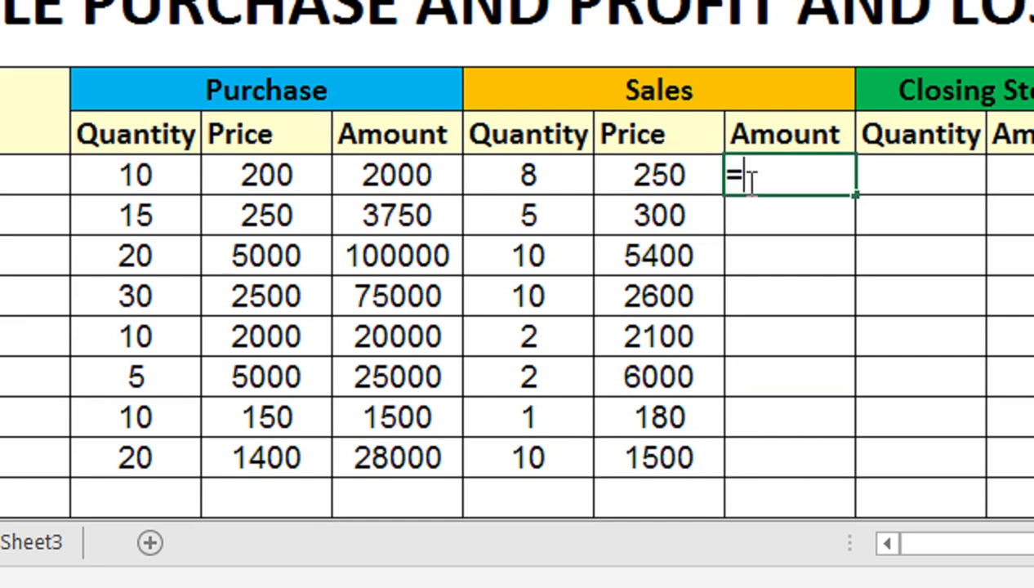
{"action": "key", "text": "Down"}
{"action": "type", "text": "-"}
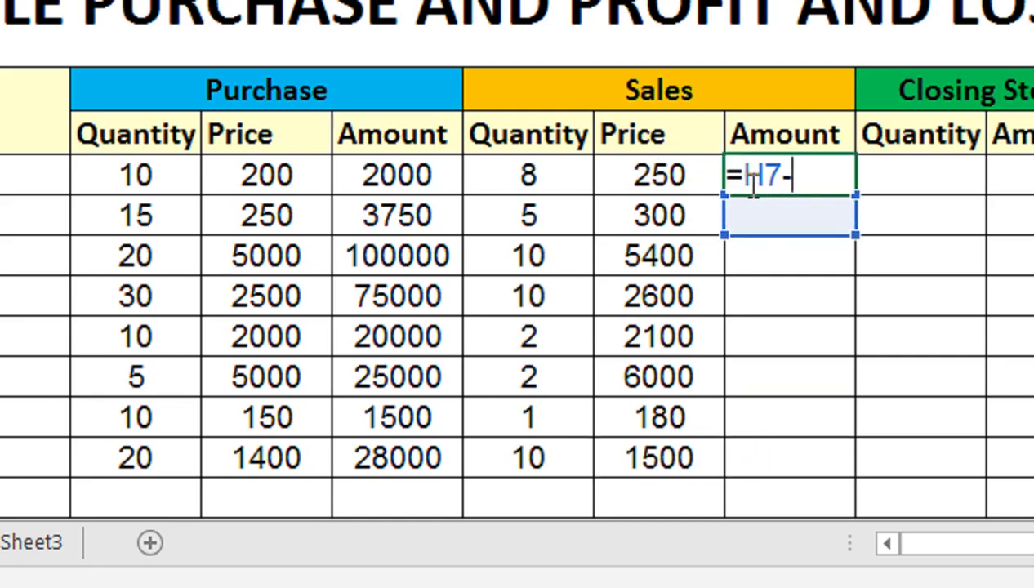
{"action": "left_click", "coordinate": [700, 162]}
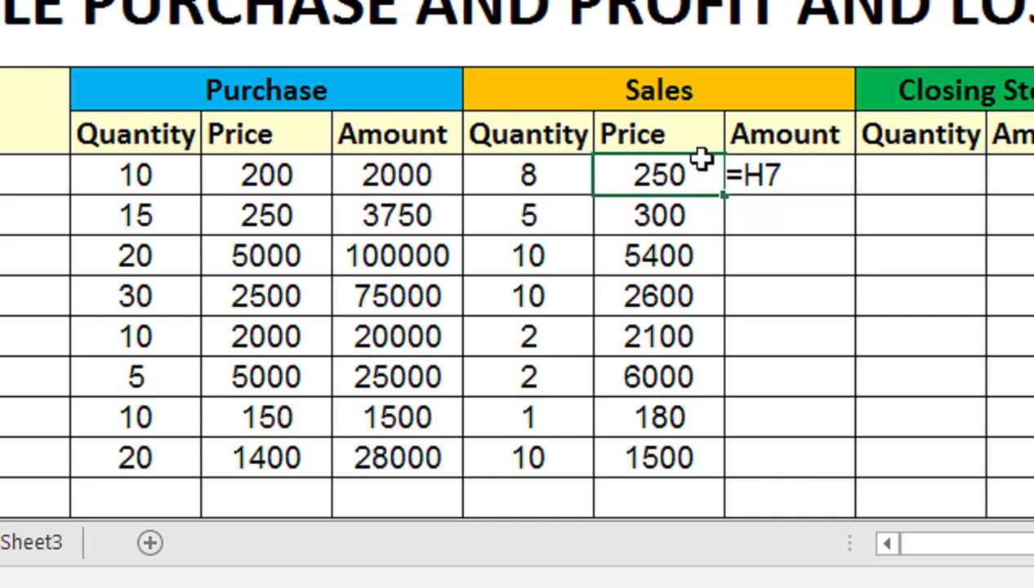
{"action": "key", "text": "Right"}
{"action": "type", "text": "="}
{"action": "left_click", "coordinate": [701, 162]}
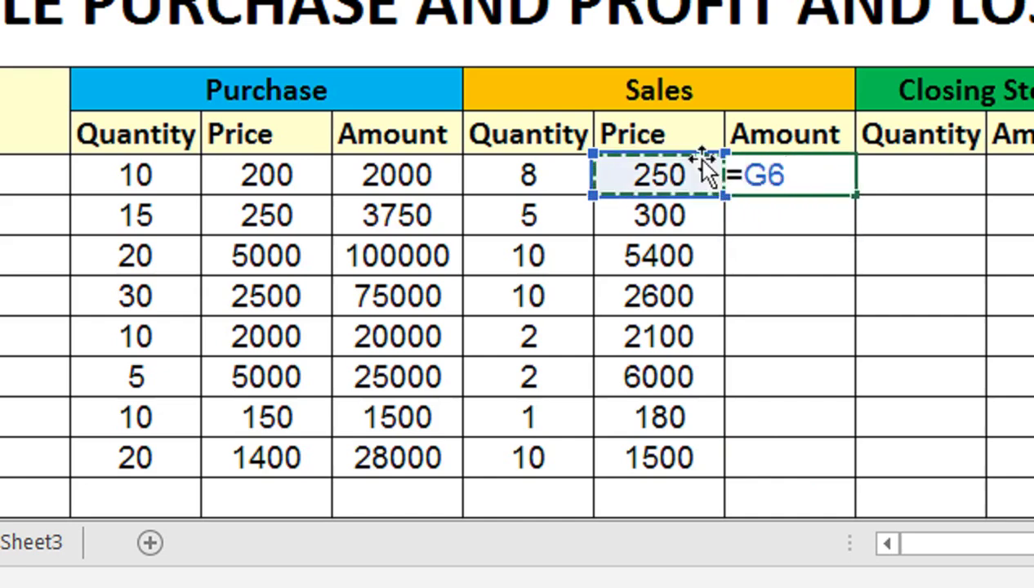
{"action": "type", "text": "*"}
{"action": "key", "text": "Left"}
{"action": "key", "text": "Left"}
{"action": "key", "text": "Return"}
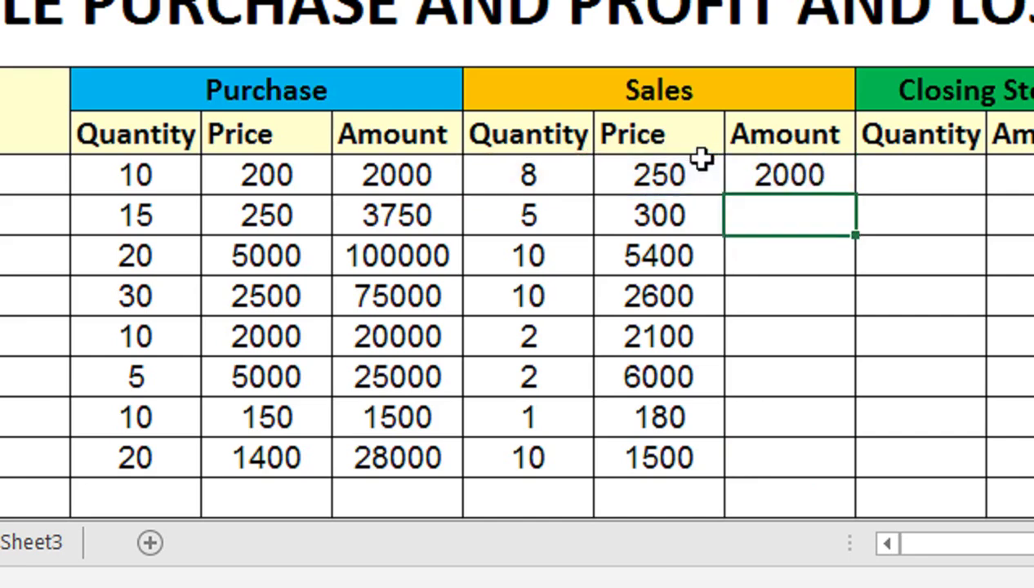
Fill the Sales Amount formula down from H6 to H13
{"action": "left_click", "coordinate": [743, 165]}
{"action": "left_click", "coordinate": [782, 193]}
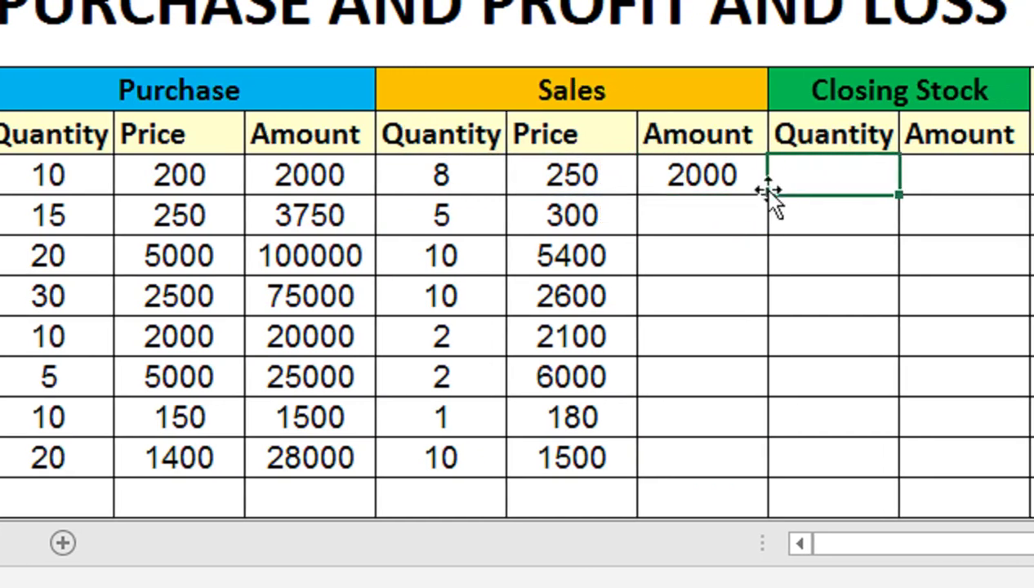
{"action": "left_click", "coordinate": [759, 185]}
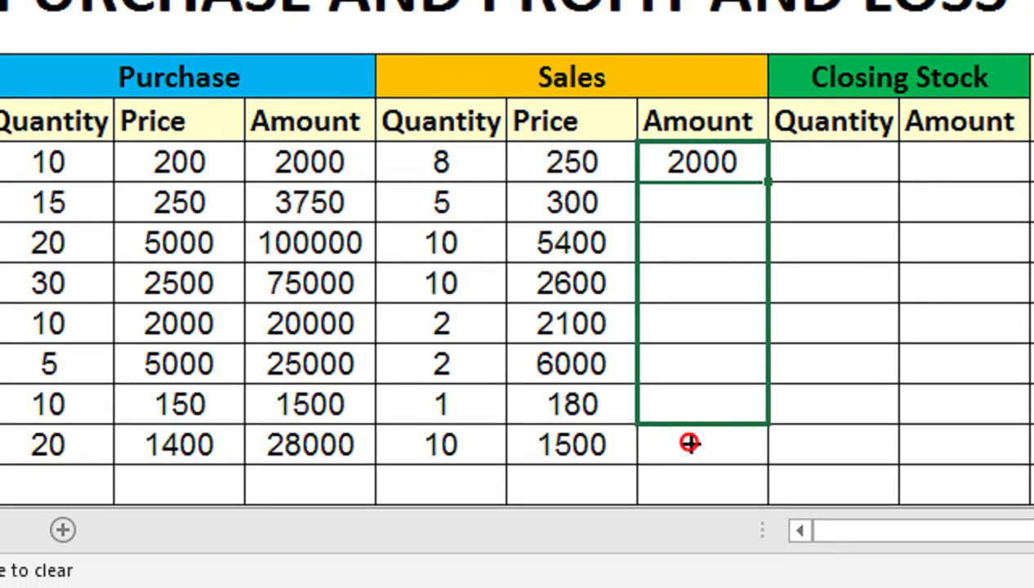
{"action": "left_click_drag", "start_coordinate": [766, 194], "coordinate": [686, 449]}
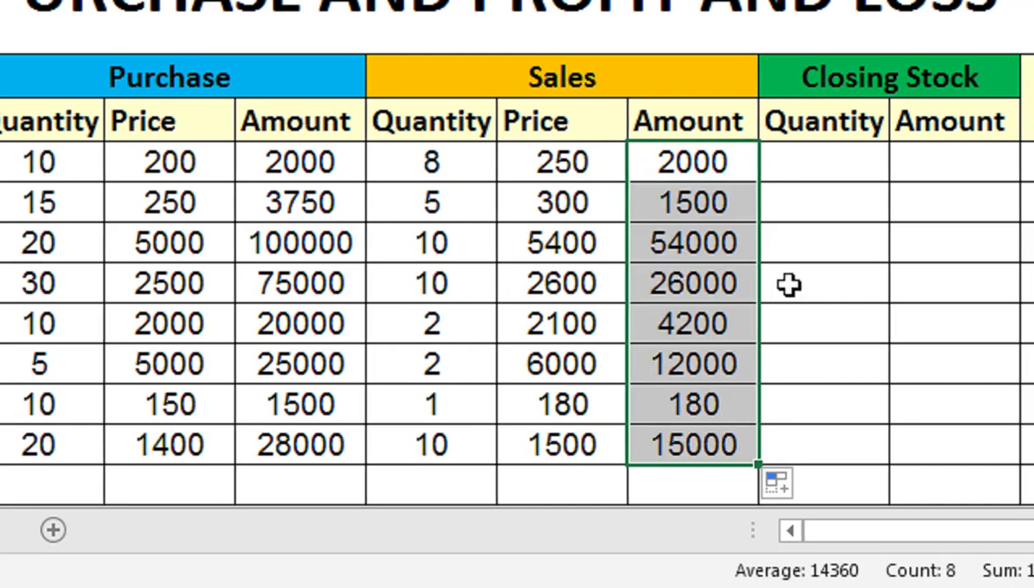
Compute Closing Stock Quantity as purchase minus sales quantity and fill it down all rows
{"action": "left_click", "coordinate": [766, 166]}
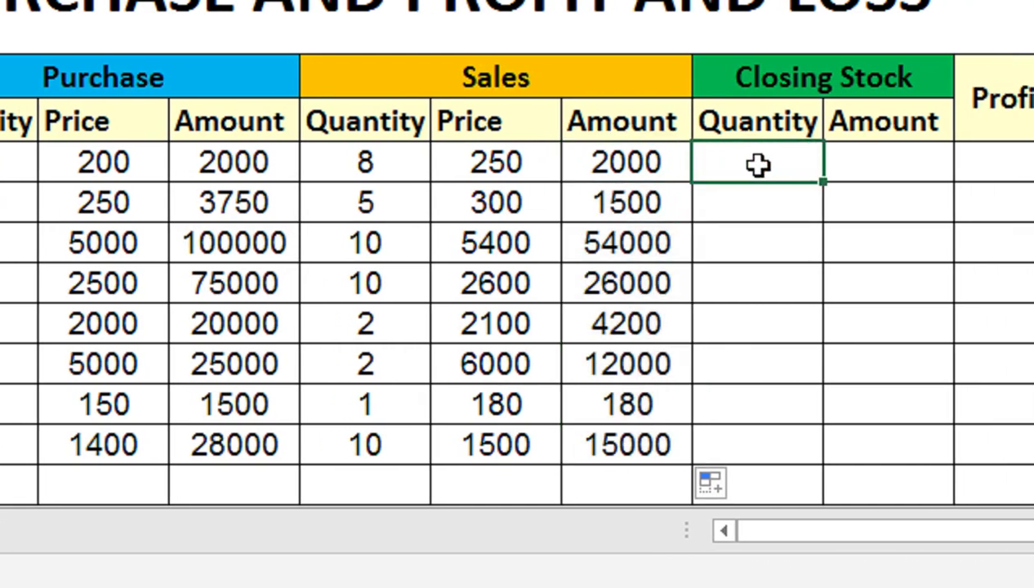
{"action": "type", "text": "="}
{"action": "key", "text": "Left"}
{"action": "key", "text": "Left"}
{"action": "key", "text": "Left"}
{"action": "key", "text": "Left"}
{"action": "key", "text": "Left"}
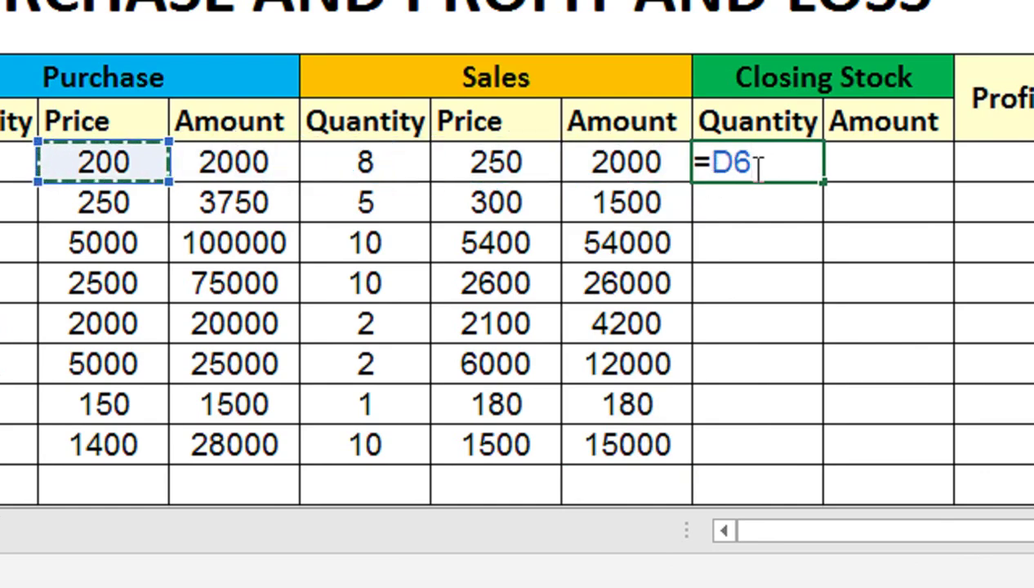
{"action": "key", "text": "Left"}
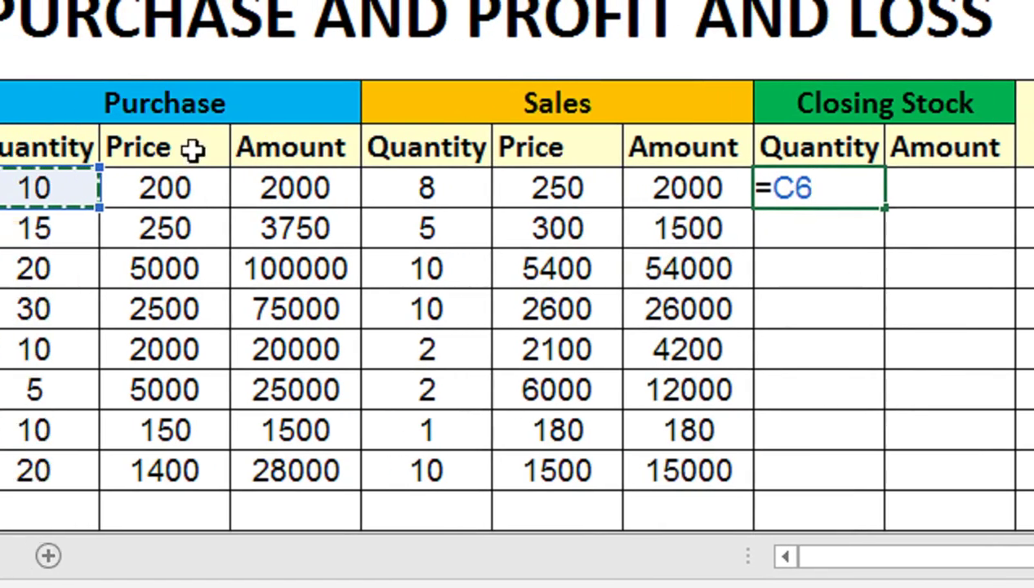
{"action": "type", "text": "-"}
{"action": "left_click", "coordinate": [427, 188]}
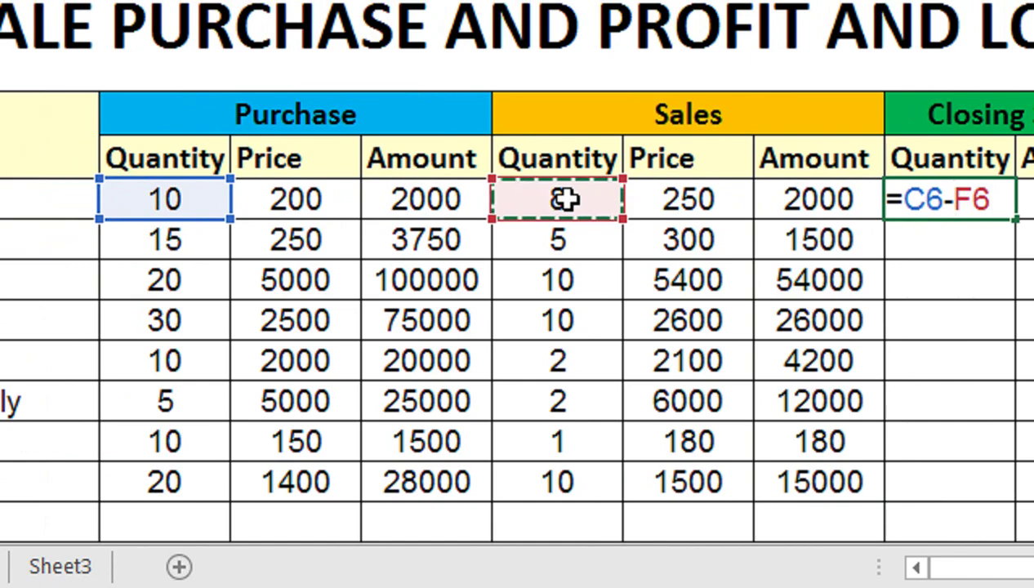
{"action": "key", "text": "Return"}
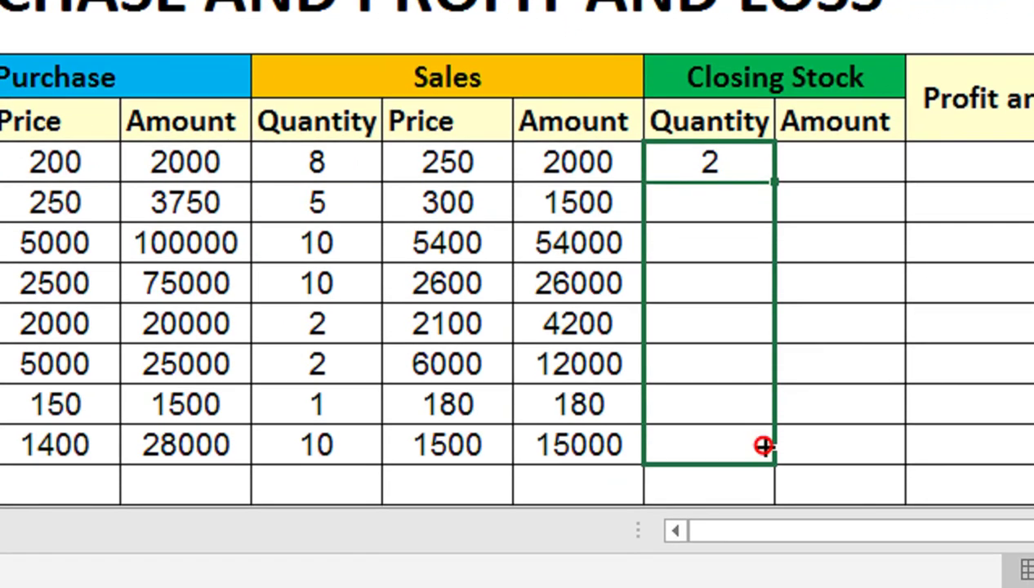
{"action": "left_click_drag", "start_coordinate": [766, 457], "coordinate": [765, 462]}
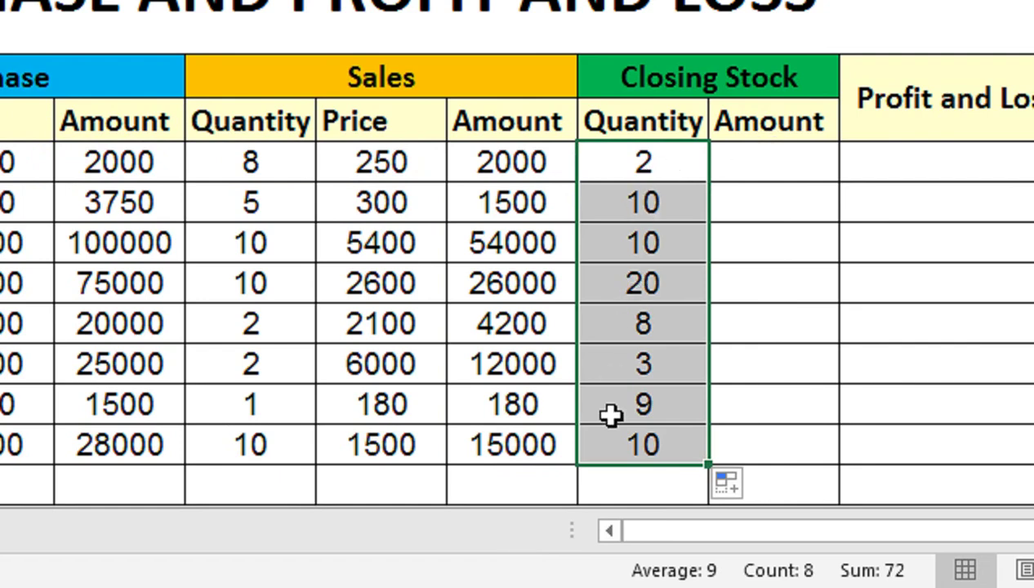
Enter Closing Stock Amount as purchase price times closing quantity, filled down from 400 to 14000
{"action": "left_click", "coordinate": [774, 166]}
{"action": "type", "text": "="}
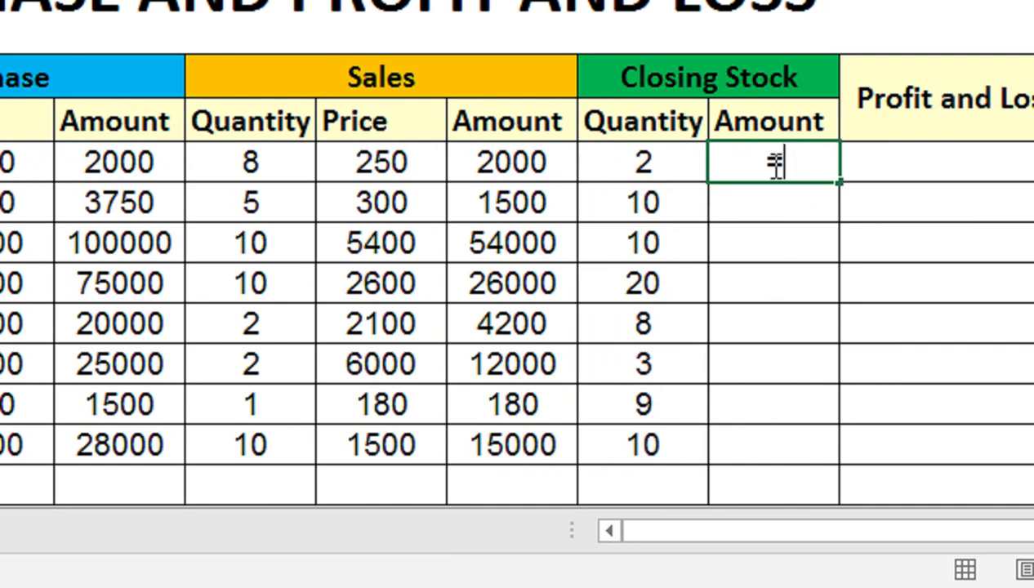
{"action": "key", "text": "Left"}
{"action": "key", "text": "Left"}
{"action": "key", "text": "Left"}
{"action": "key", "text": "Left"}
{"action": "key", "text": "Left"}
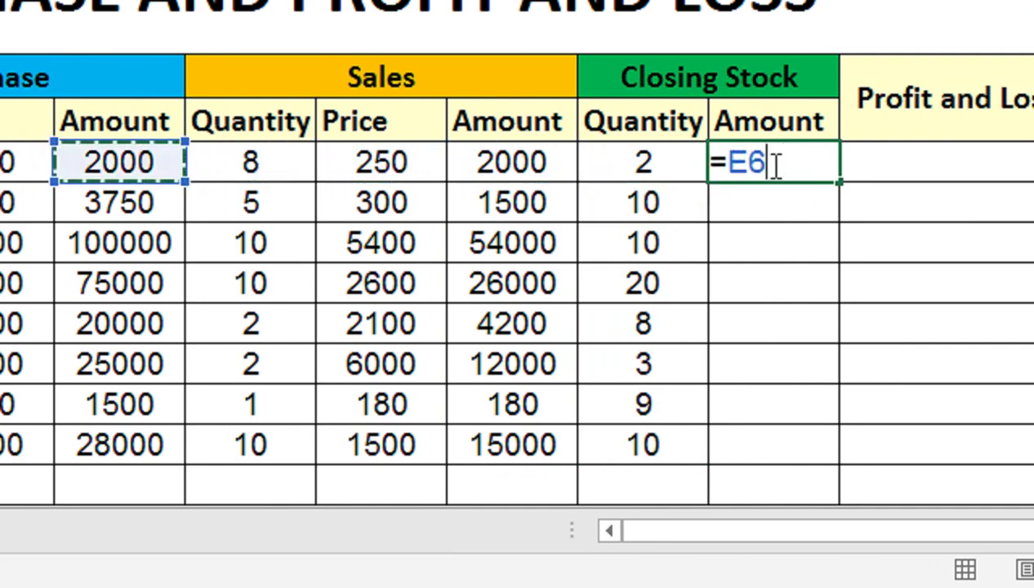
{"action": "key", "text": "Left"}
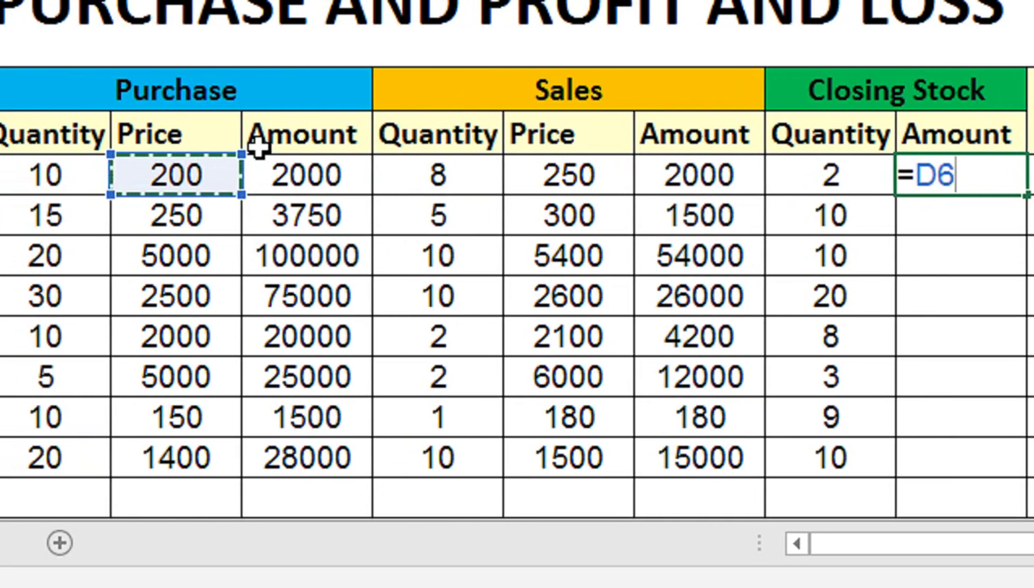
{"action": "key", "text": "F2"}
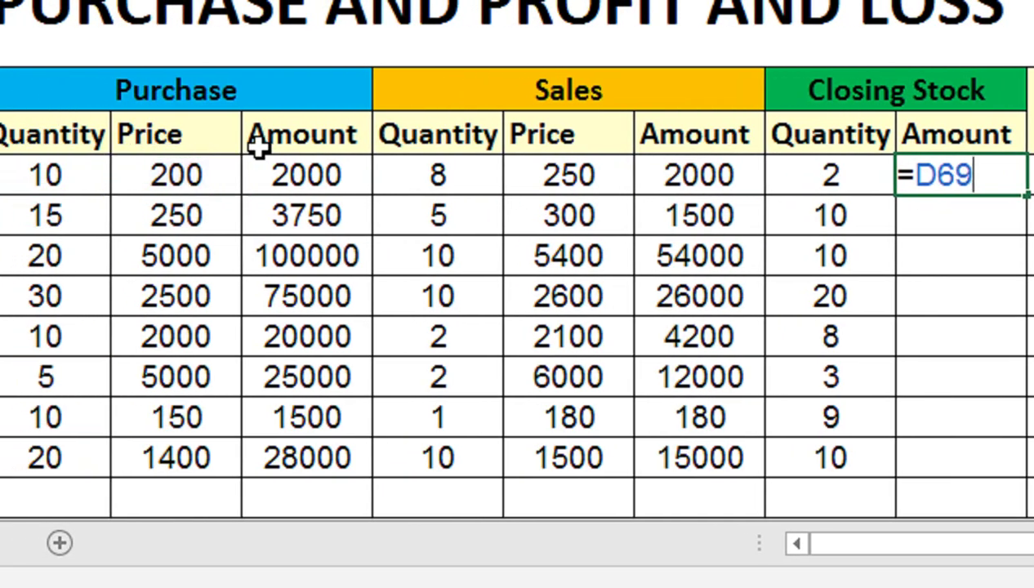
{"action": "type", "text": "*"}
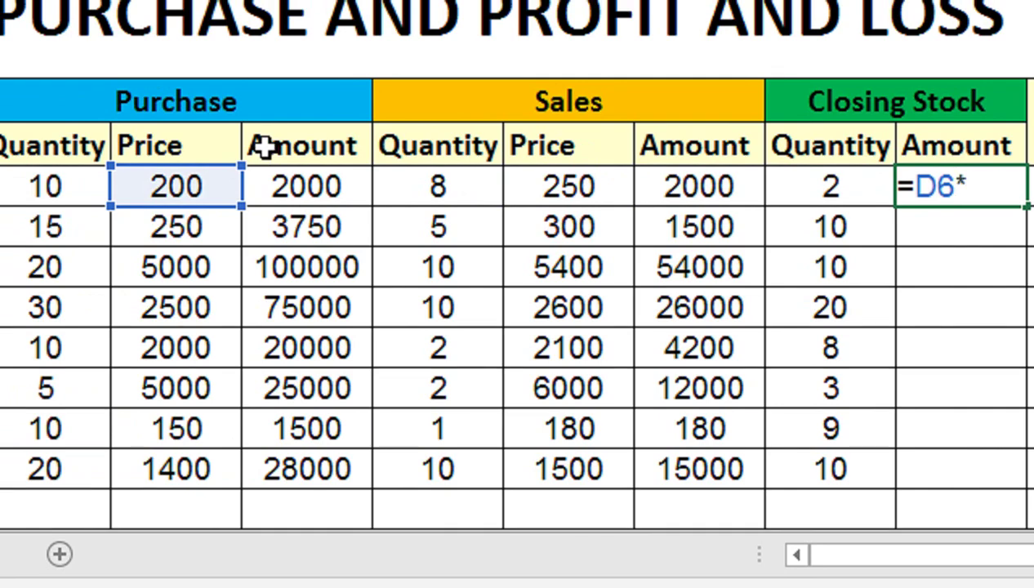
{"action": "left_click", "coordinate": [792, 204]}
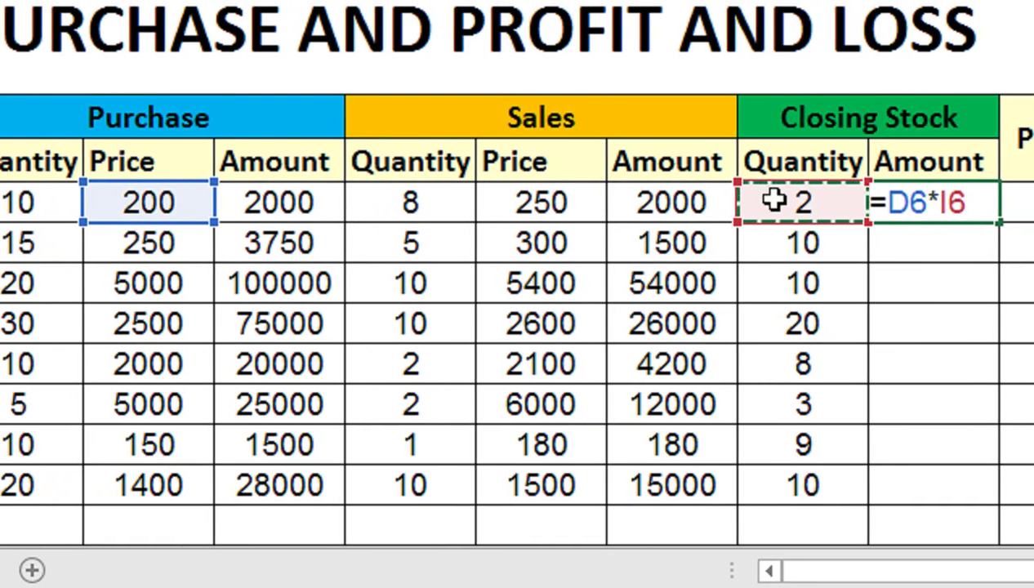
{"action": "key", "text": "Return"}
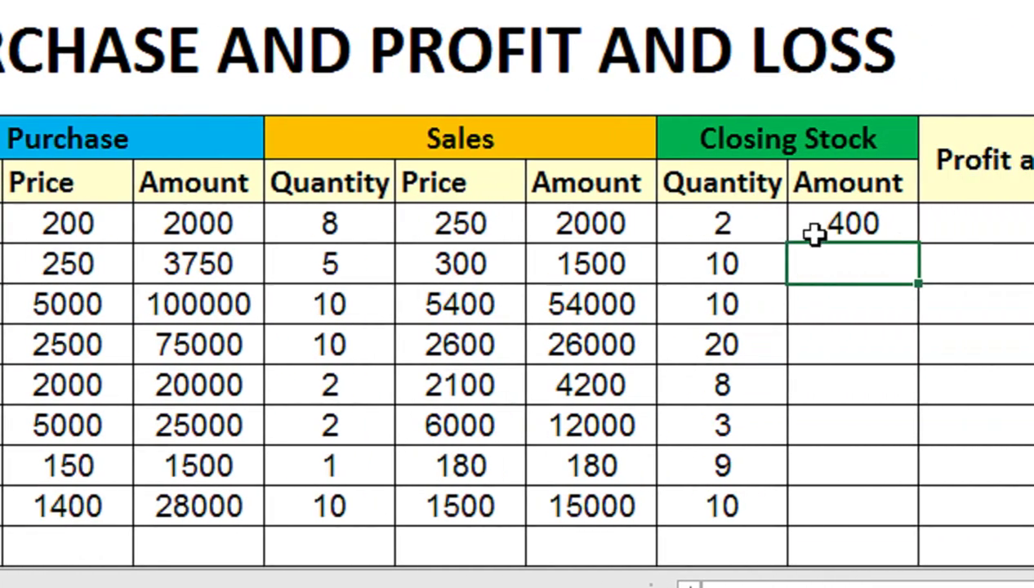
{"action": "left_click", "coordinate": [776, 231]}
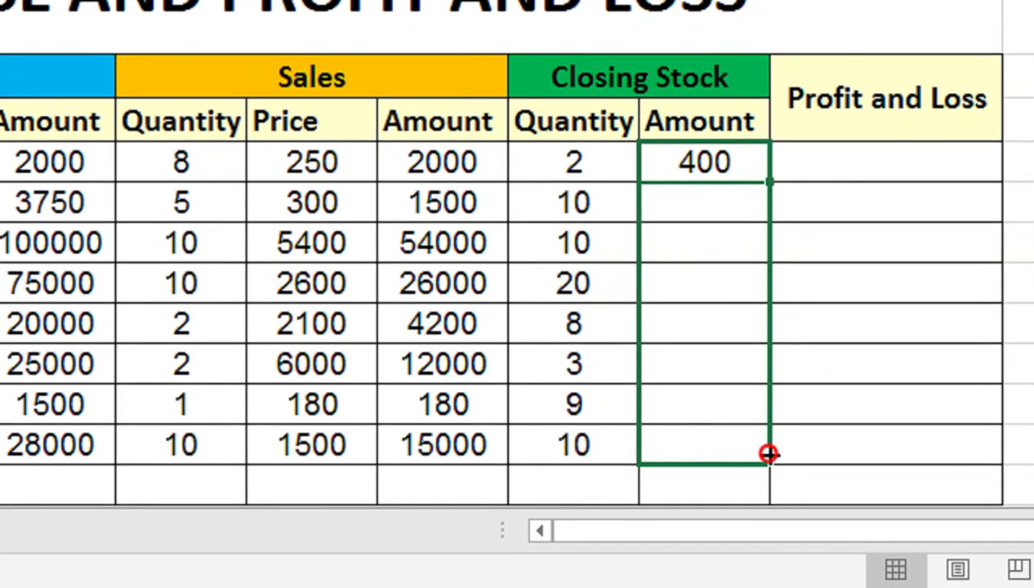
{"action": "left_click_drag", "start_coordinate": [775, 243], "coordinate": [777, 523]}
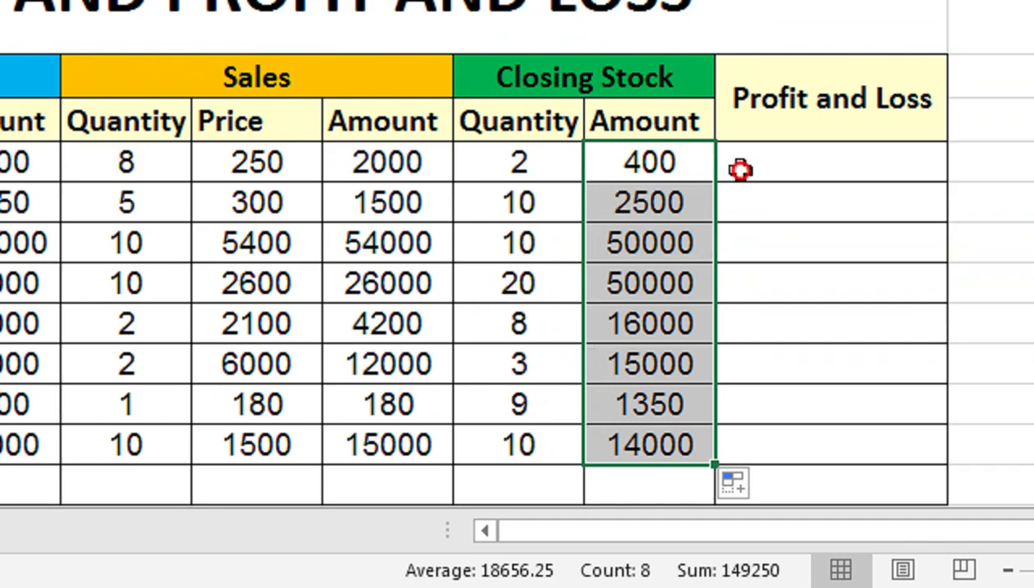
Enter =J6+H6-E6 in K6, giving a first-item profit of 400
{"action": "left_click", "coordinate": [741, 166]}
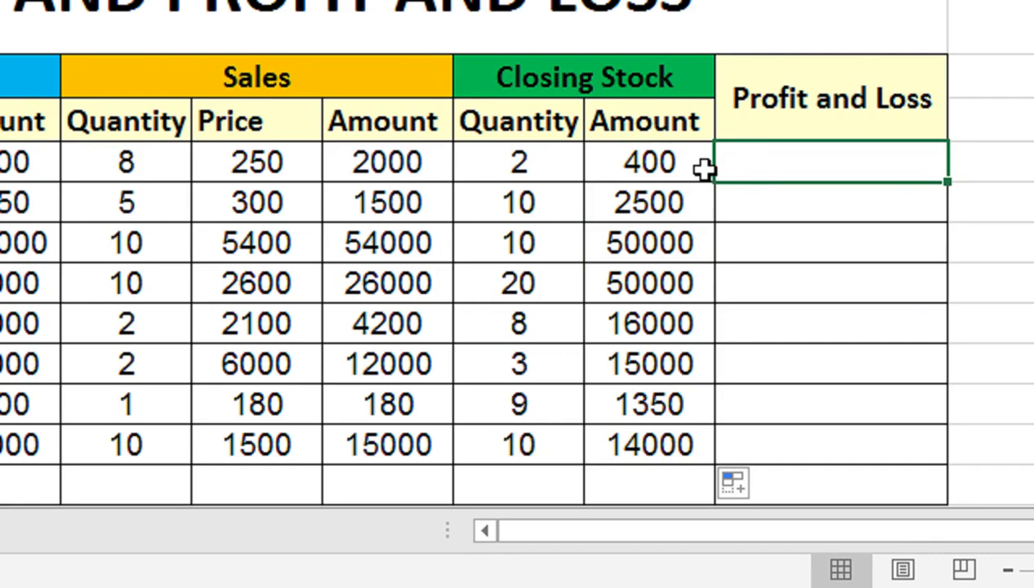
{"action": "type", "text": "="}
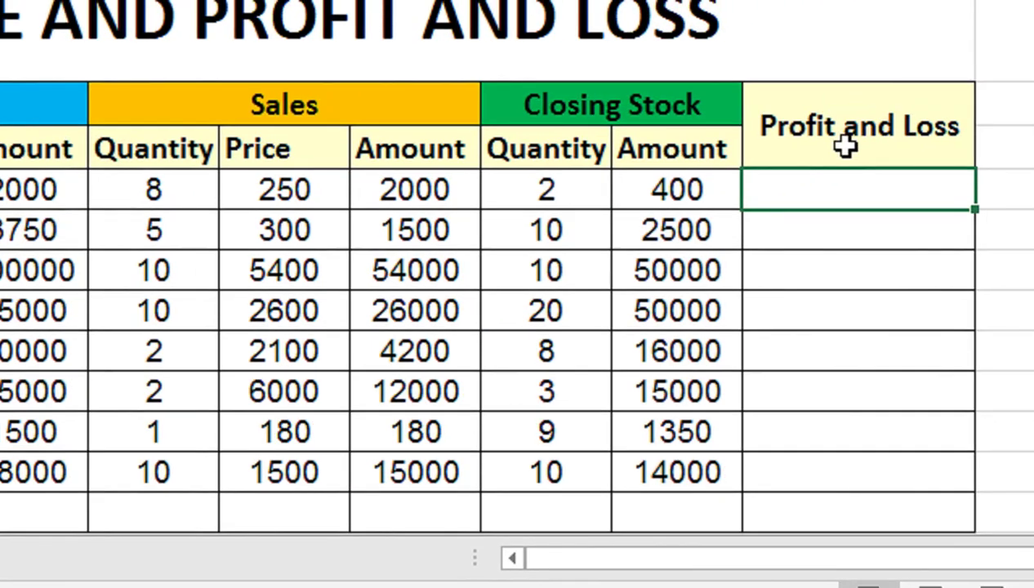
{"action": "type", "text": "="}
{"action": "key", "text": "Left"}
{"action": "type", "text": "+"}
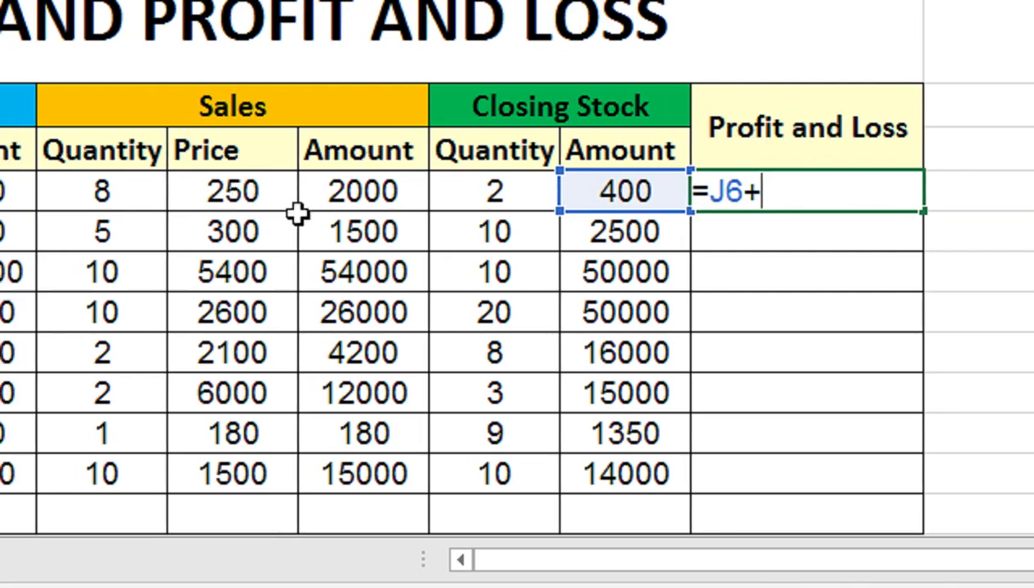
{"action": "left_click", "coordinate": [328, 188]}
{"action": "type", "text": "-"}
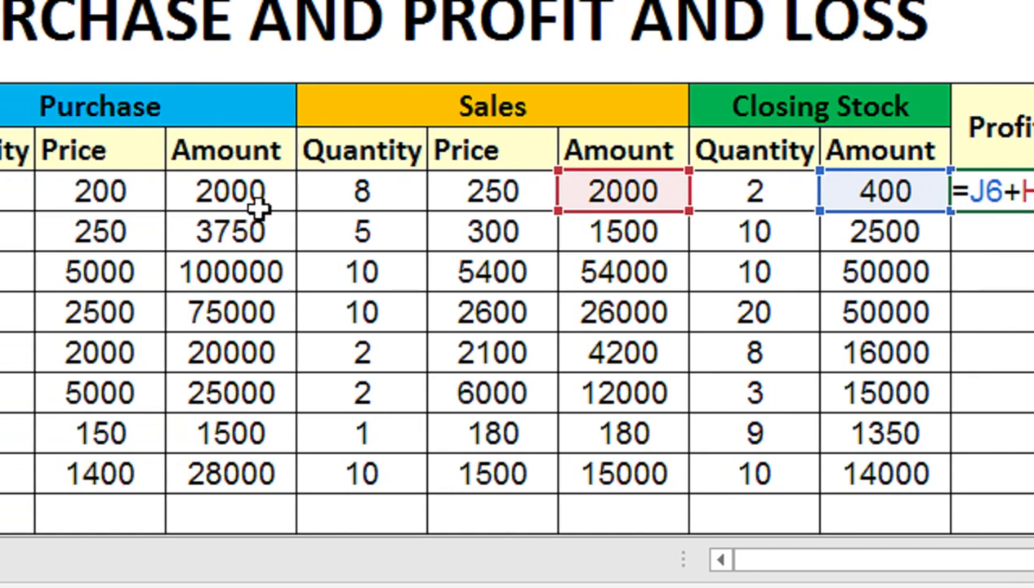
{"action": "left_click", "coordinate": [90, 200]}
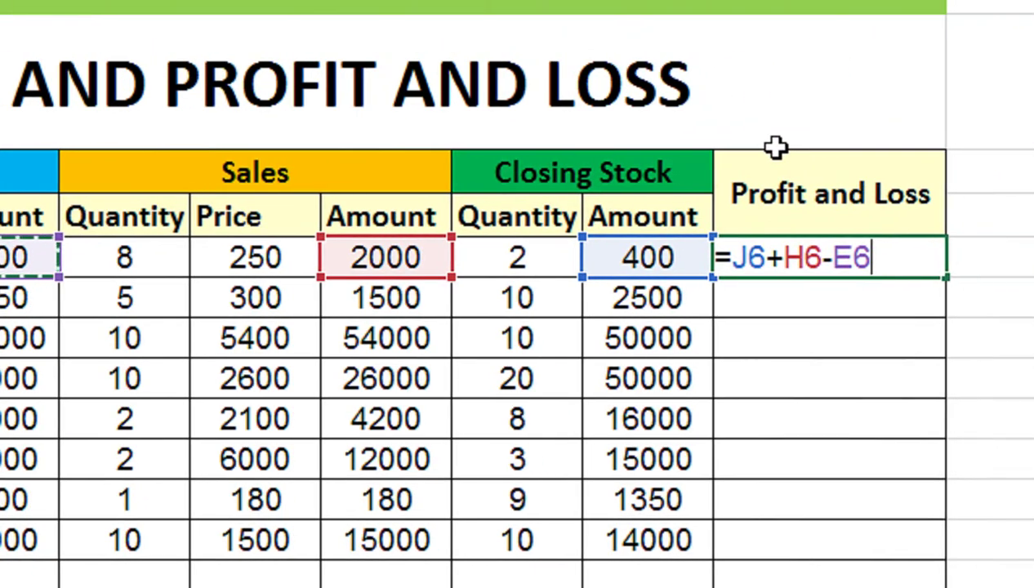
{"action": "key", "text": "Return"}
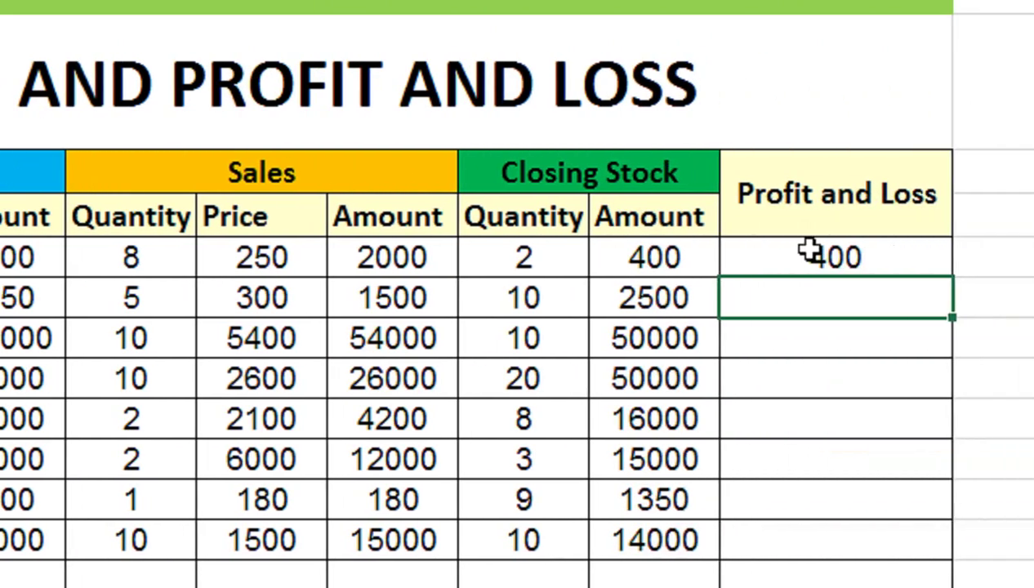
Fill the Profit and Loss formula down to K13, giving 250, 4000, 1000, 200, 2000, 30, 1000
{"action": "left_click", "coordinate": [758, 268]}
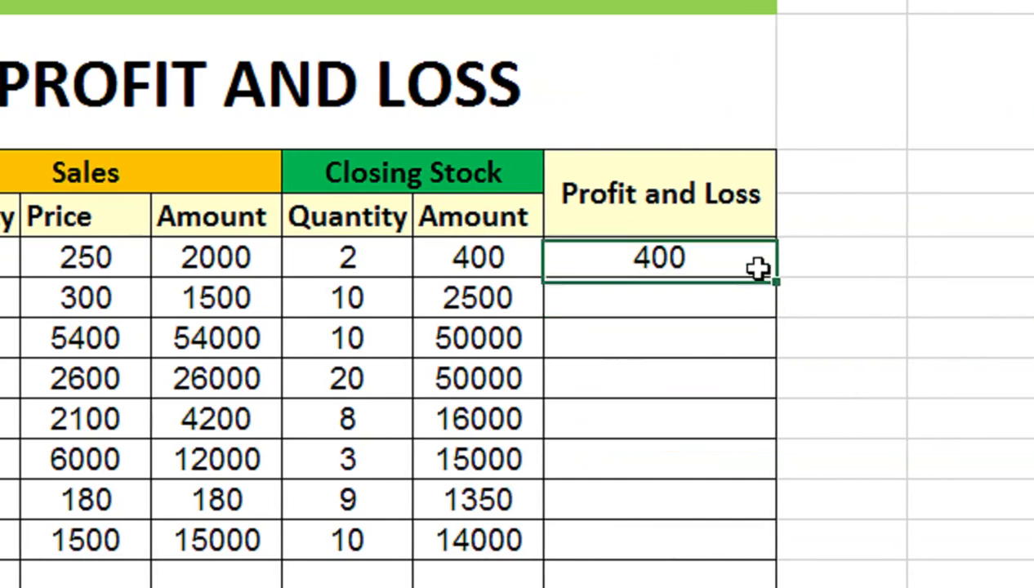
{"action": "left_click_drag", "start_coordinate": [772, 280], "coordinate": [670, 334]}
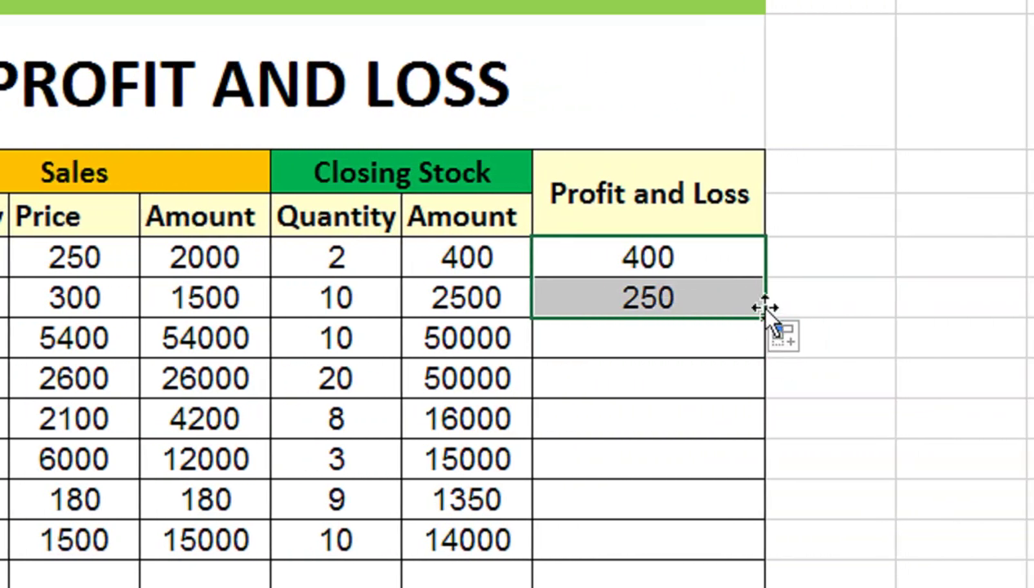
{"action": "left_click_drag", "start_coordinate": [773, 317], "coordinate": [764, 563]}
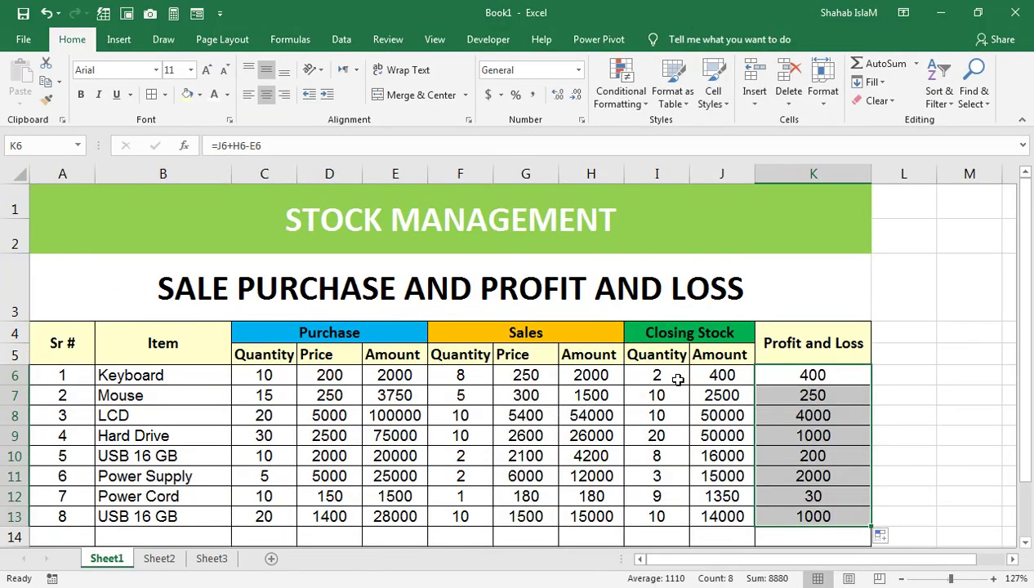
Highlight Closing Stock quantities in I6:I13 below 5 with Light Red Fill and Dark Red Text
{"action": "left_click_drag", "start_coordinate": [679, 379], "coordinate": [658, 512]}
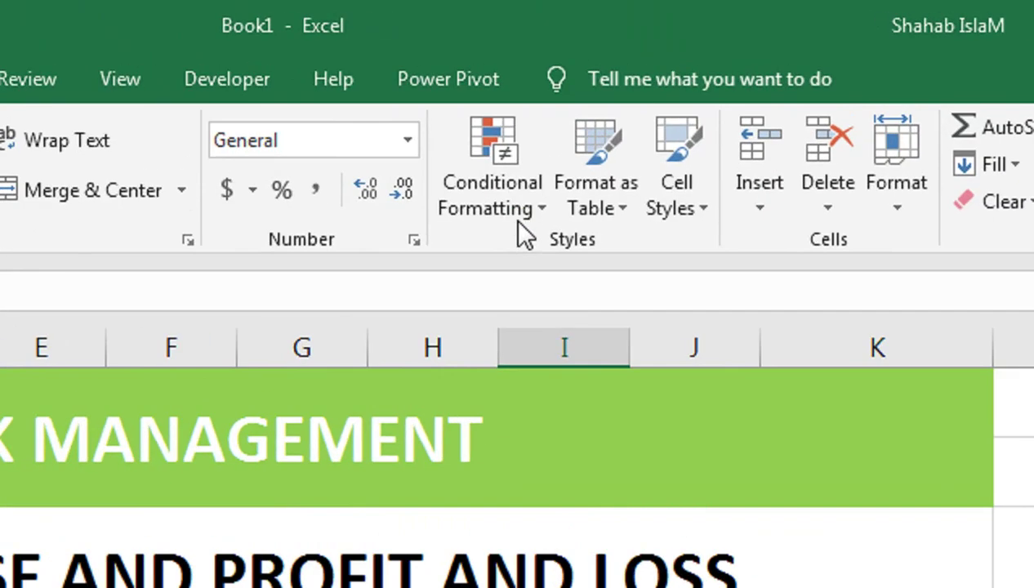
{"action": "left_click", "coordinate": [520, 209]}
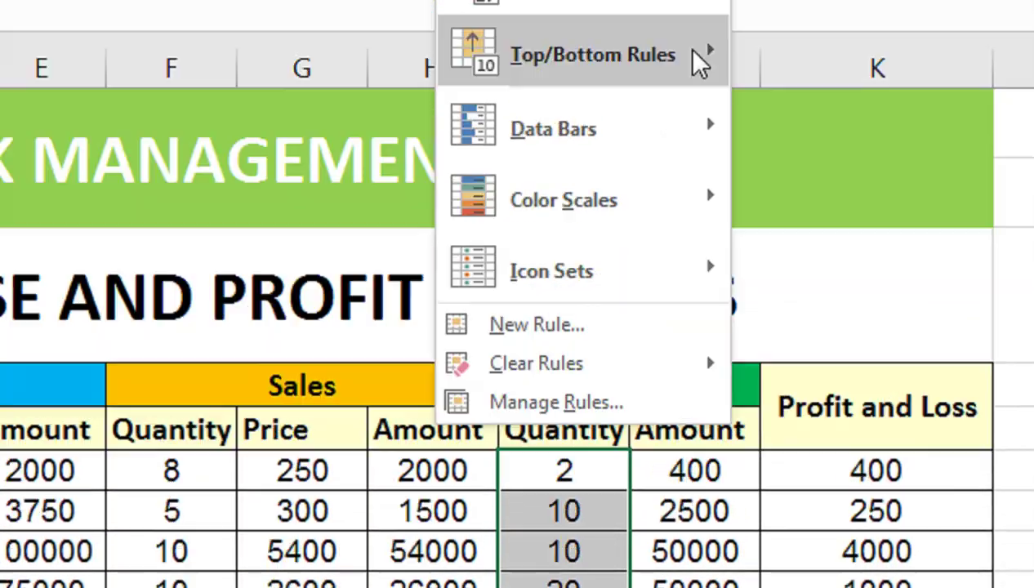
{"action": "key", "text": "Escape"}
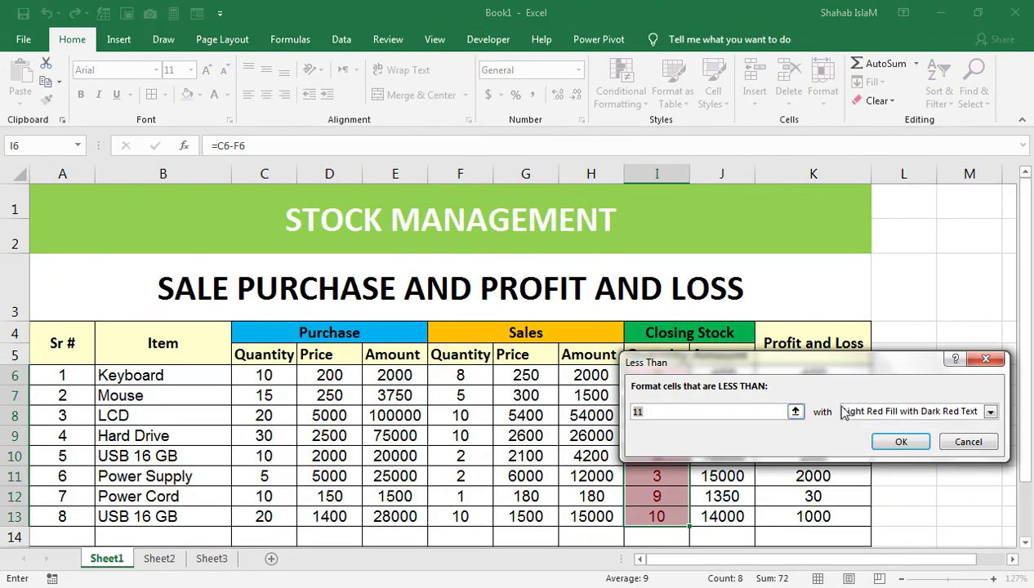
{"action": "type", "text": "5"}
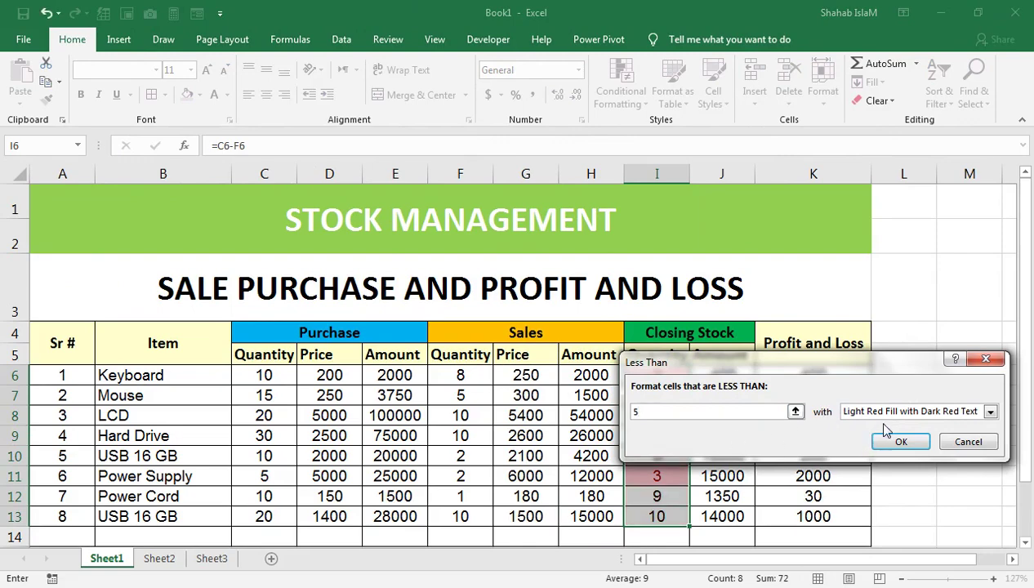
{"action": "left_click_drag", "start_coordinate": [861, 367], "coordinate": [622, 166]}
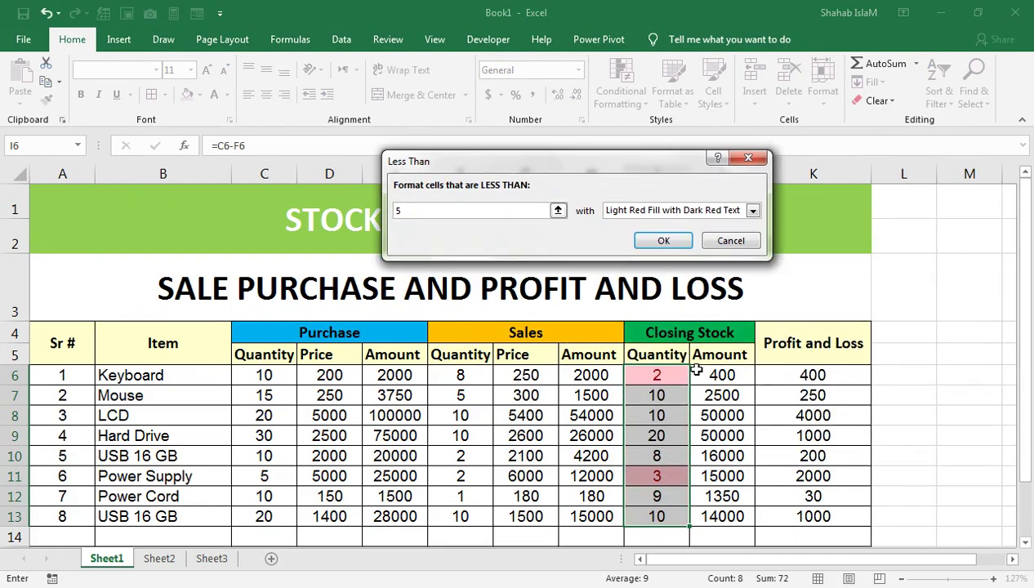
{"action": "left_click", "coordinate": [663, 240]}
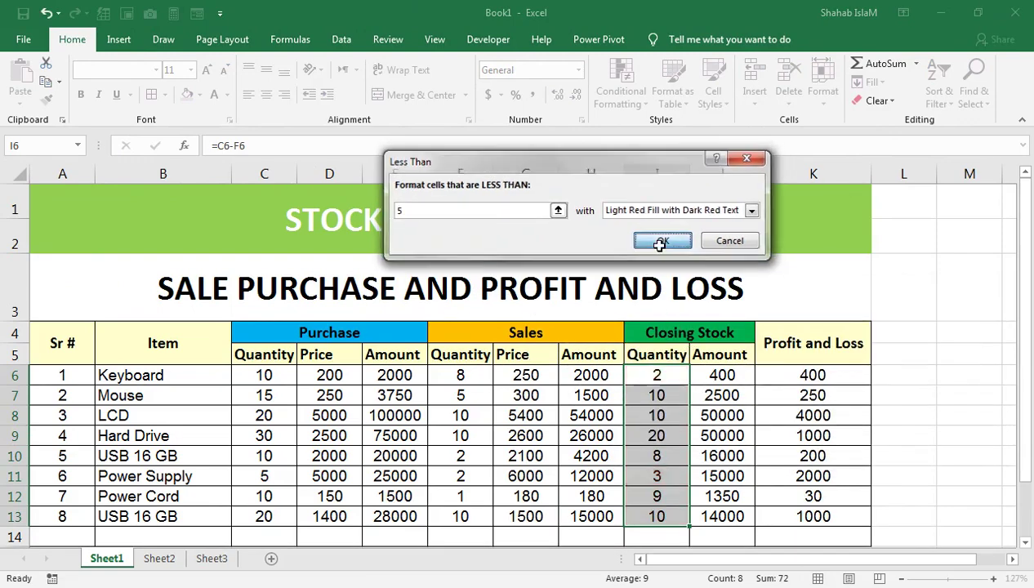
{"action": "left_click", "coordinate": [781, 419]}
{"action": "left_click", "coordinate": [560, 456]}
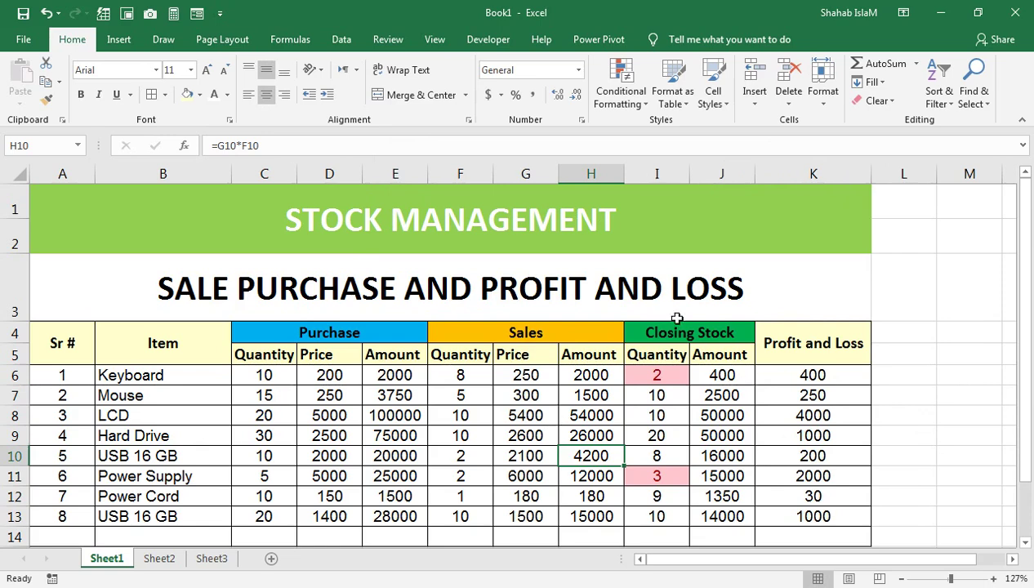
Give the SALE PURCHASE AND PROFIT AND LOSS title a dark blue fill with white, two-steps-larger text
{"action": "left_click", "coordinate": [500, 416]}
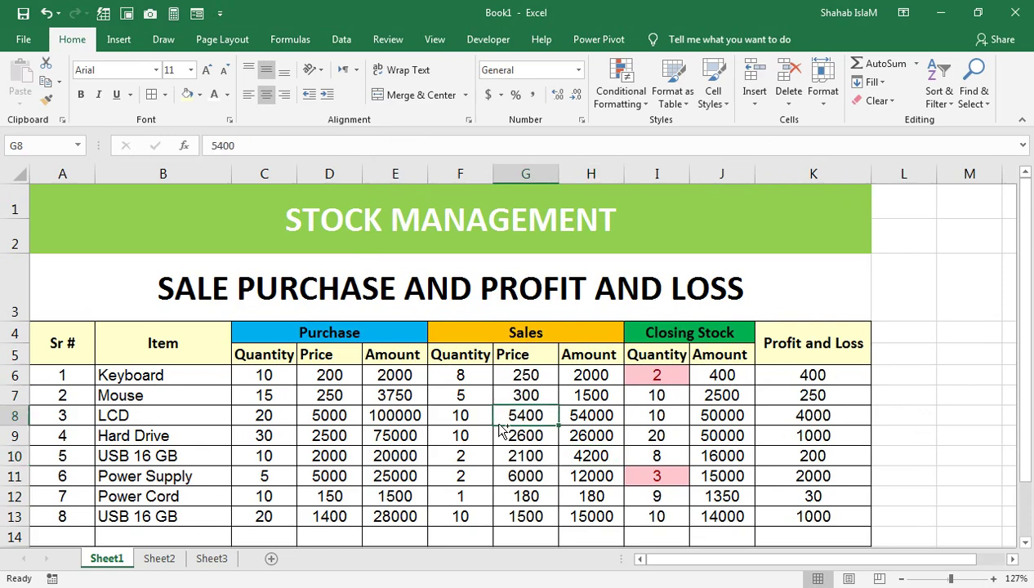
{"action": "left_click", "coordinate": [406, 302]}
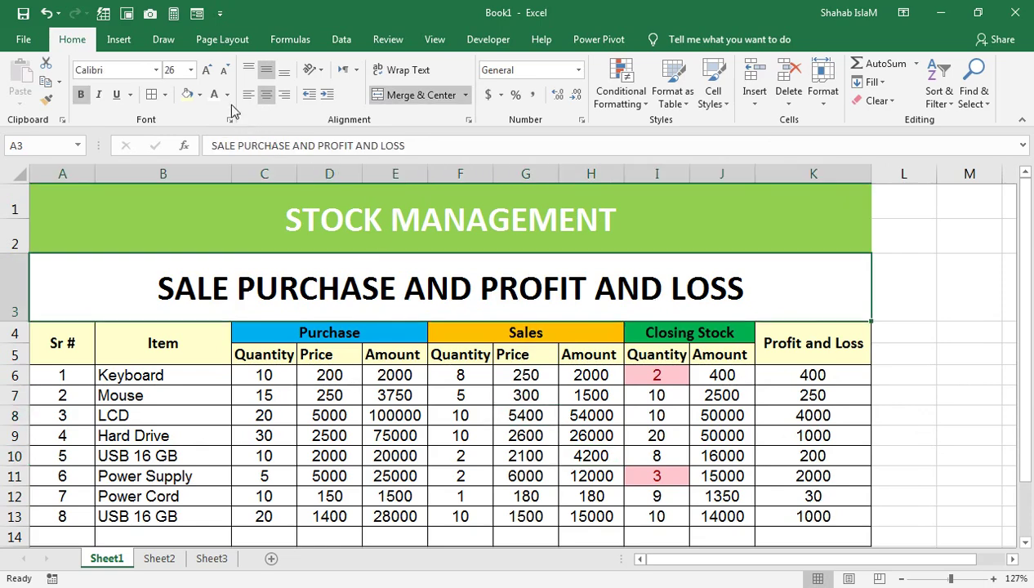
{"action": "left_click", "coordinate": [199, 95]}
{"action": "left_click", "coordinate": [294, 219]}
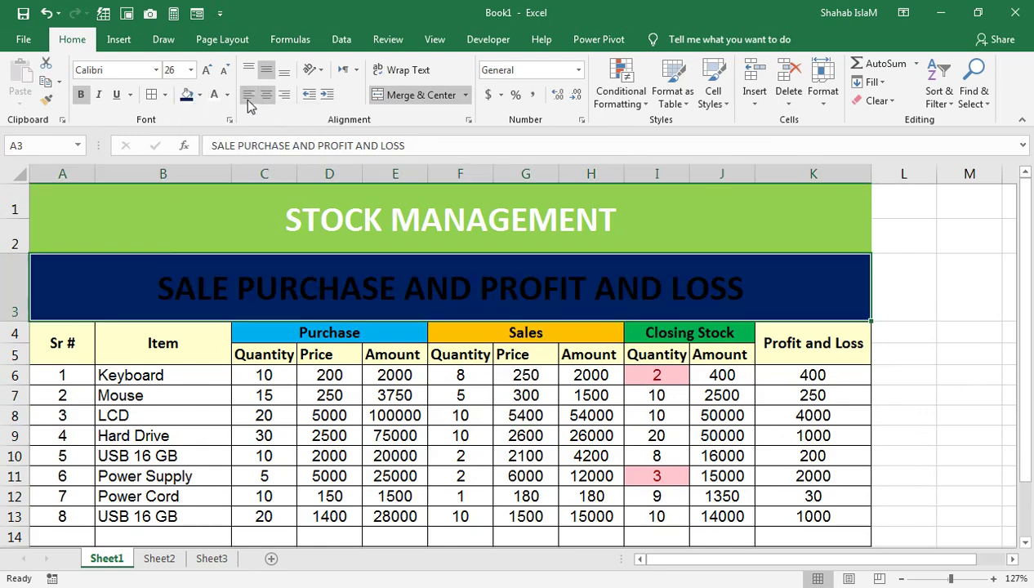
{"action": "left_click", "coordinate": [214, 94]}
{"action": "left_click", "coordinate": [206, 69]}
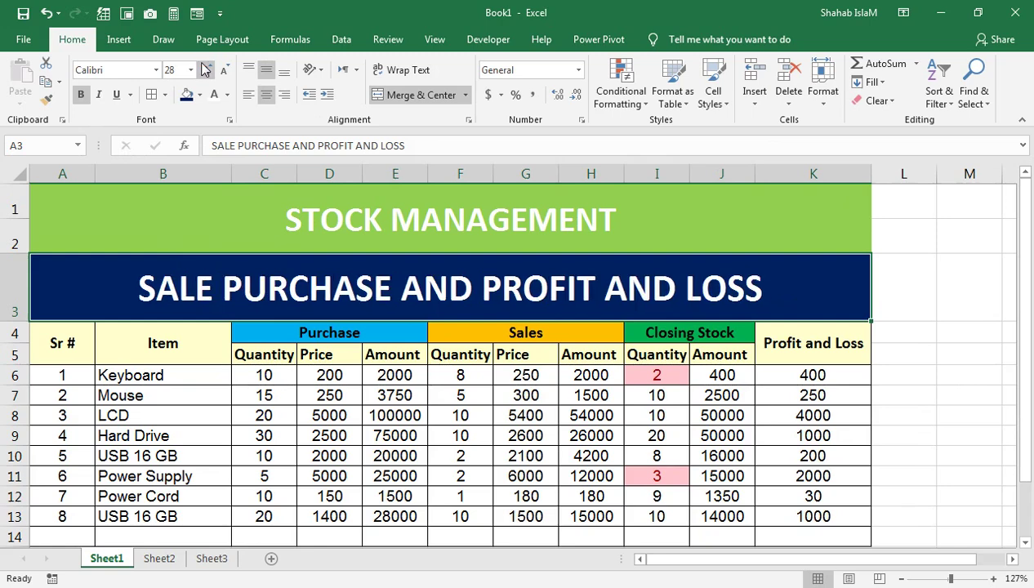
{"action": "left_click", "coordinate": [206, 69]}
{"action": "left_click", "coordinate": [290, 415]}
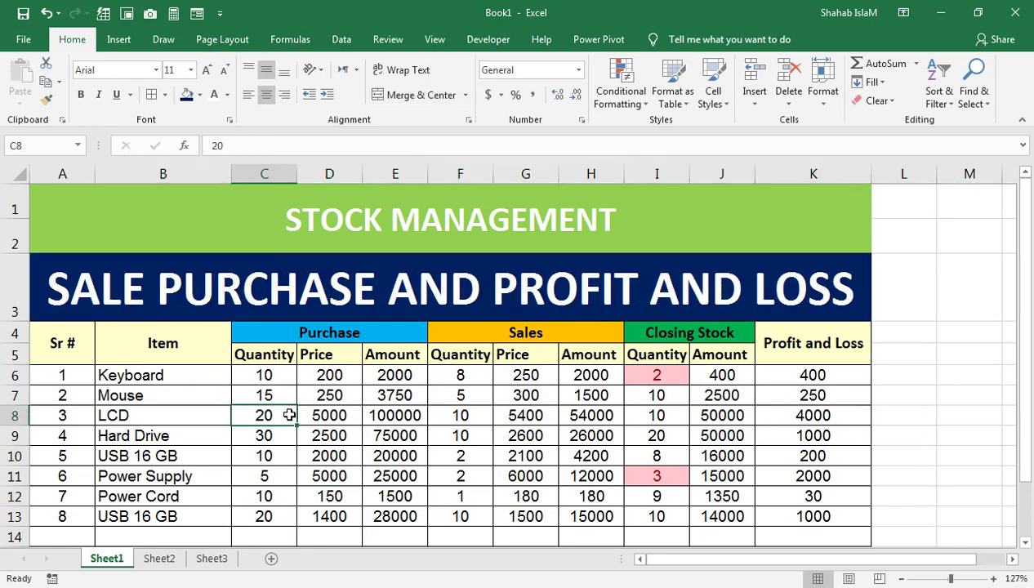
Make the STOCK MANAGEMENT title black and larger, sized to fit its banner
{"action": "left_click", "coordinate": [393, 458]}
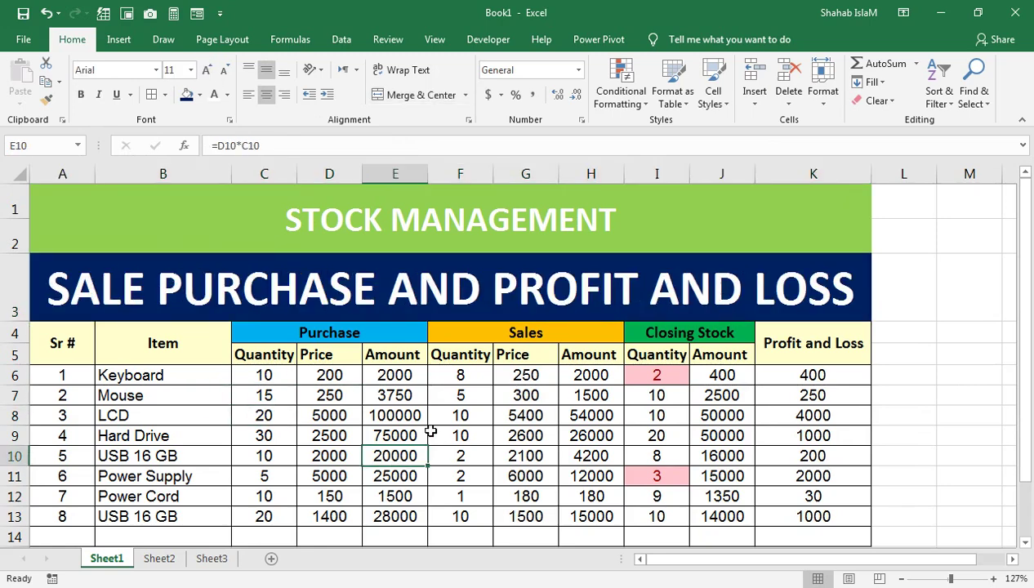
{"action": "left_click", "coordinate": [380, 210]}
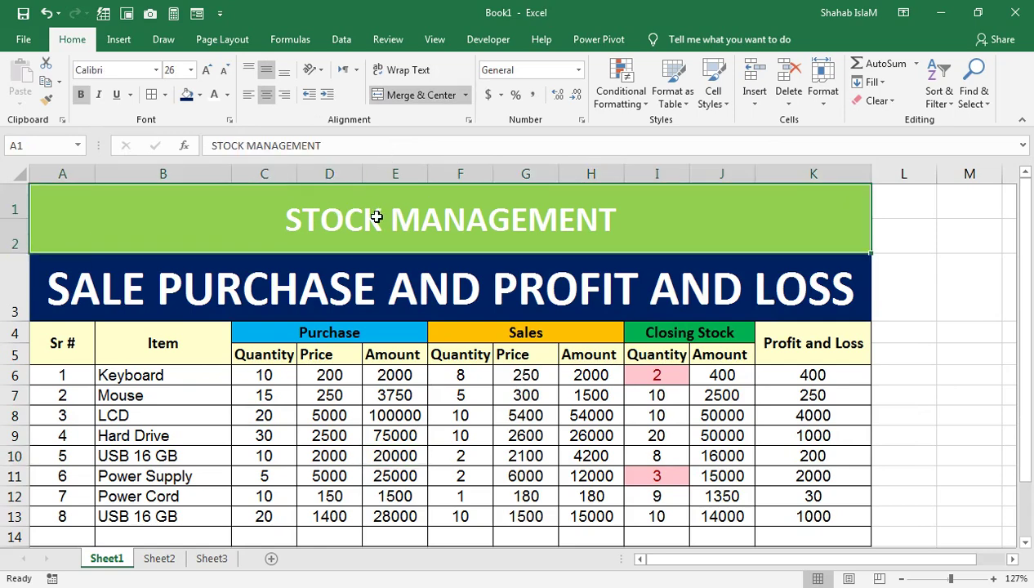
{"action": "left_click", "coordinate": [227, 94]}
{"action": "left_click", "coordinate": [228, 151]}
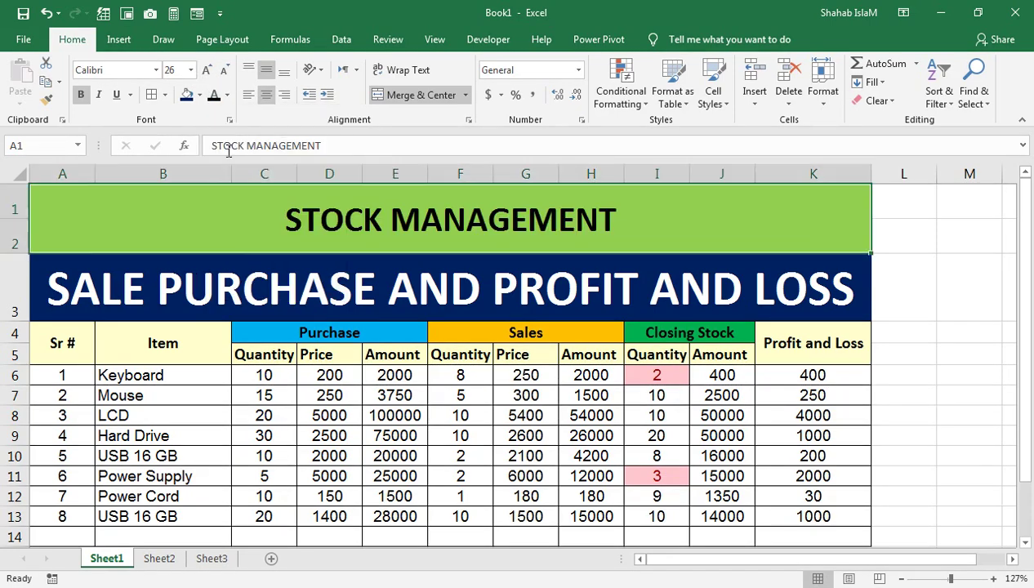
{"action": "left_click", "coordinate": [207, 72]}
{"action": "left_click", "coordinate": [207, 72]}
{"action": "left_click", "coordinate": [208, 72]}
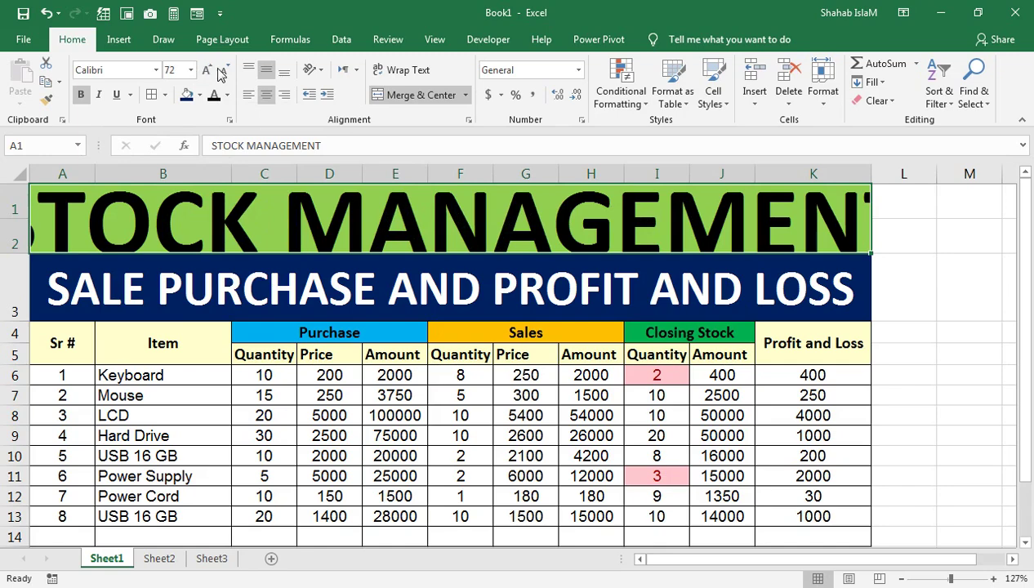
{"action": "left_click", "coordinate": [224, 70]}
{"action": "left_click", "coordinate": [277, 482]}
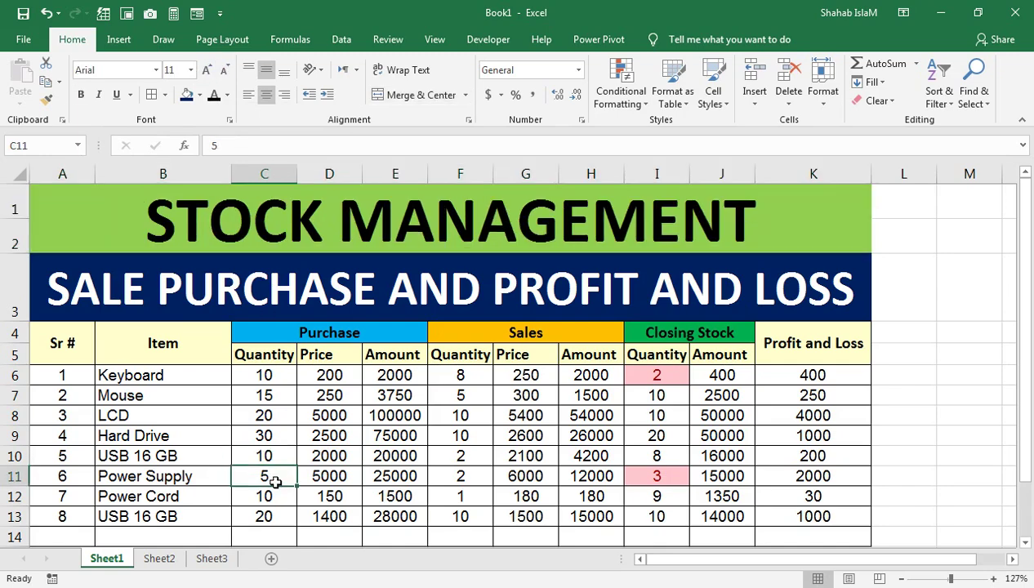
Switch from the finished Excel stock sheet to the browser
{"action": "left_click", "coordinate": [396, 516]}
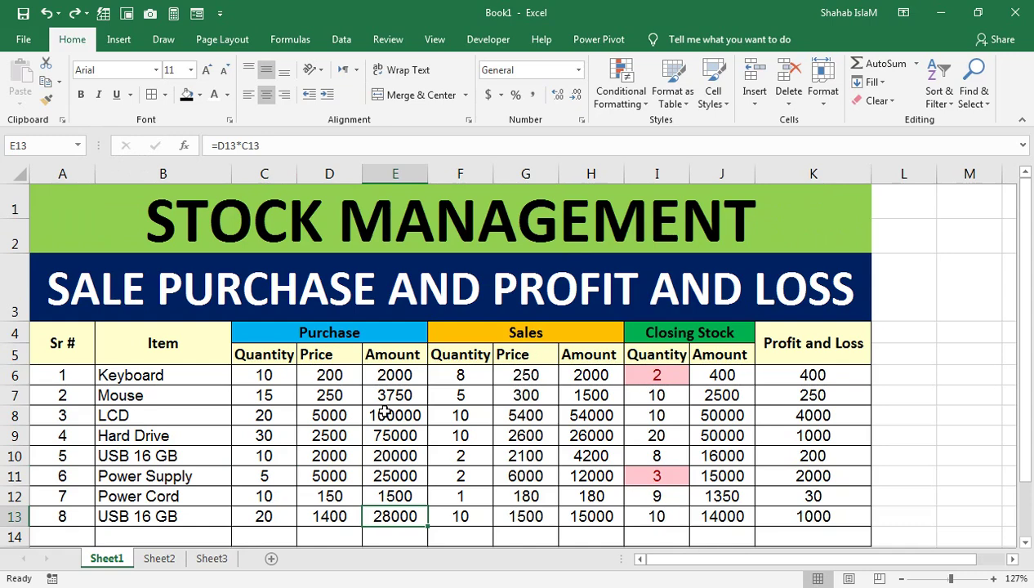